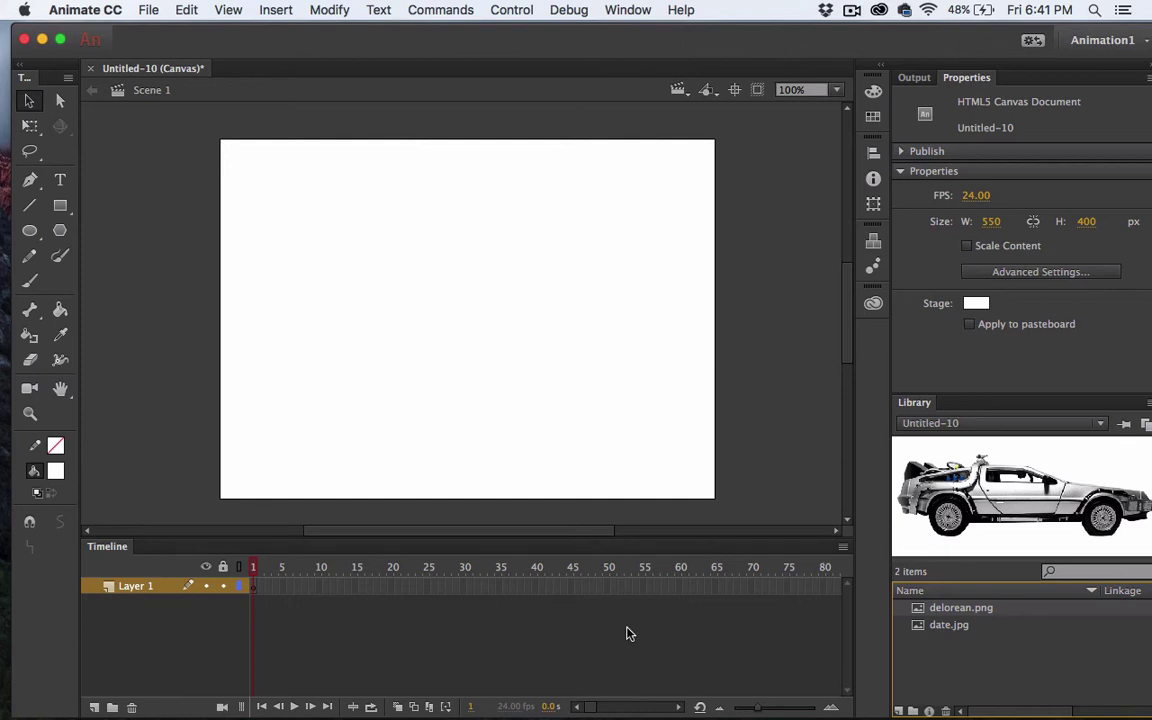
# - Rename Layer 1 as "background"
pyautogui.click(912, 628)
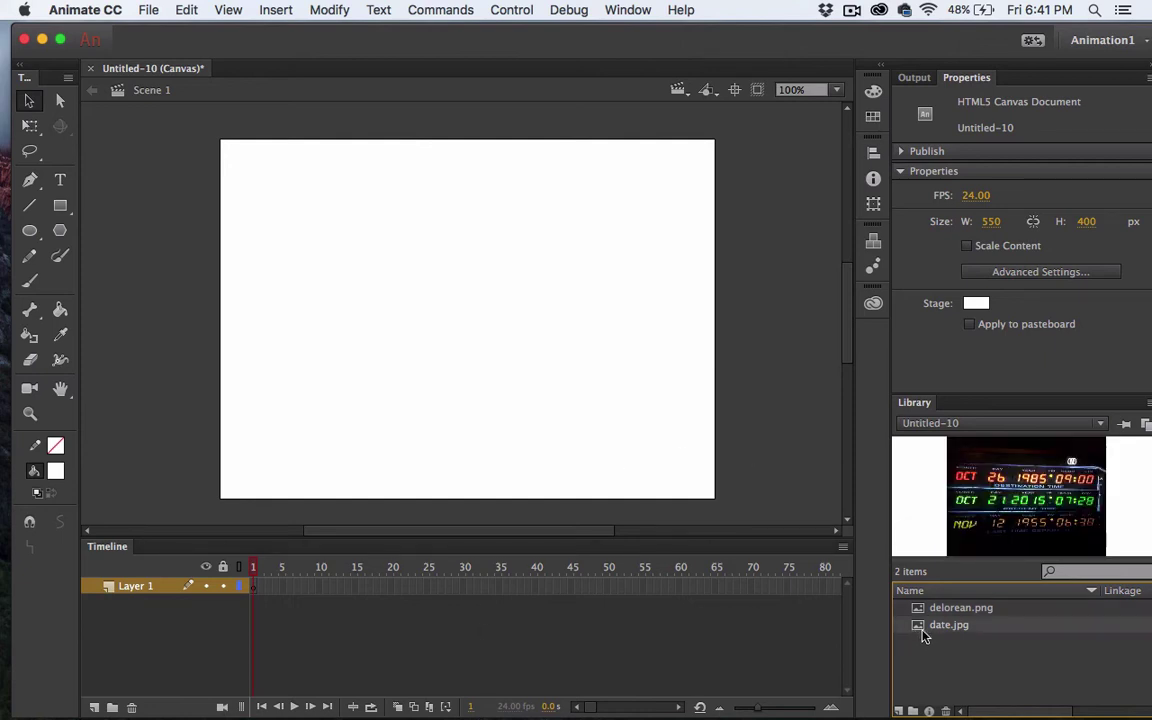
pyautogui.doubleClick(123, 586)
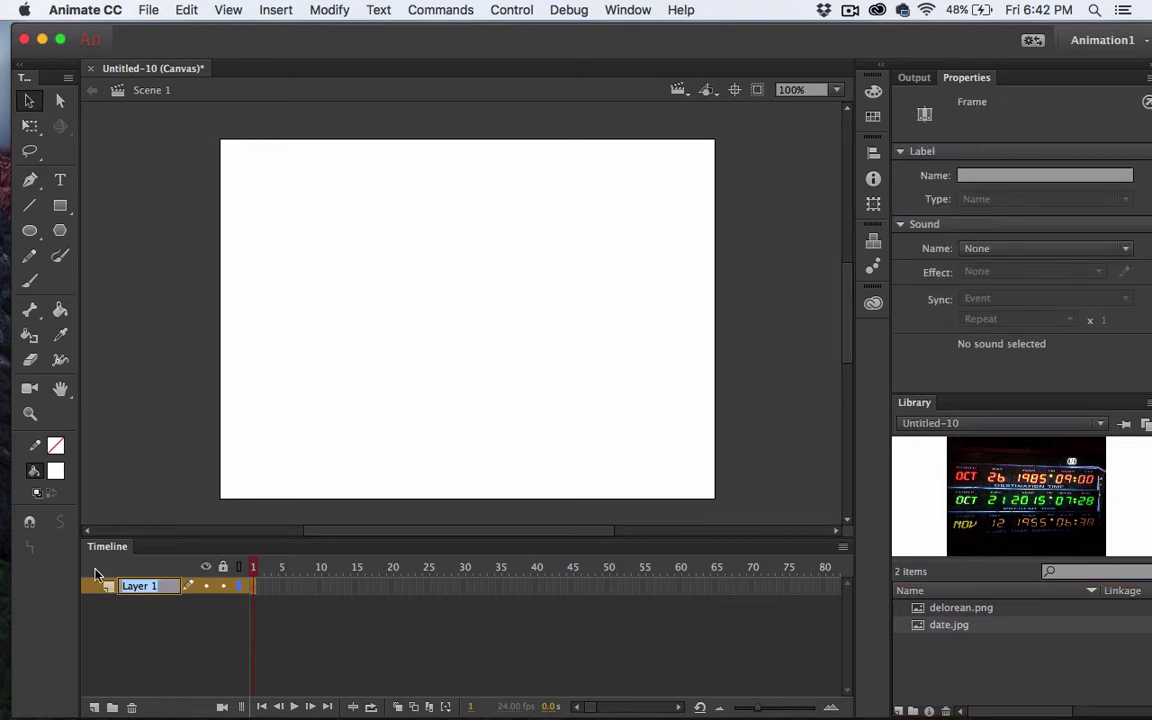
pyautogui.write('background')
pyautogui.press('Return')
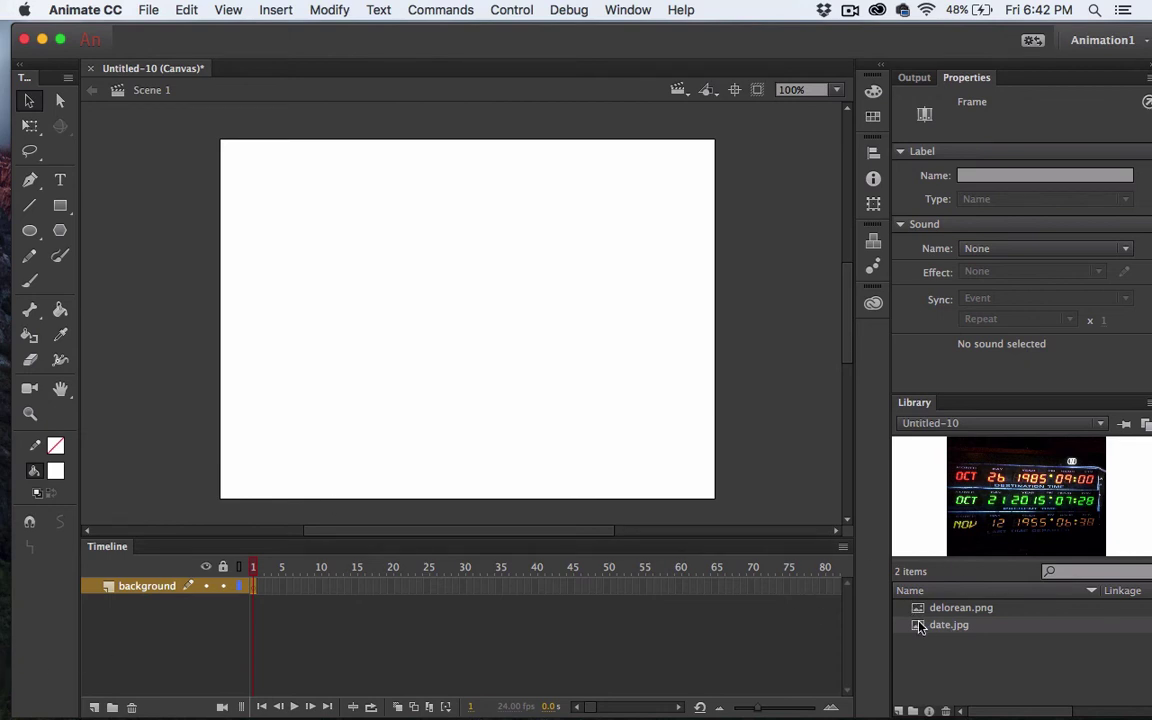
# - Place the date.jpg image over the whole stage on the background layer, and lock that layer
pyautogui.moveTo(918, 622); pyautogui.dragTo(437, 346)
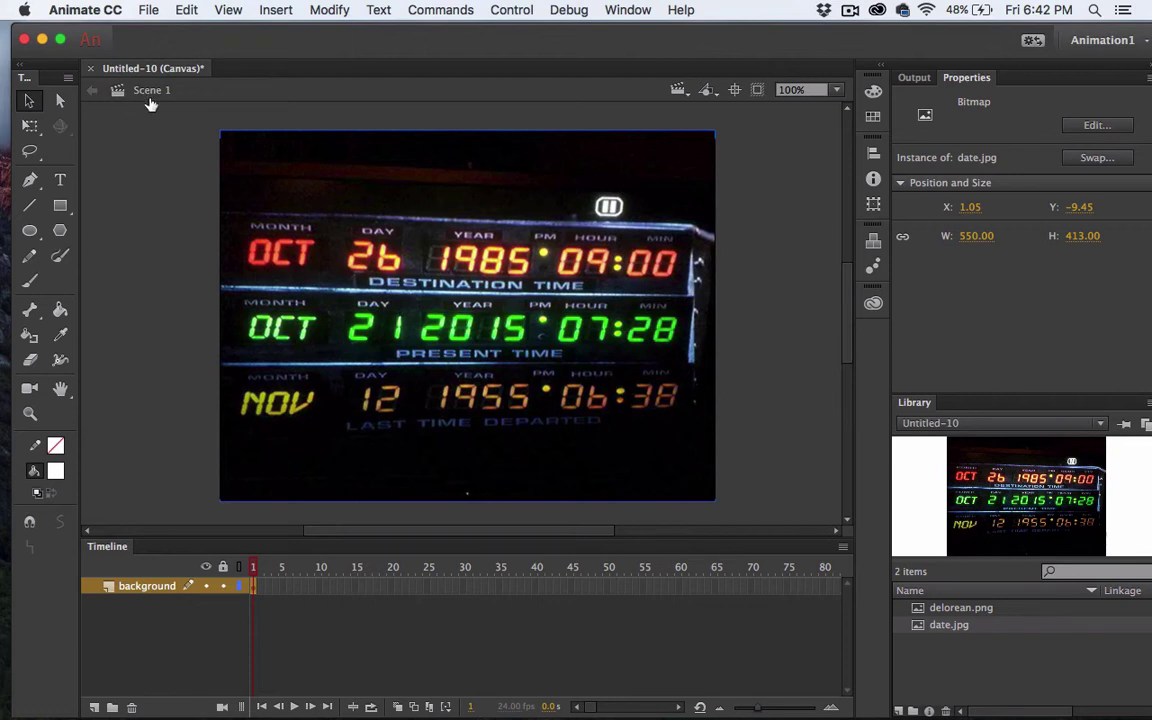
pyautogui.click(201, 637)
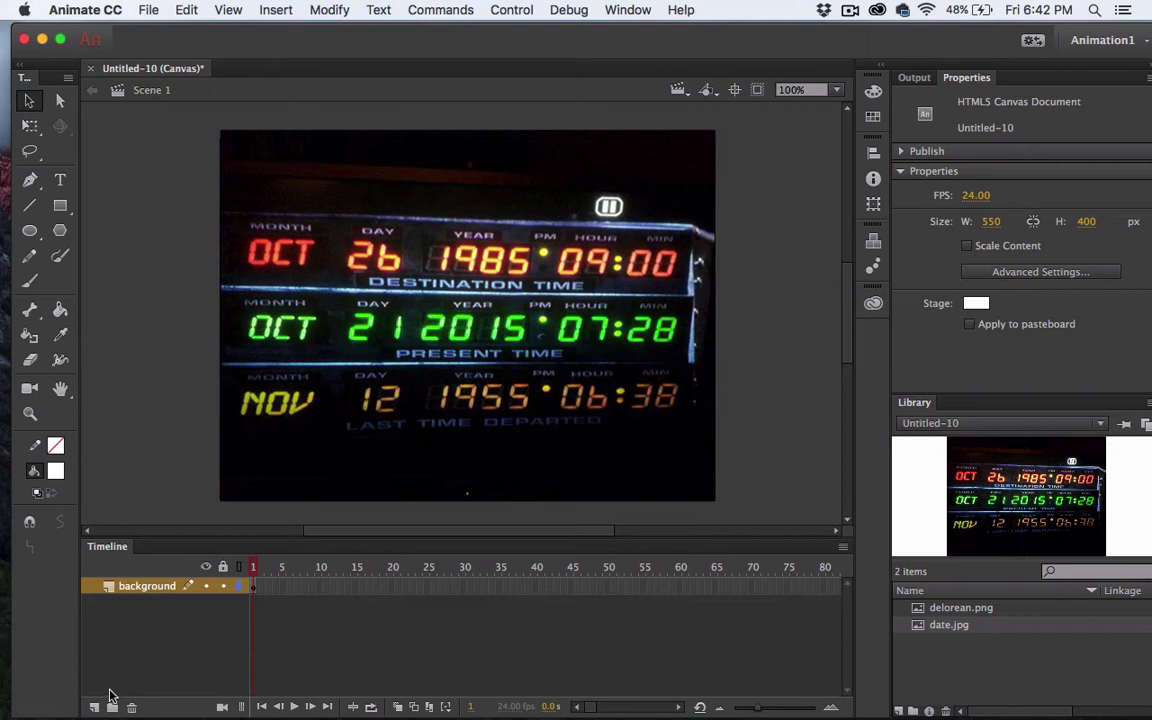
pyautogui.click(223, 587)
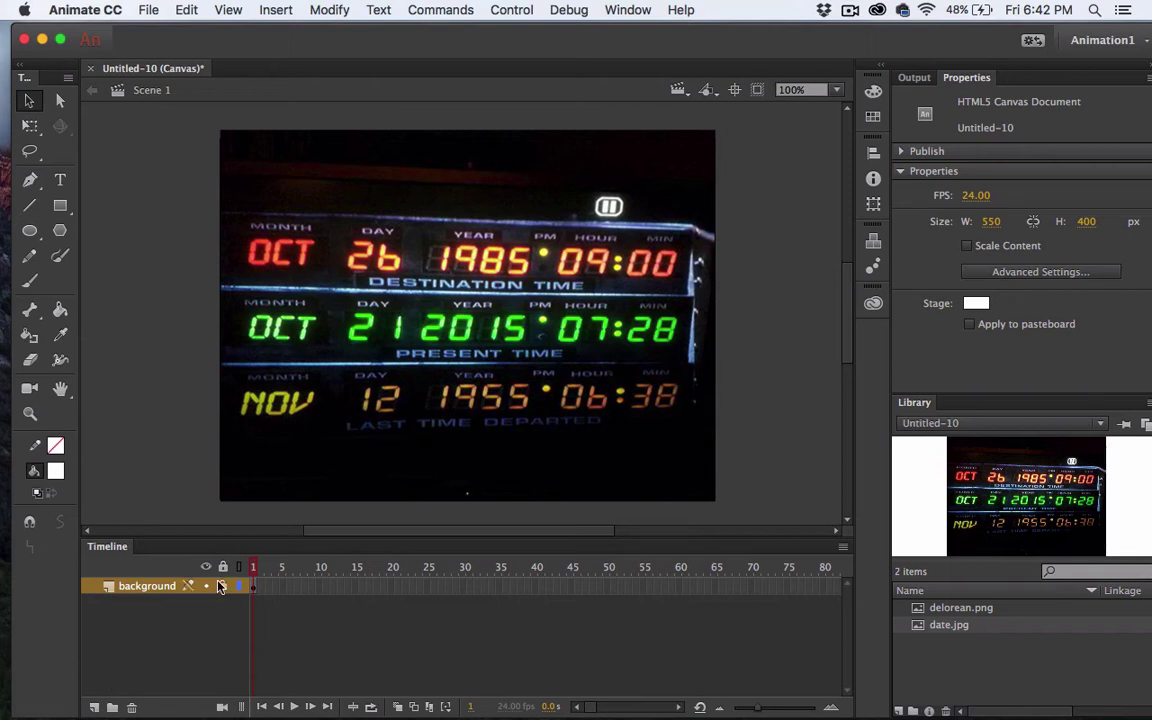
# - Add a new layer above the background and name it "timeMachine"
pyautogui.click(92, 708)
pyautogui.doubleClick(128, 588)
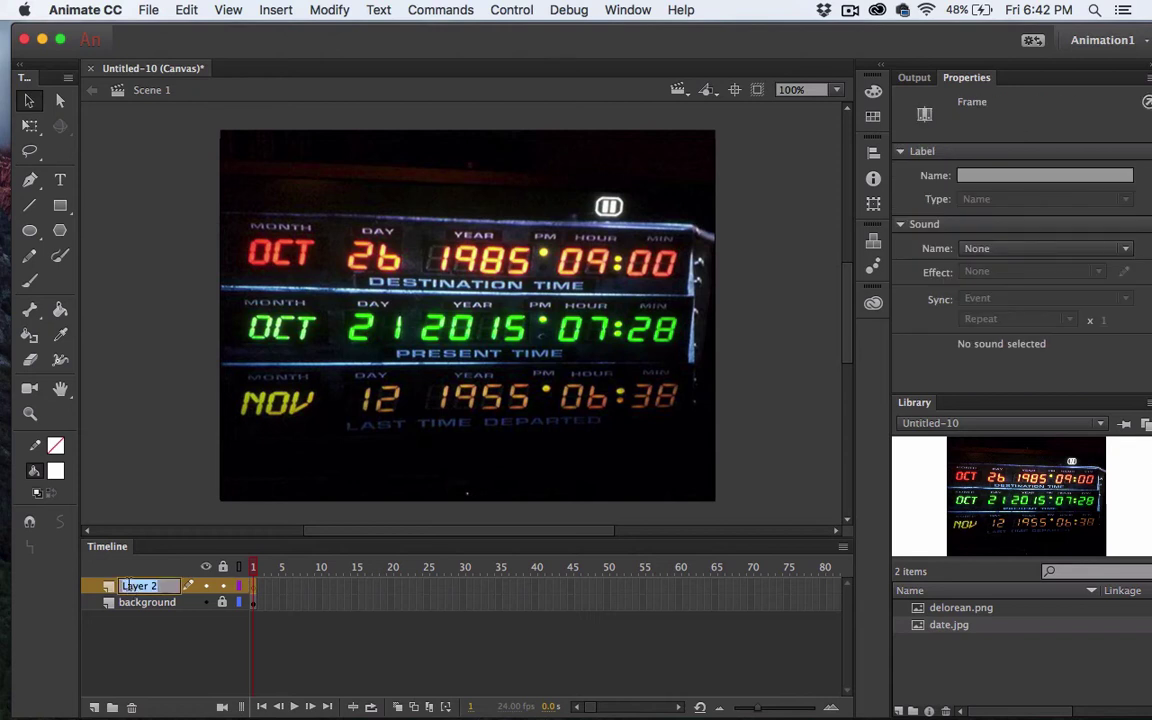
pyautogui.write('TimeMachine')
pyautogui.press('Return')
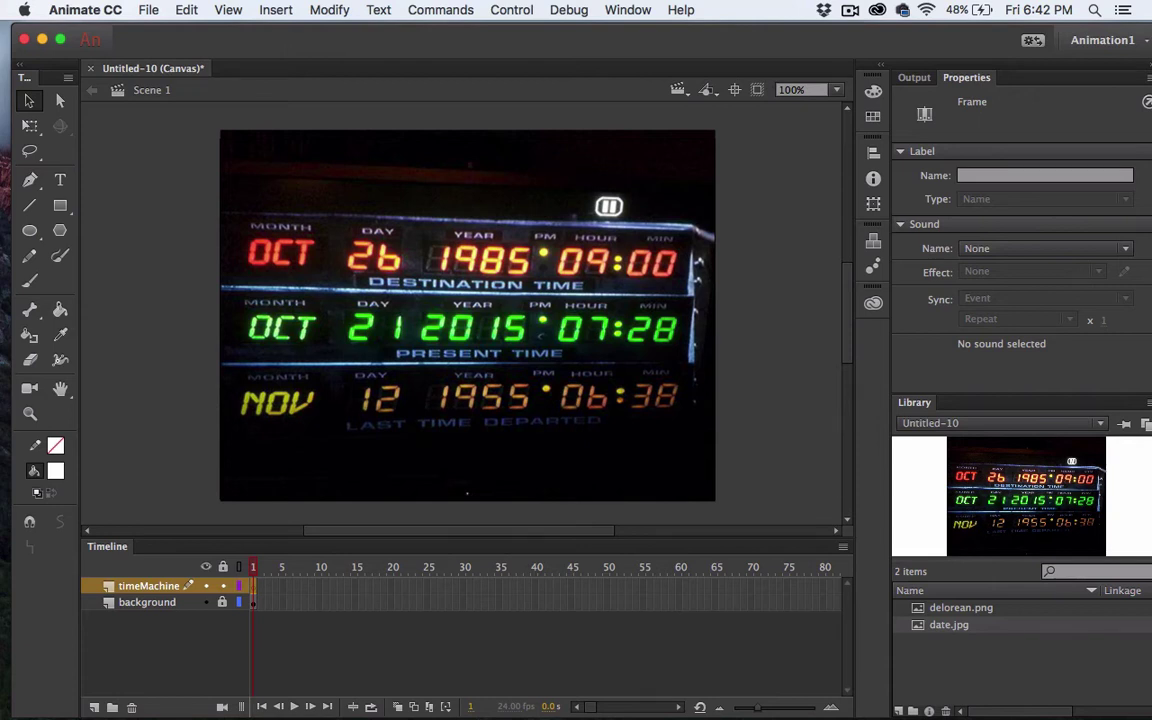
# - Place delorean.png on the timeMachine layer, shrink it to about 216 by 75 px, and position it at the stage's lower left
pyautogui.moveTo(945, 607); pyautogui.dragTo(428, 436)
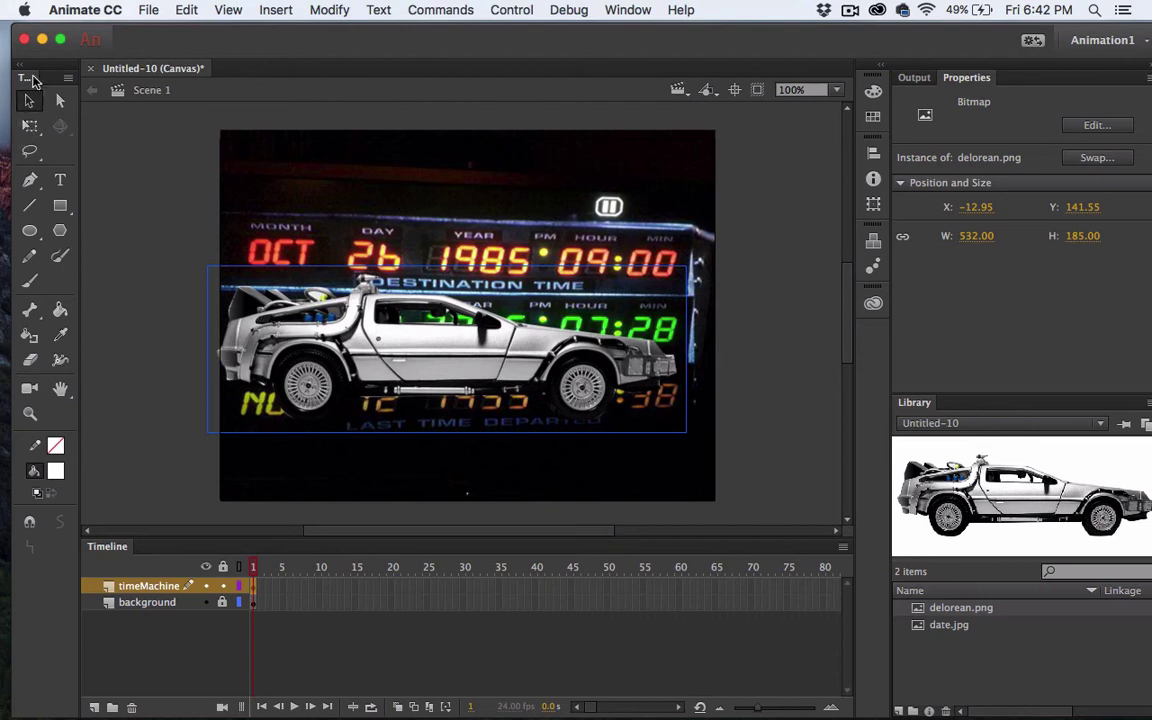
pyautogui.click(29, 126)
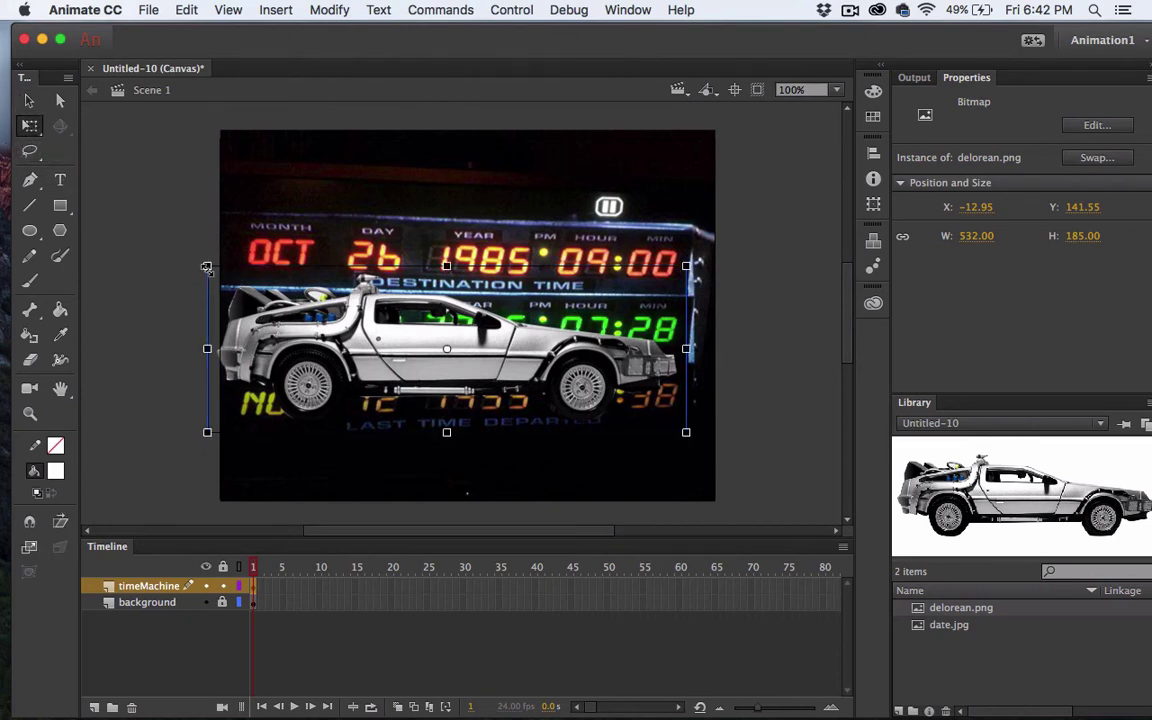
pyautogui.moveTo(207, 266); pyautogui.dragTo(360, 320)
pyautogui.moveTo(283, 311); pyautogui.dragTo(325, 326)
pyautogui.moveTo(417, 369); pyautogui.dragTo(312, 400)
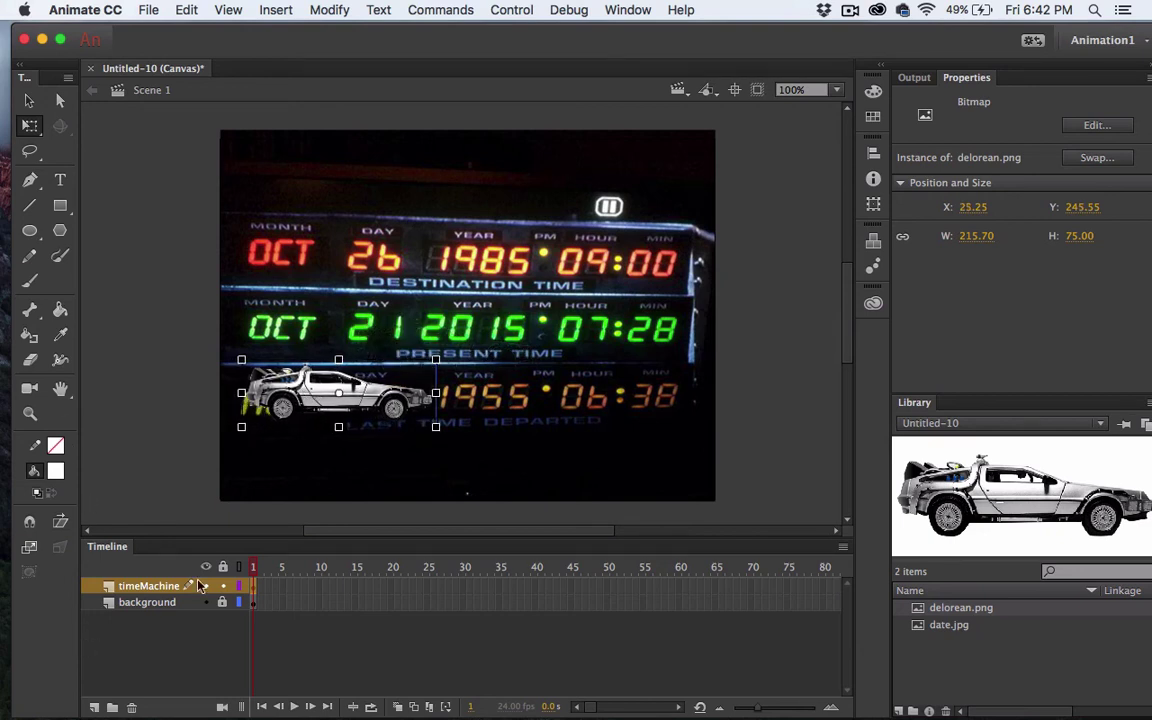
# - Convert the DeLorean image to a Movie Clip symbol named "movieClipSym1"
pyautogui.rightClick(313, 397)
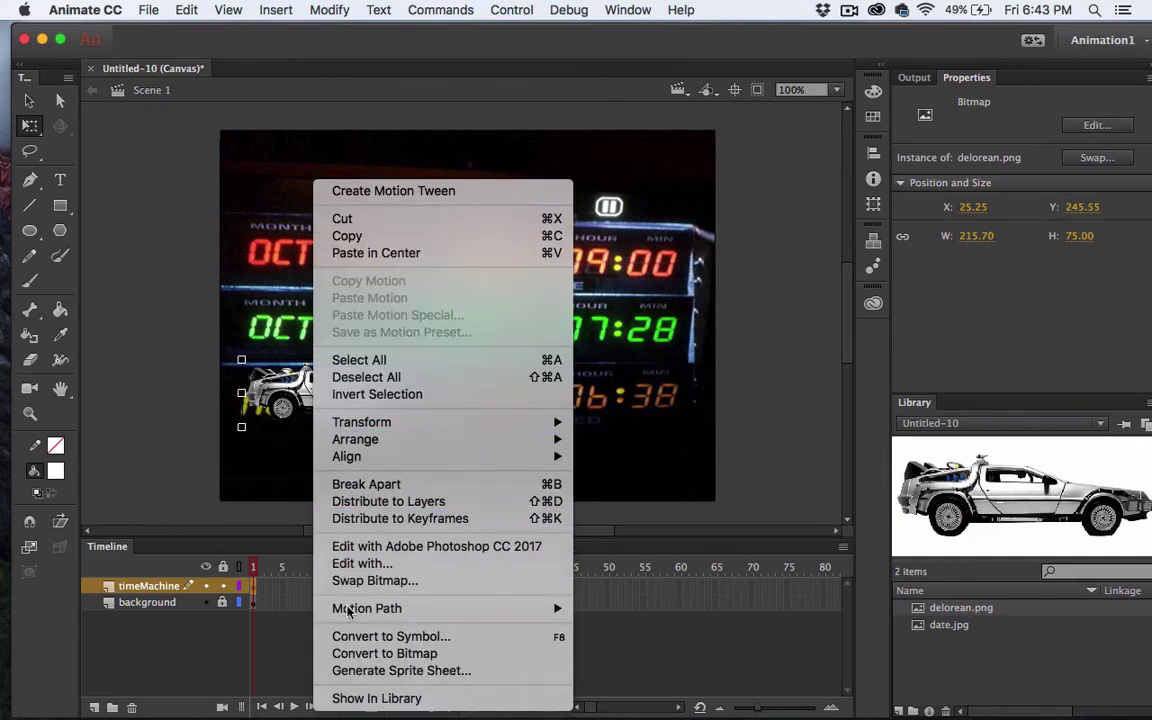
pyautogui.click(354, 637)
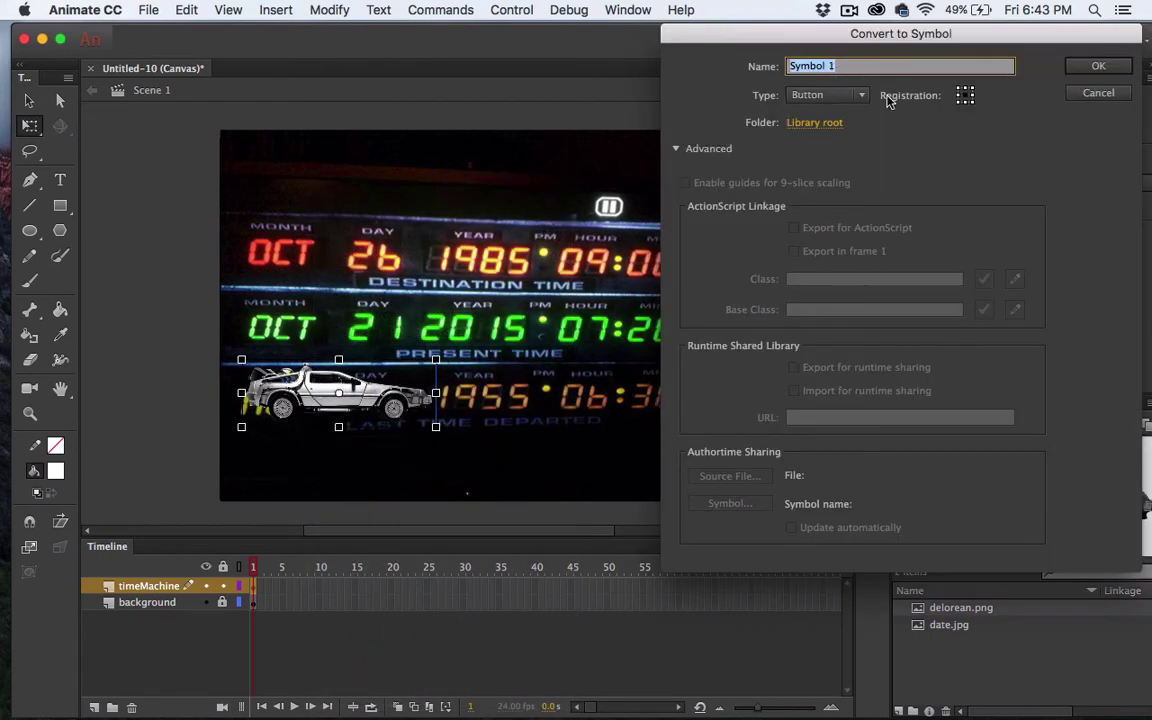
pyautogui.click(860, 95)
pyautogui.click(848, 118)
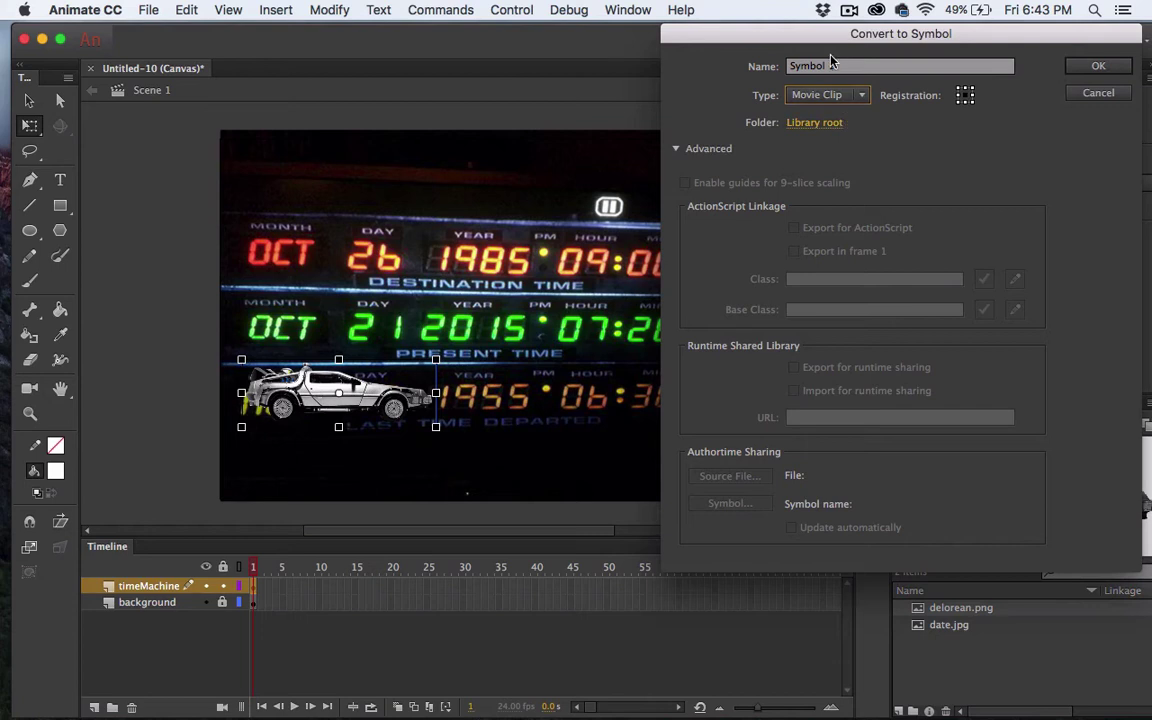
pyautogui.moveTo(838, 66); pyautogui.dragTo(746, 48)
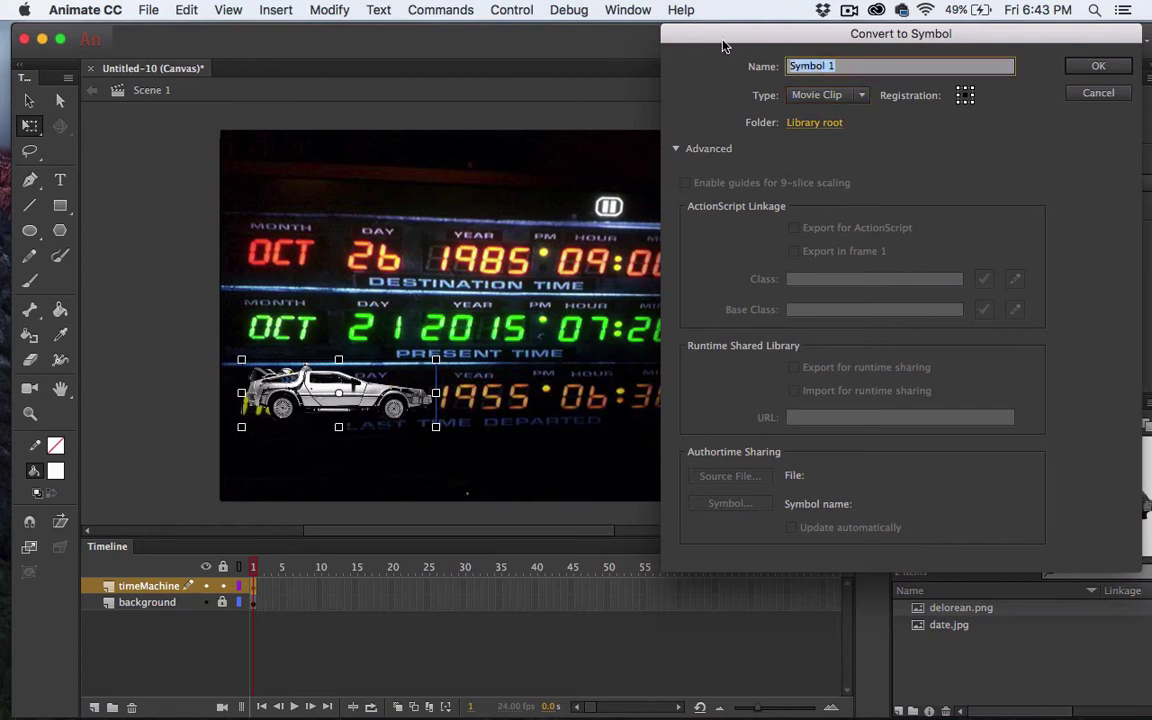
pyautogui.write('m')
pyautogui.write('ovieClipSym1')
pyautogui.press('Return')
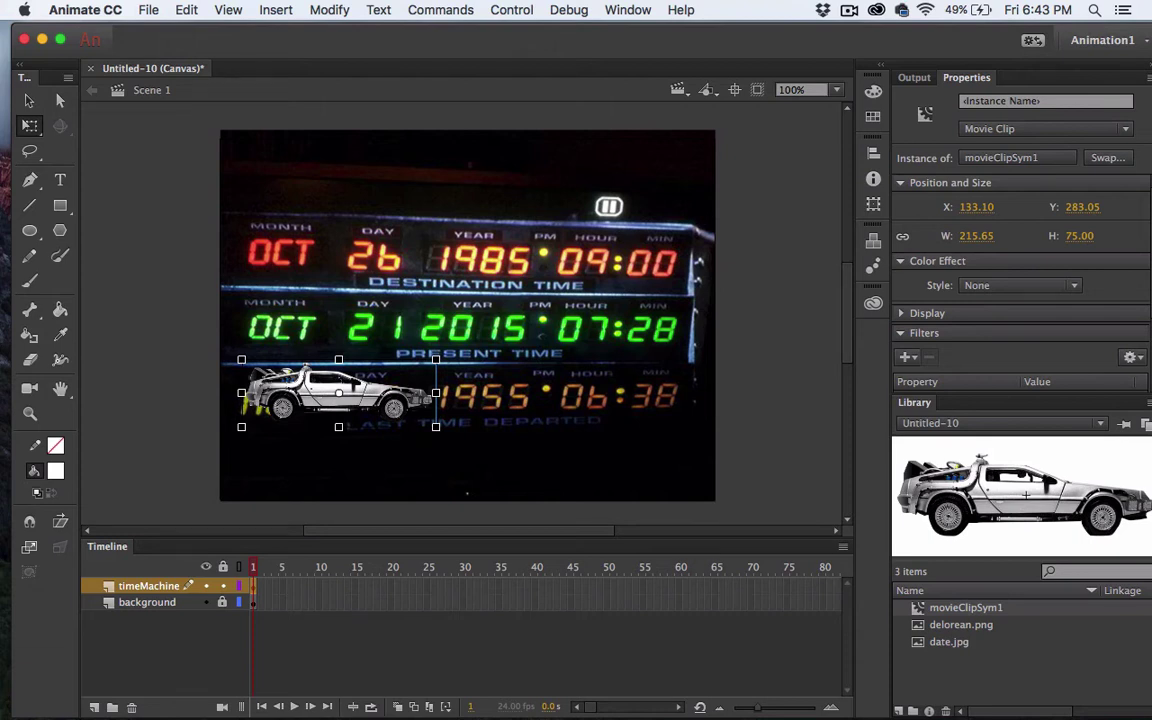
# - Give the DeLorean movie clip the instance name "movieClipInstance1"
pyautogui.click(1057, 101)
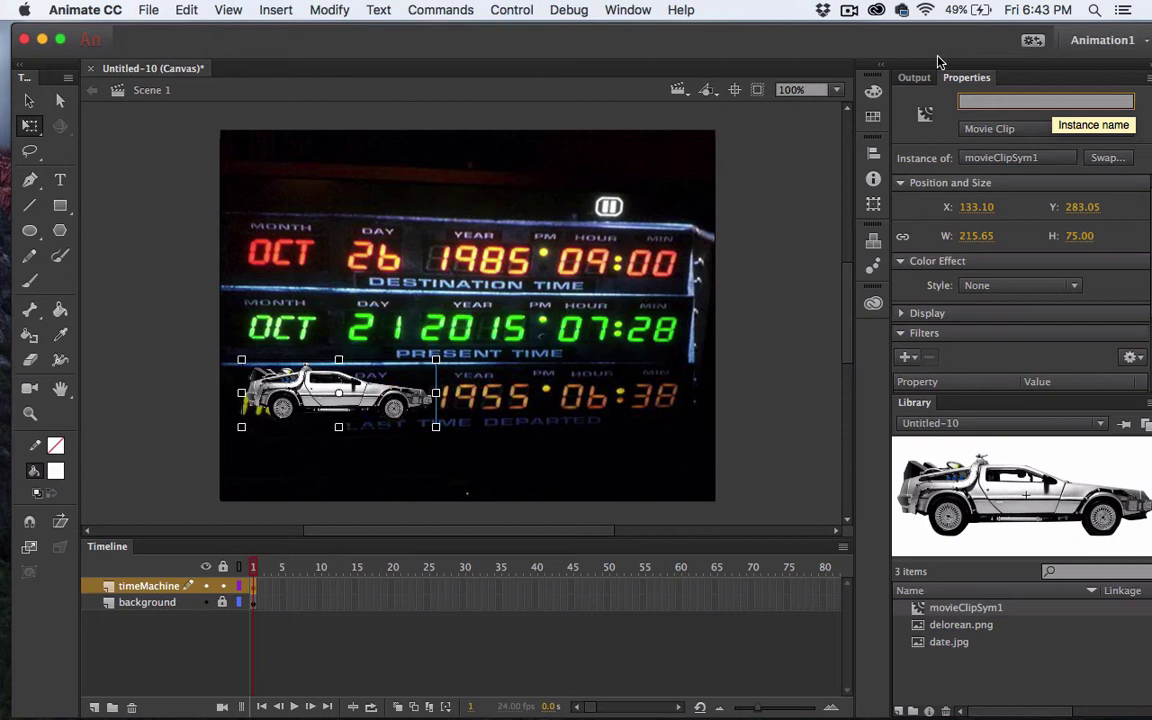
pyautogui.write('movieClipInstance1')
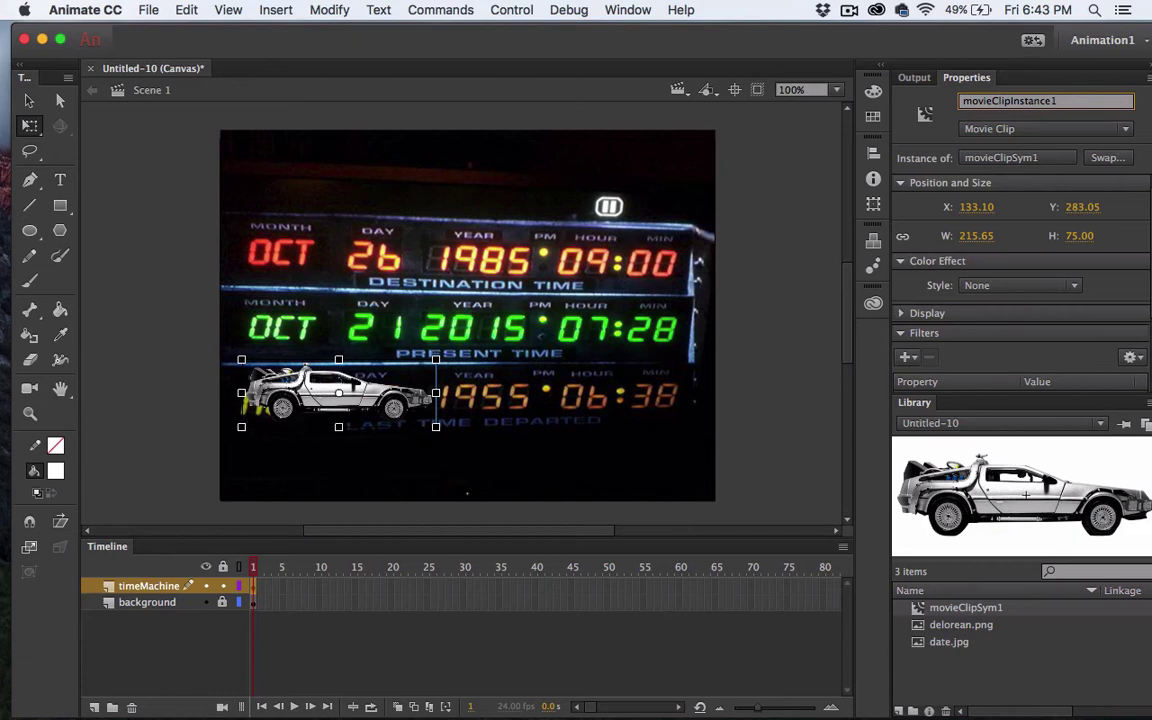
pyautogui.press('Return')
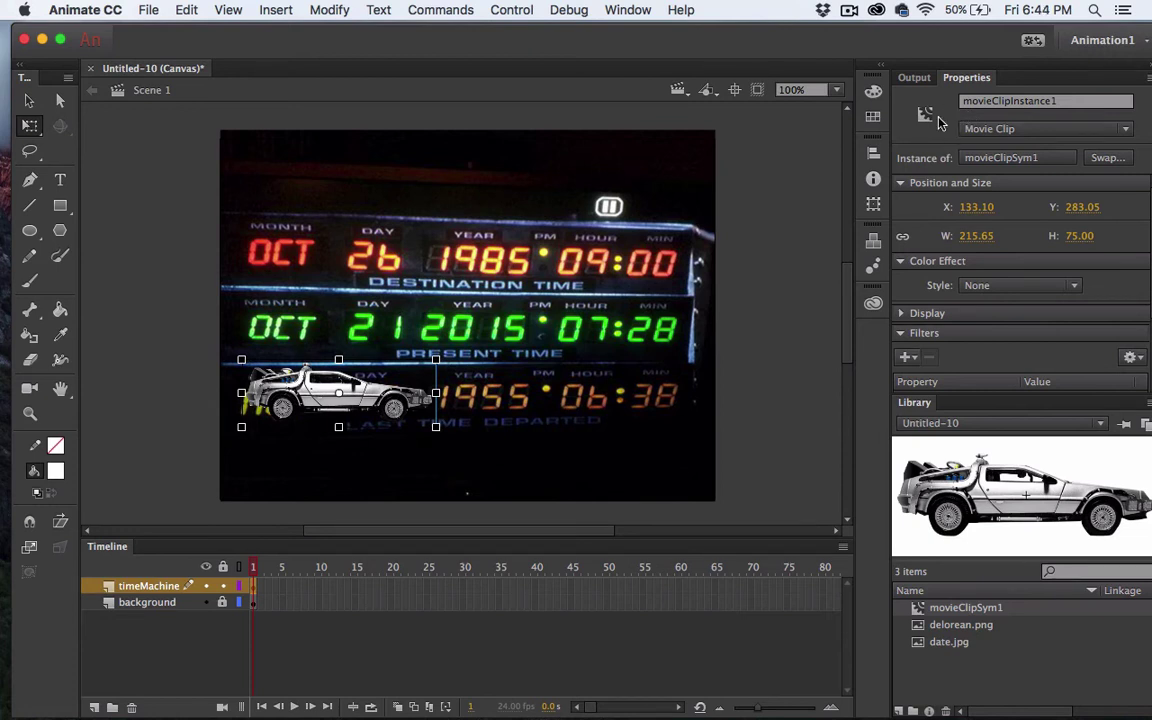
# - Enter the DeLorean movie clip for editing and insert a keyframe at frame 20 of its Layer 1
pyautogui.doubleClick(307, 399)
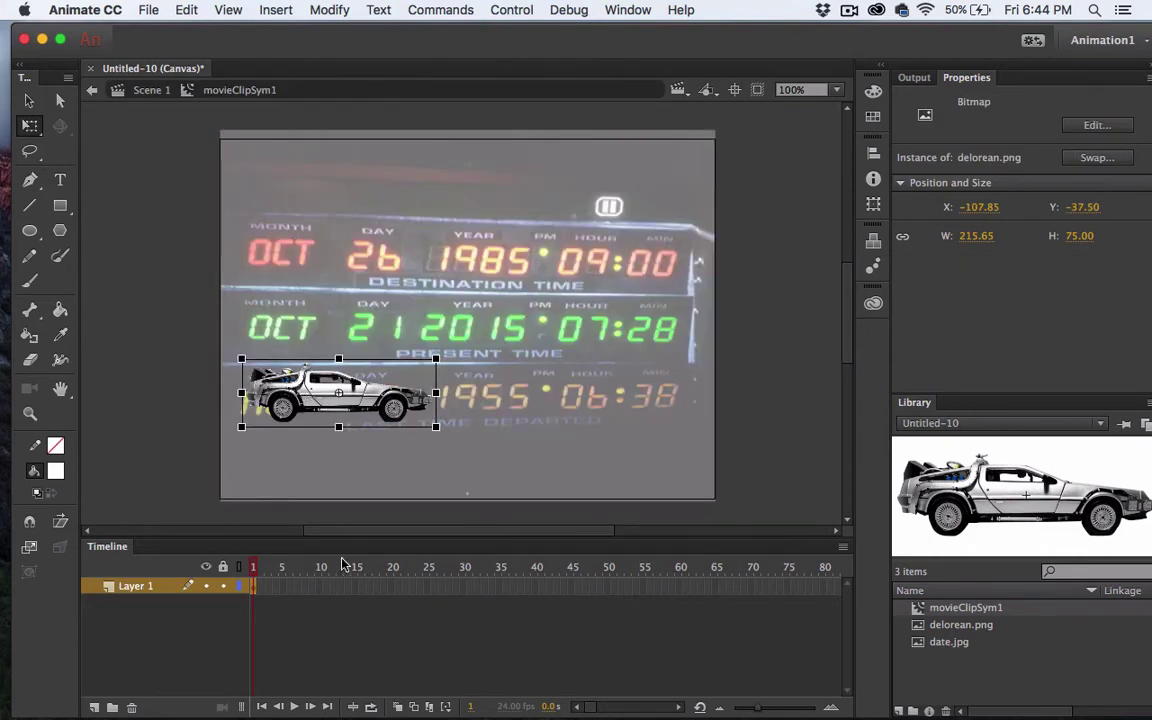
pyautogui.click(391, 588)
pyautogui.rightClick(390, 588)
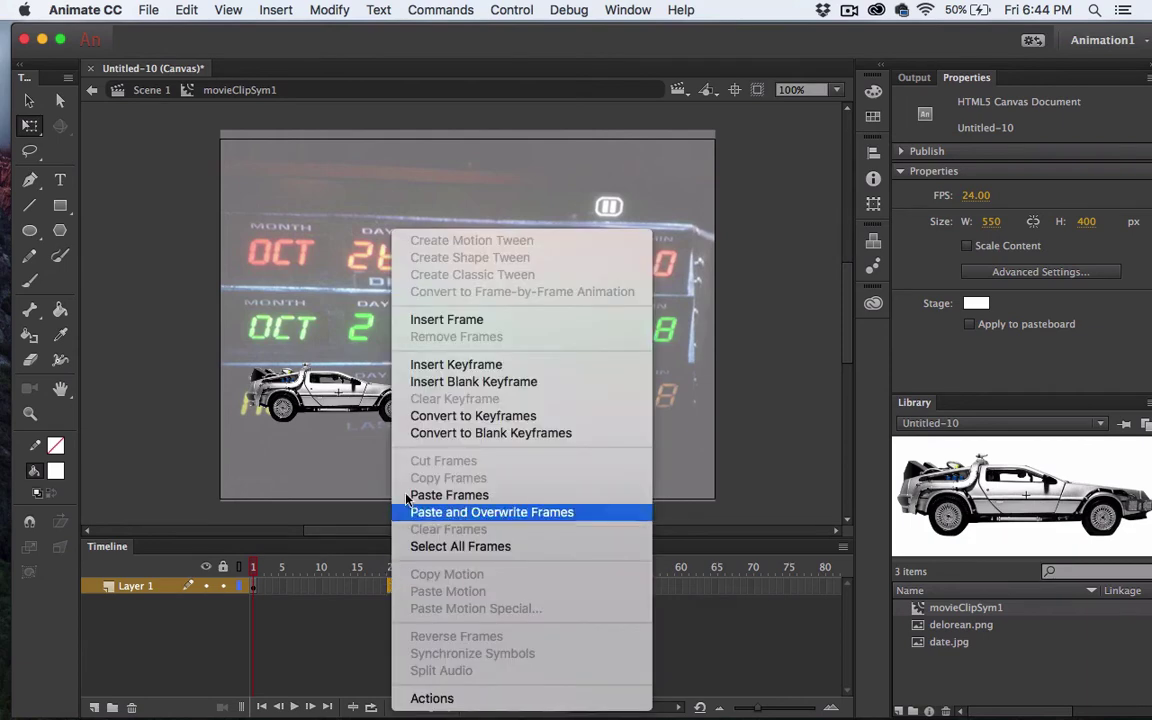
pyautogui.click(420, 368)
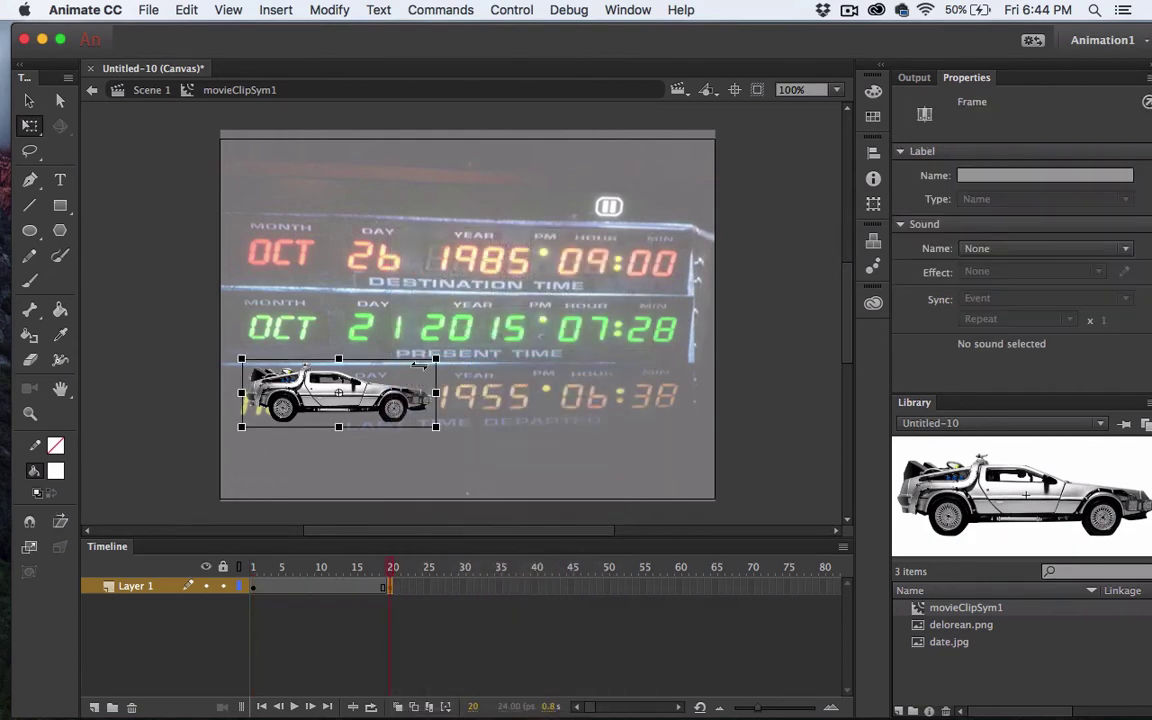
pyautogui.click(350, 512)
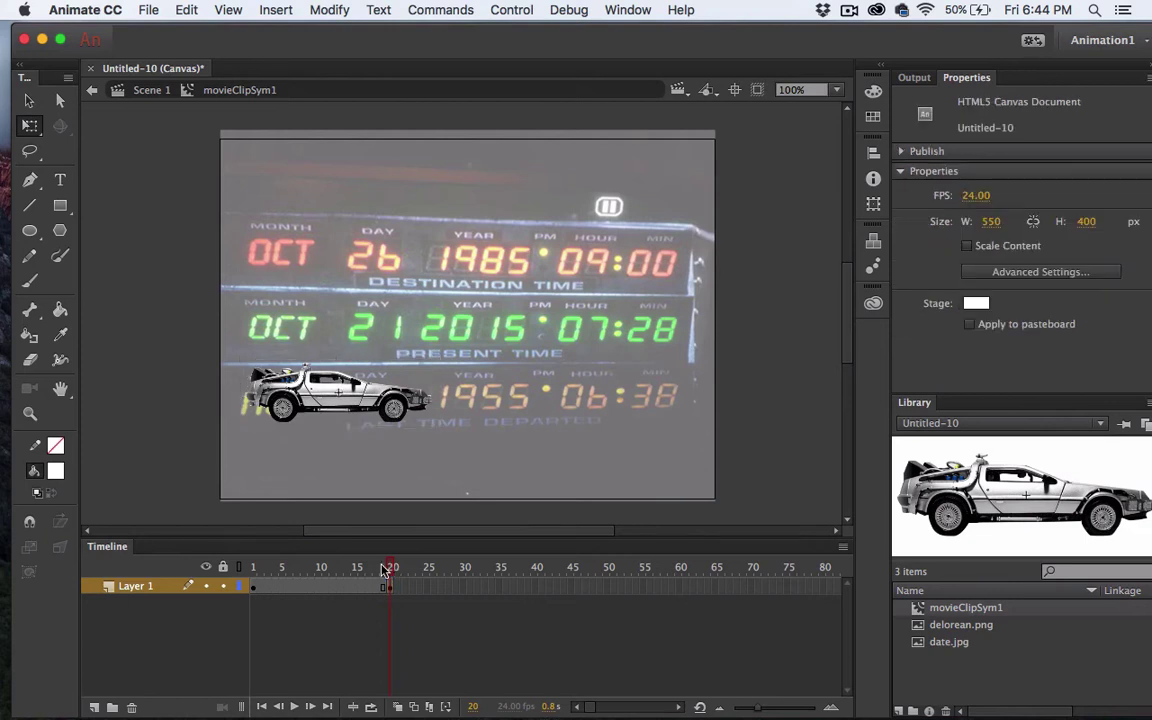
# - Insert a keyframe at frame 2 of the movie clip's Layer 1
pyautogui.click(258, 566)
pyautogui.moveTo(258, 566)
pyautogui.mouseDown()
pyautogui.moveTo(386, 566)
pyautogui.moveTo(249, 566)
pyautogui.moveTo(395, 577)
pyautogui.moveTo(258, 587)
pyautogui.mouseUp()
pyautogui.click(262, 587)
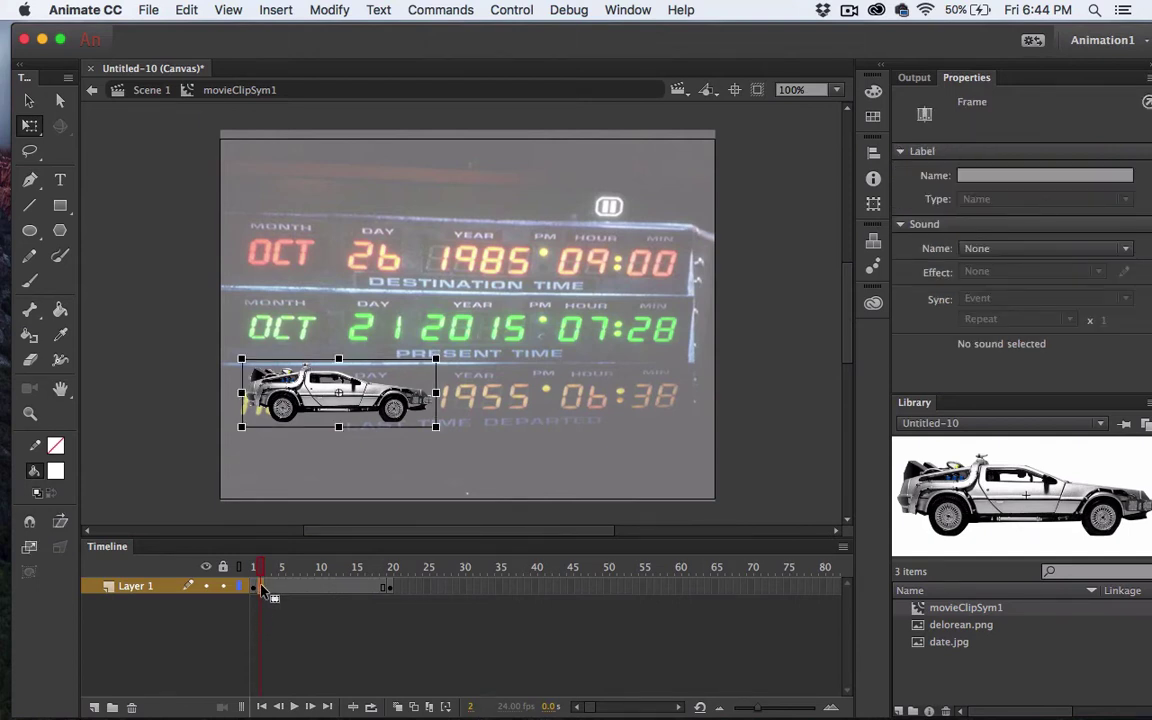
pyautogui.rightClick(262, 590)
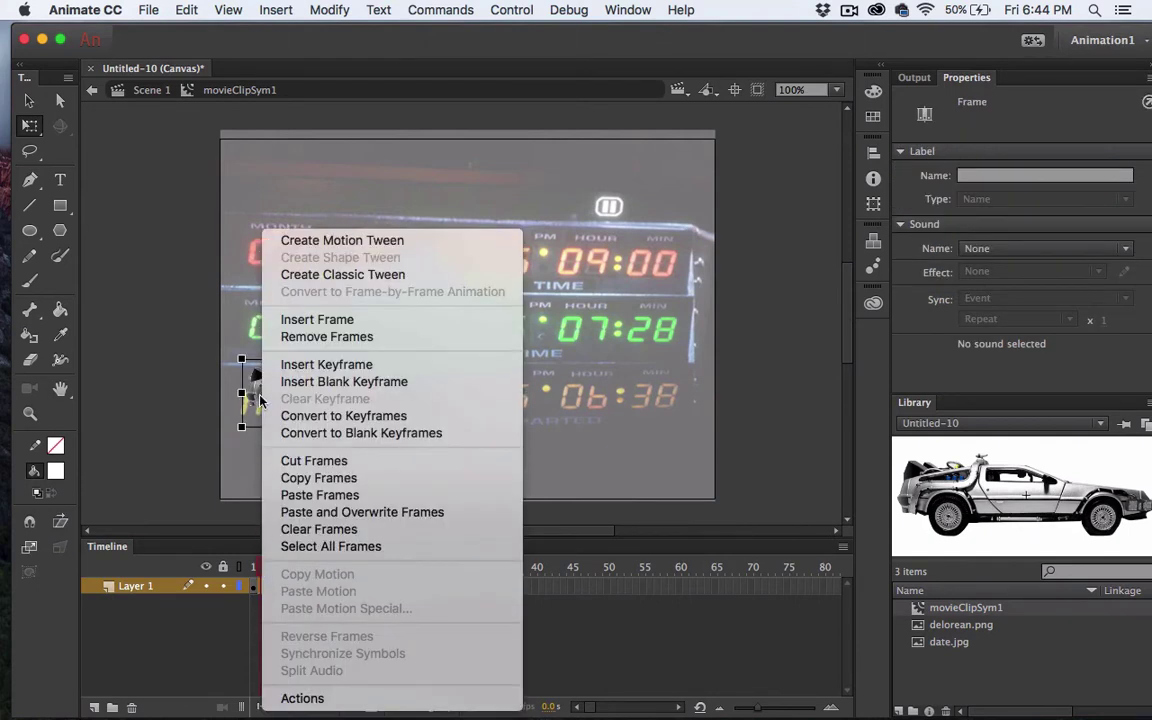
pyautogui.click(279, 366)
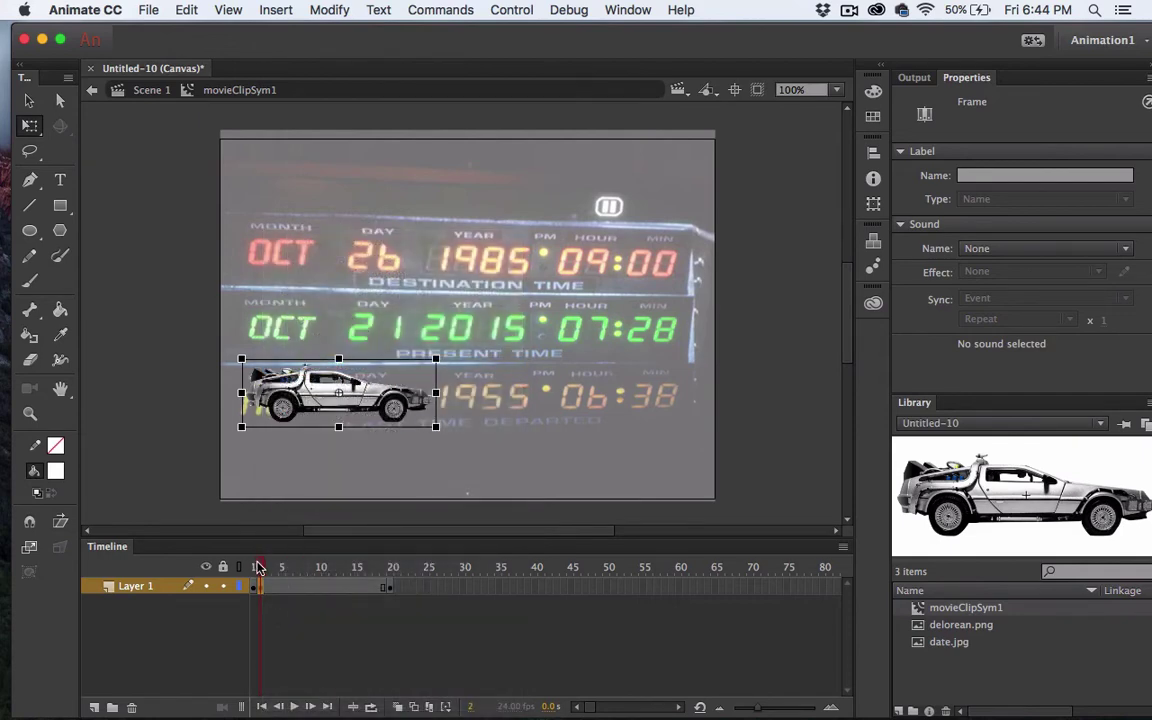
# - At frame 20, move the DeLorean horizontally off the stage's right edge, to an X of about 496
pyautogui.moveTo(258, 567); pyautogui.dragTo(391, 570)
pyautogui.click(391, 587)
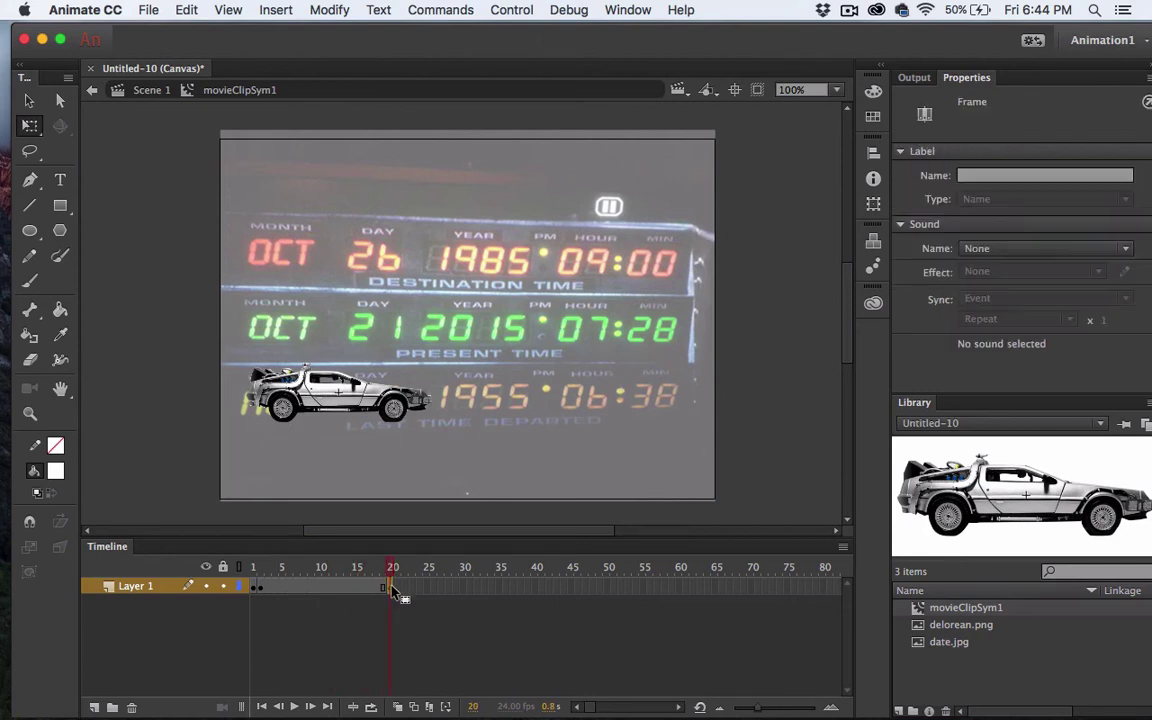
pyautogui.moveTo(315, 408); pyautogui.dragTo(847, 401)
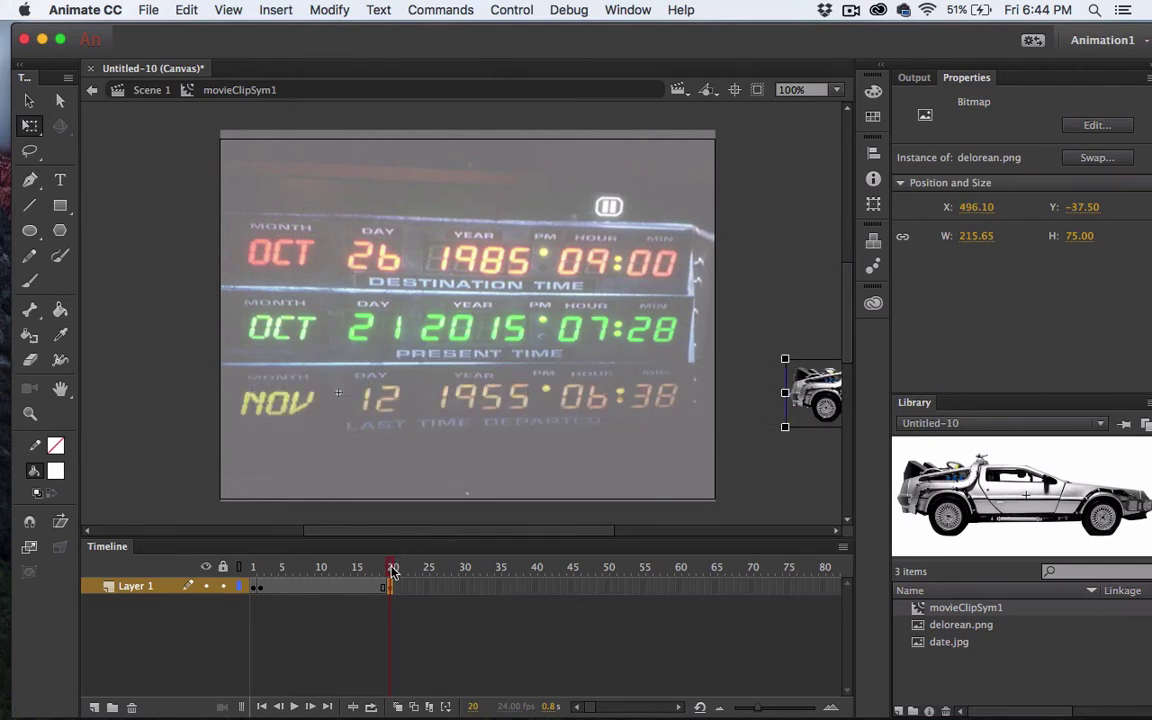
# - Play the movie clip's timeline from frame 5 to check the car's movement
pyautogui.click(357, 514)
pyautogui.moveTo(392, 569); pyautogui.dragTo(281, 565)
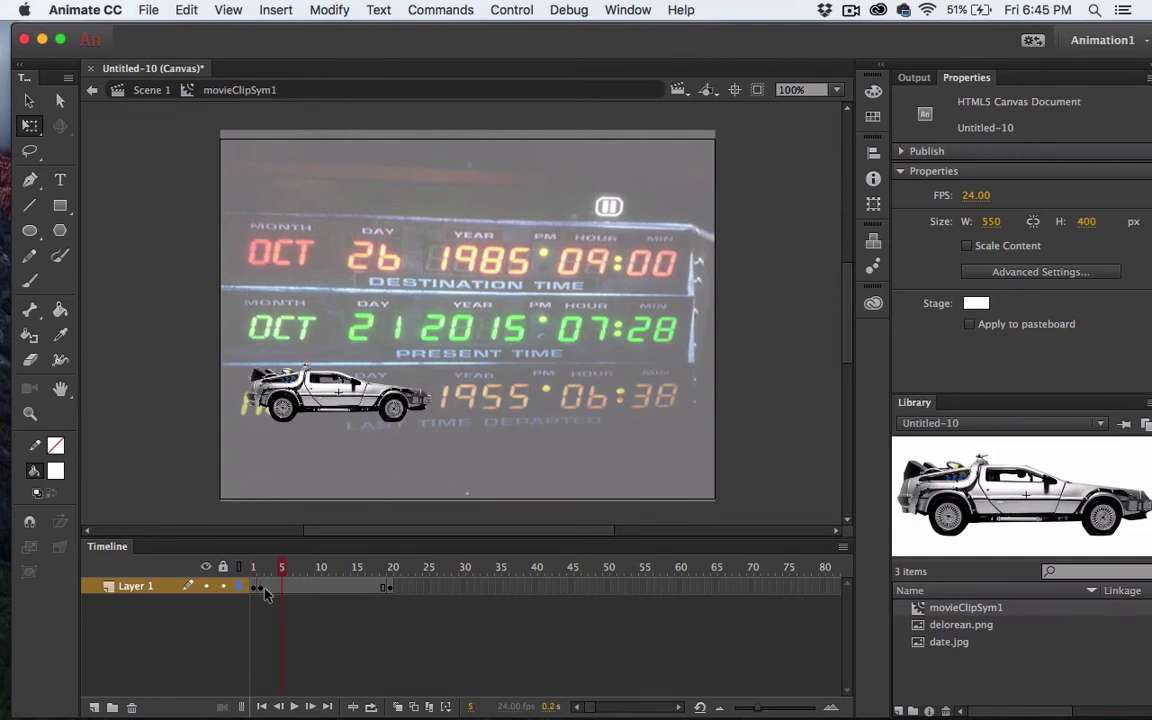
pyautogui.press('Return')
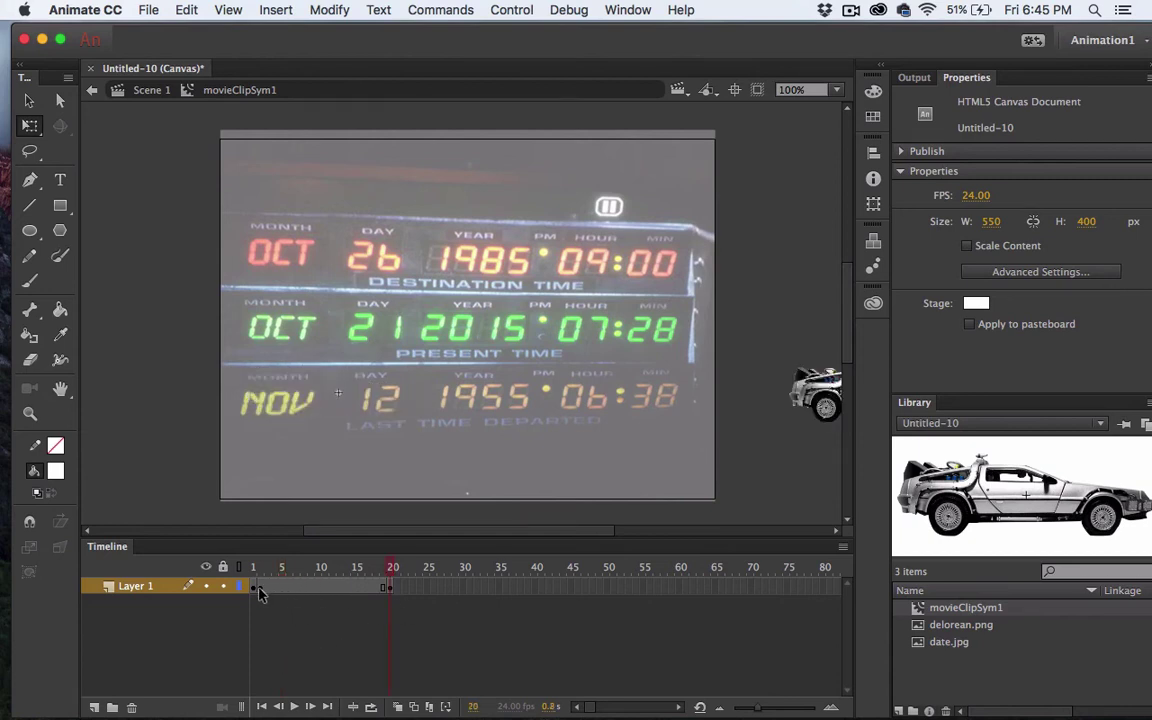
# - Create a classic tween between the keyframes at frames 2 and 20 of the movie clip
pyautogui.moveTo(321, 589); pyautogui.dragTo(393, 594)
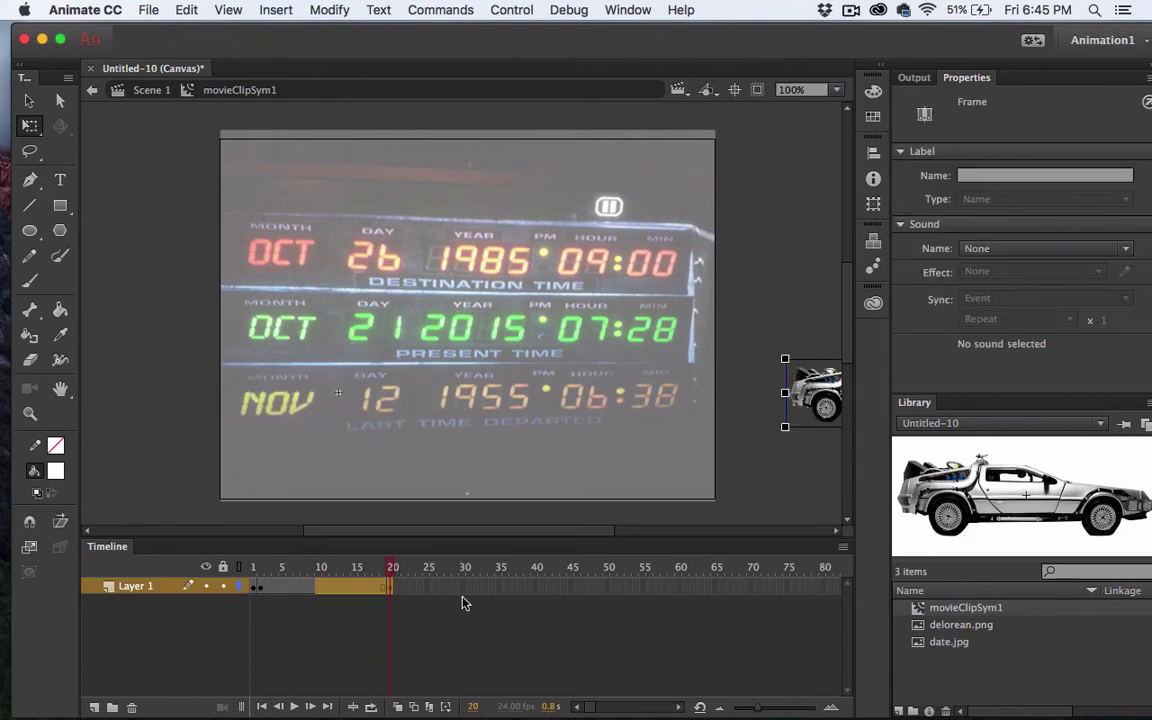
pyautogui.rightClick(342, 593)
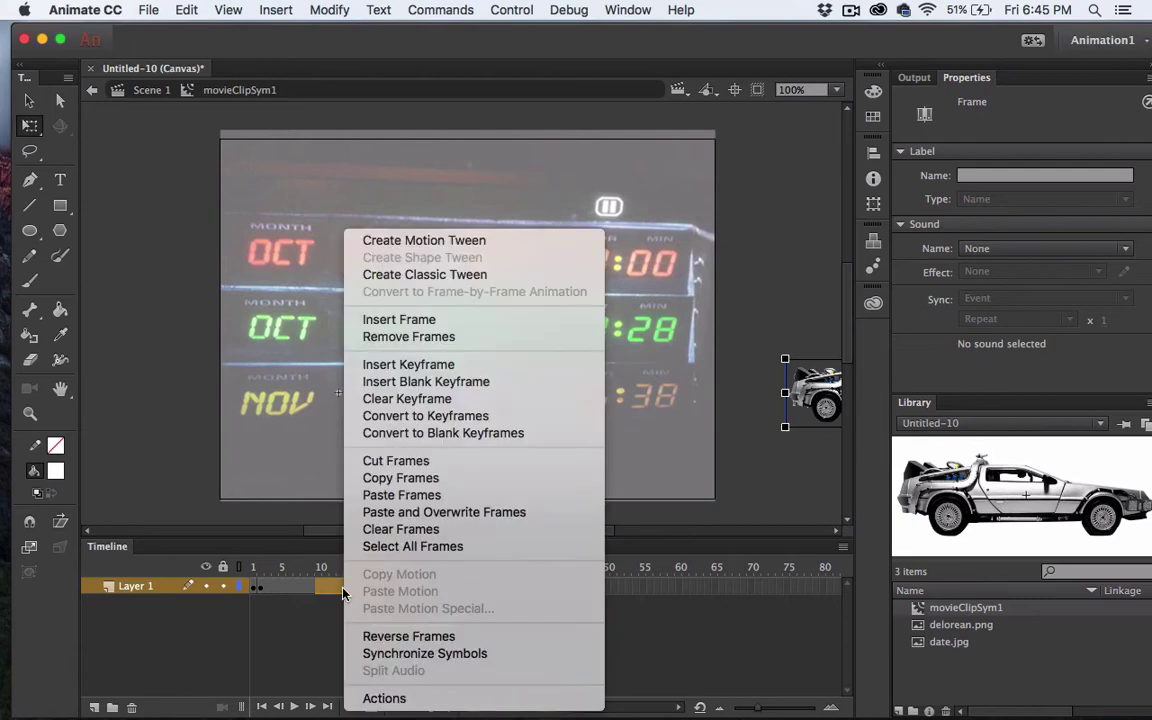
pyautogui.click(377, 284)
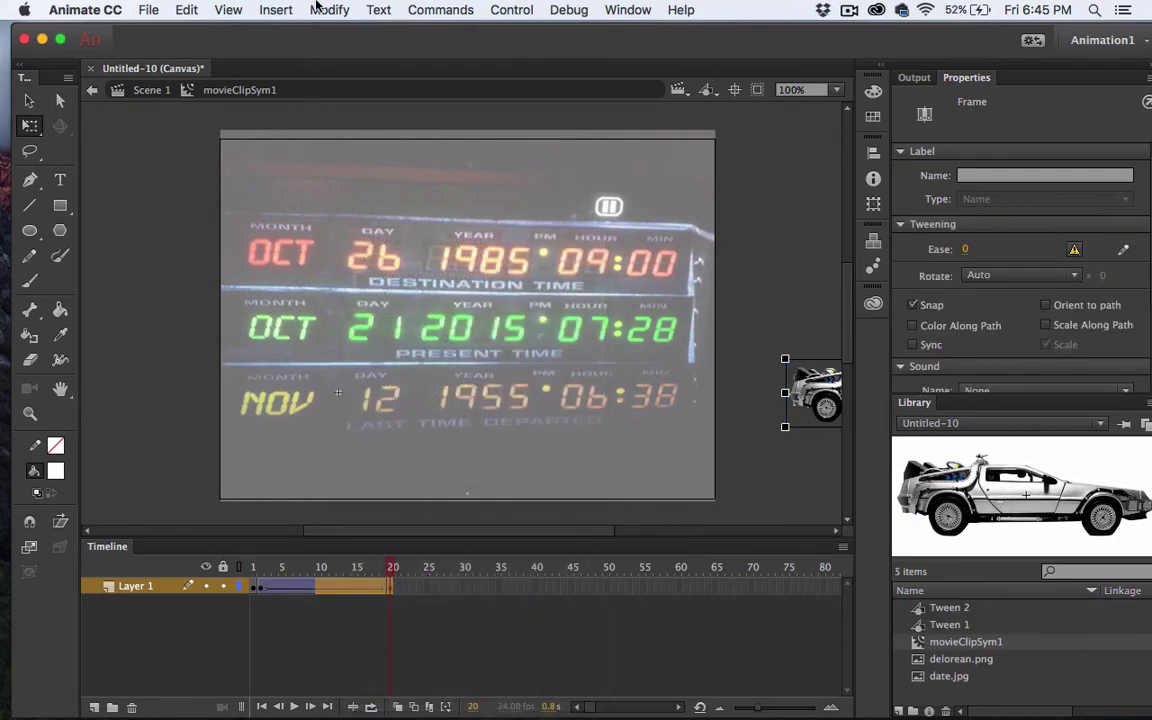
pyautogui.click(316, 8)
pyautogui.moveTo(276, 9)
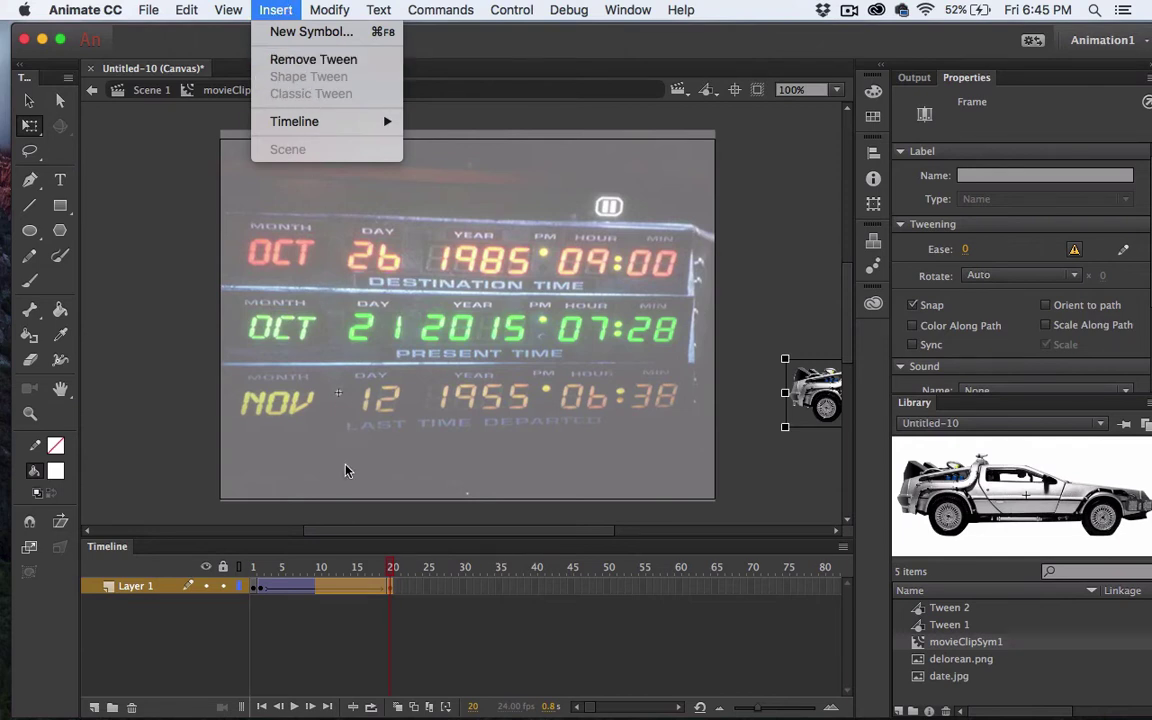
pyautogui.click(327, 652)
pyautogui.click(330, 657)
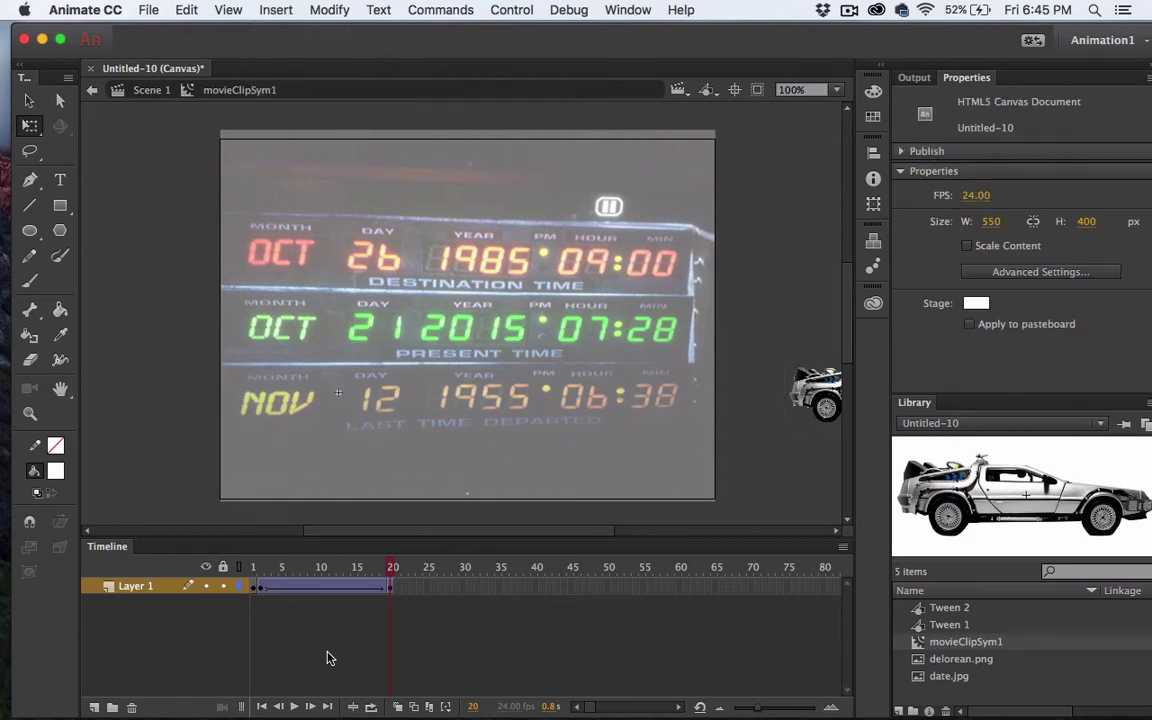
# - Return the playhead to frame 1, test the movie in the browser, and close the preview
pyautogui.moveTo(389, 568); pyautogui.dragTo(246, 581)
pyautogui.click(509, 10)
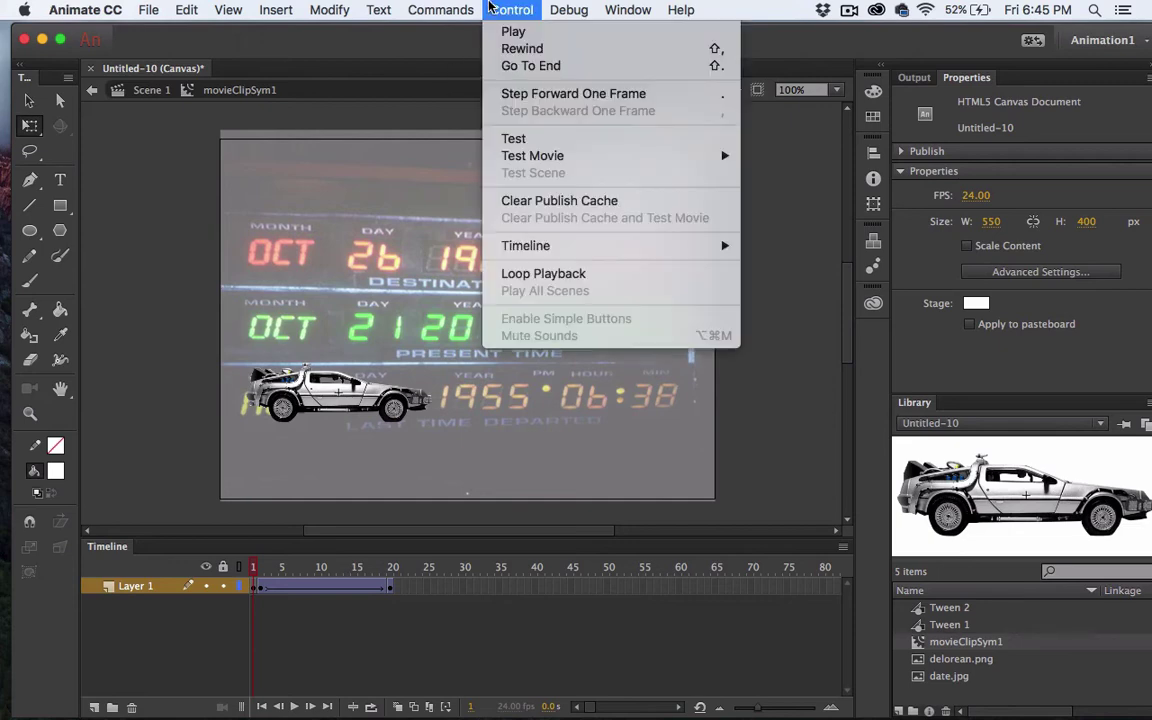
pyautogui.click(513, 139)
pyautogui.press('super+Return')
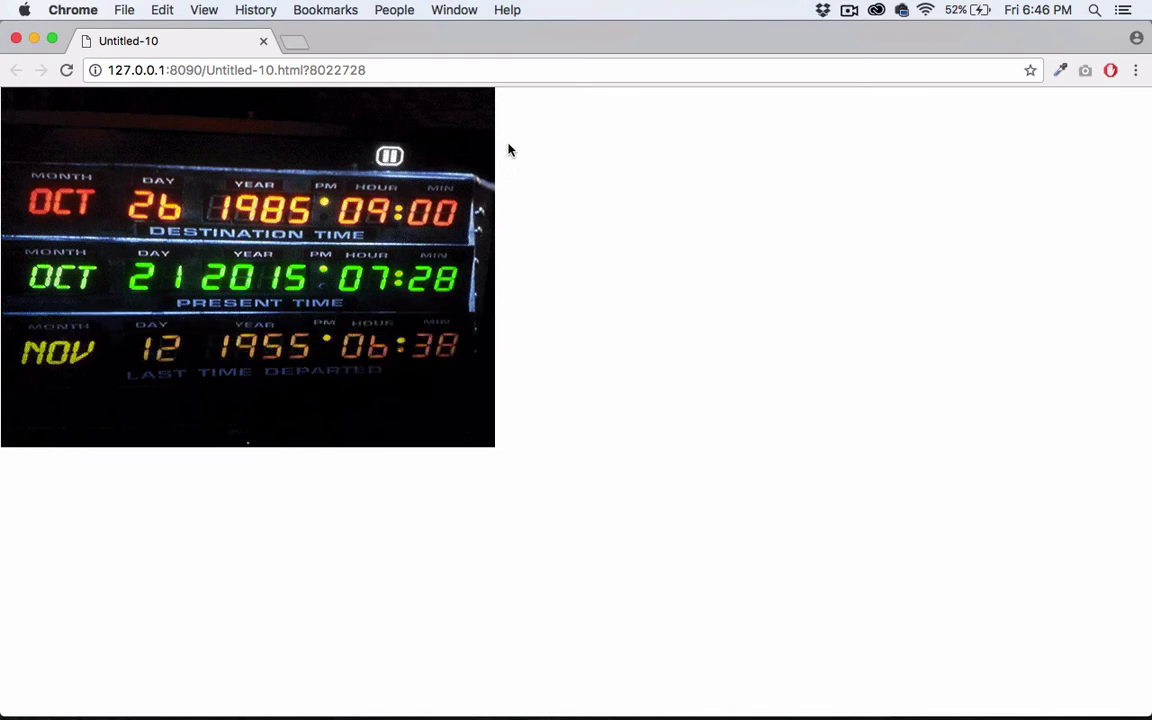
pyautogui.click(15, 38)
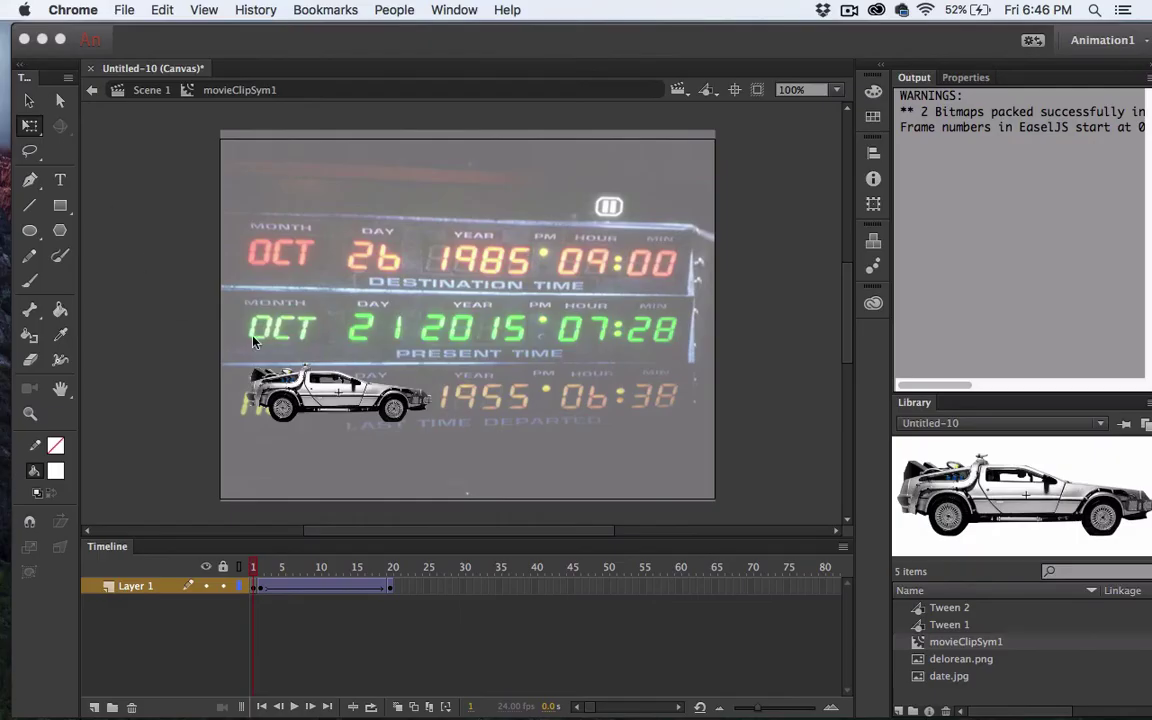
# - Add the HTML5 Canvas "Stop at this Frame" code snippet to frame 1 of the movie clip's timeline
pyautogui.click(254, 570)
pyautogui.click(255, 587)
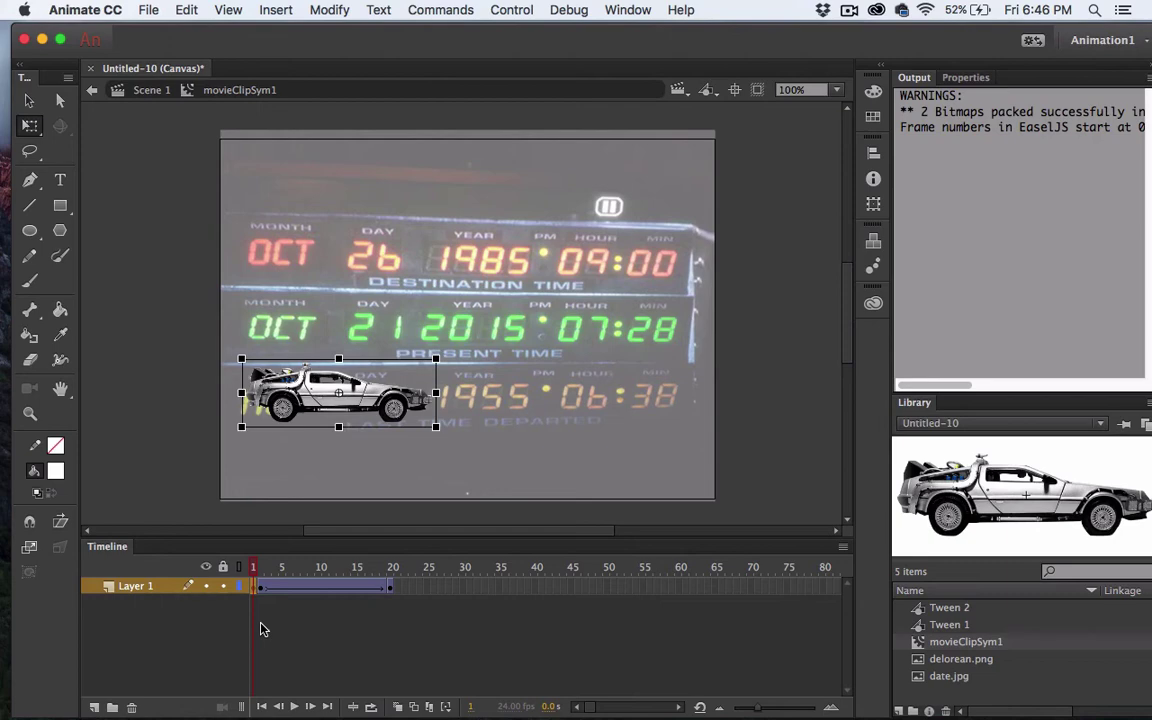
pyautogui.click(627, 11)
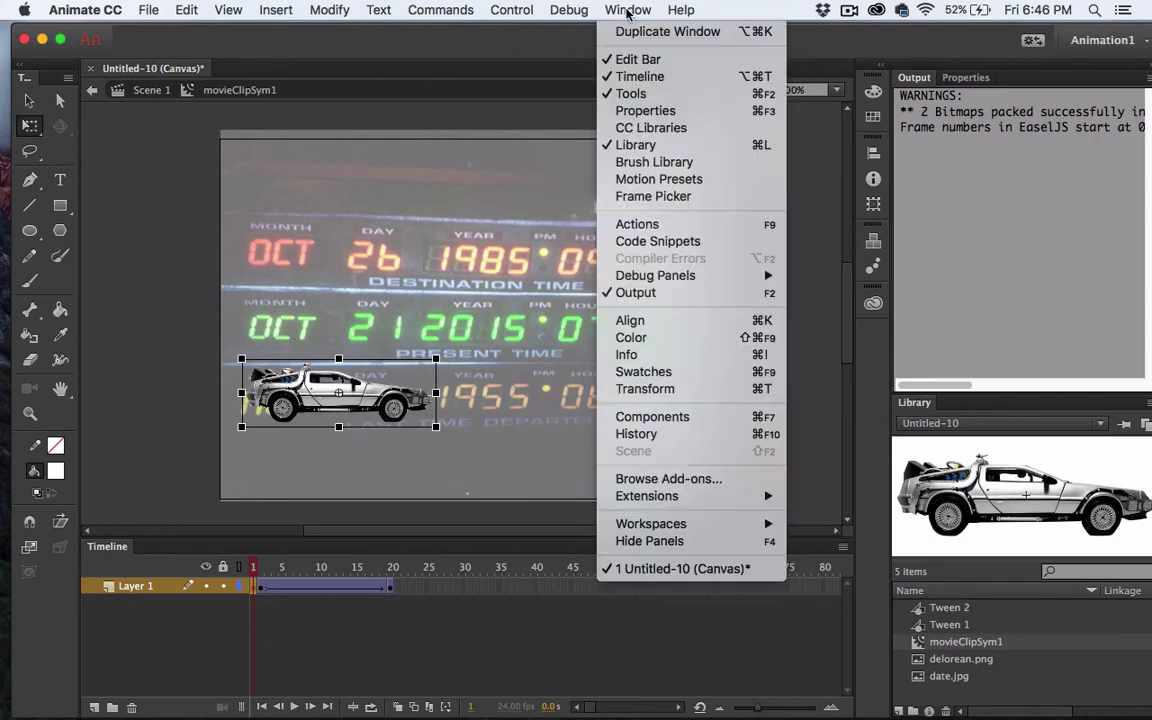
pyautogui.click(638, 225)
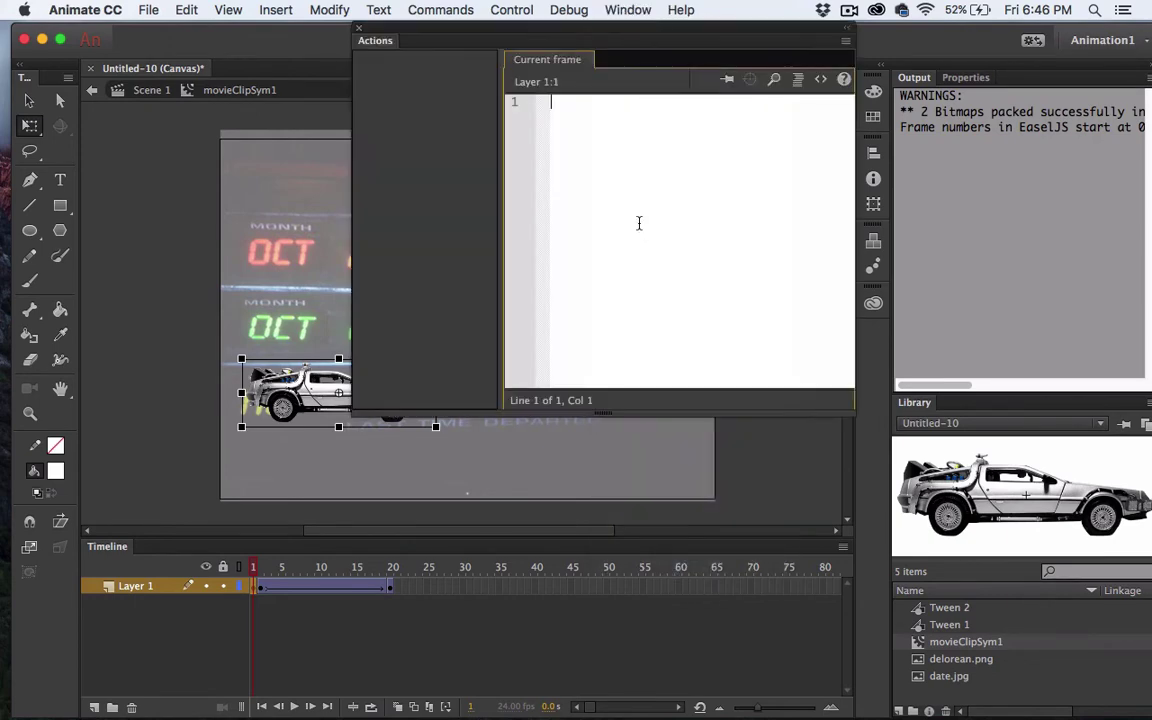
pyautogui.click(818, 79)
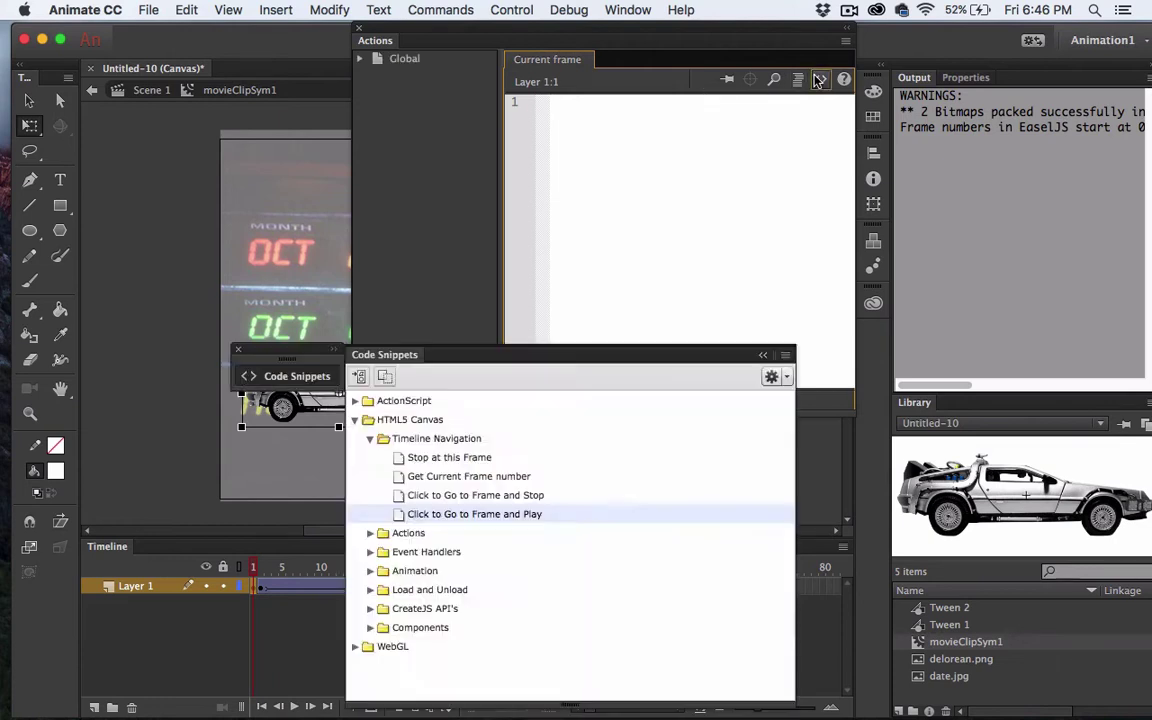
pyautogui.click(356, 421)
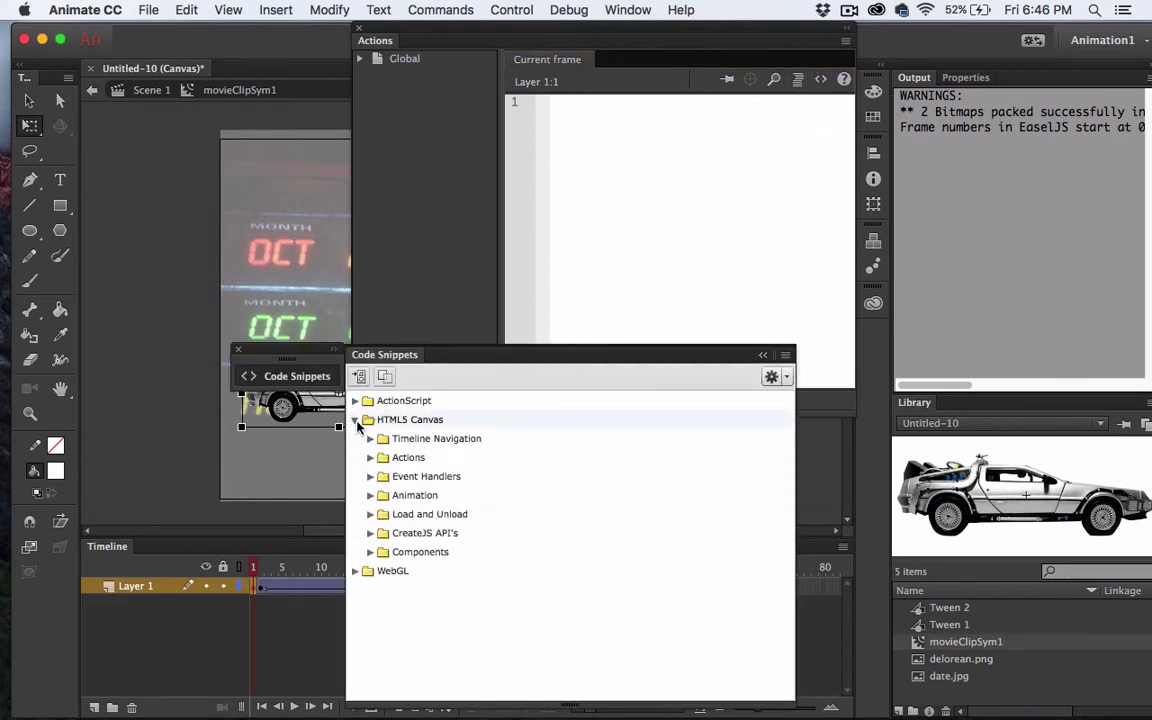
pyautogui.click(370, 439)
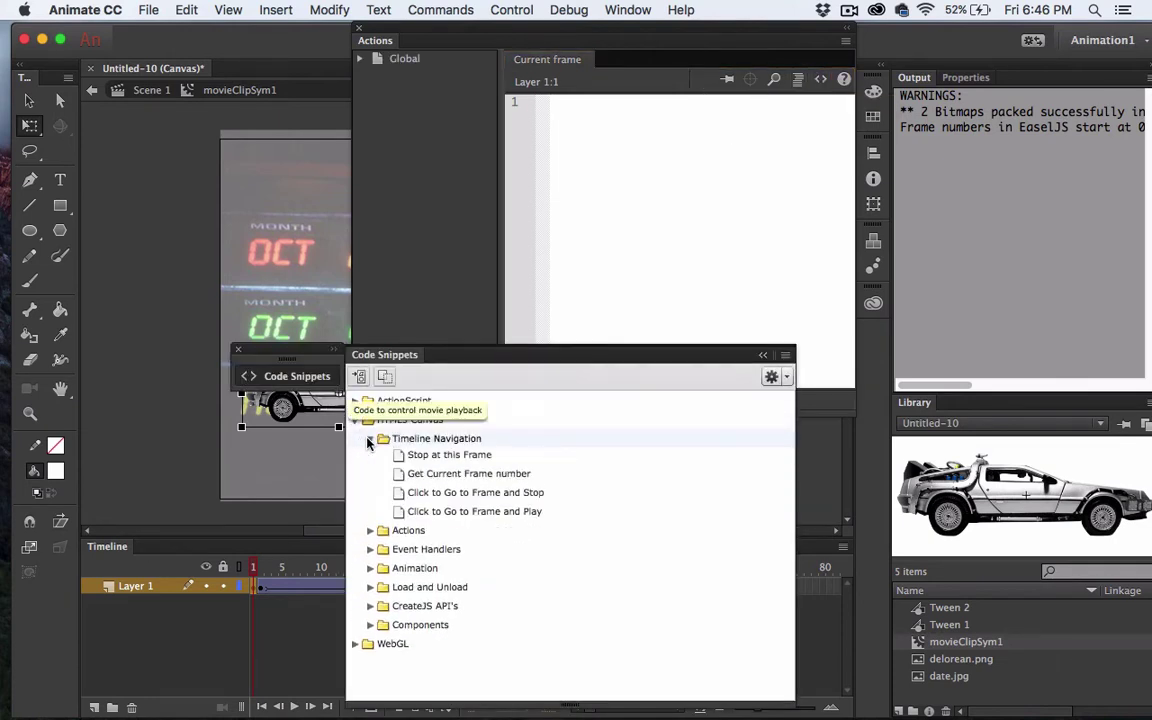
pyautogui.click(420, 457)
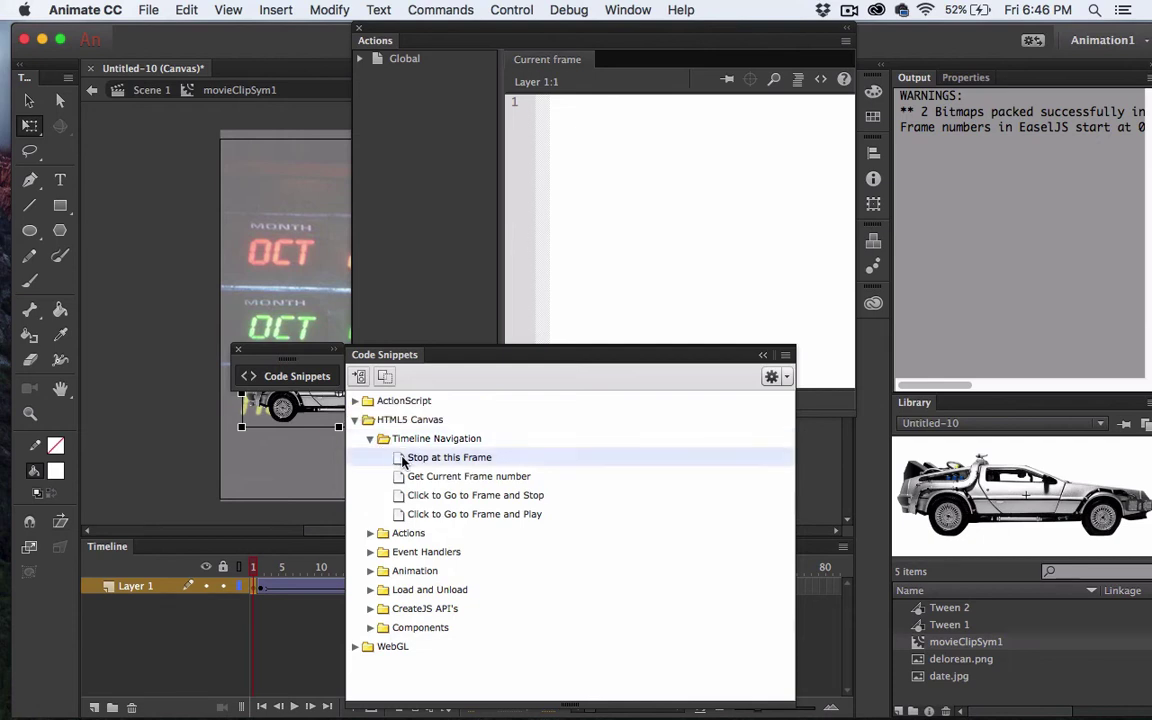
pyautogui.doubleClick(400, 457)
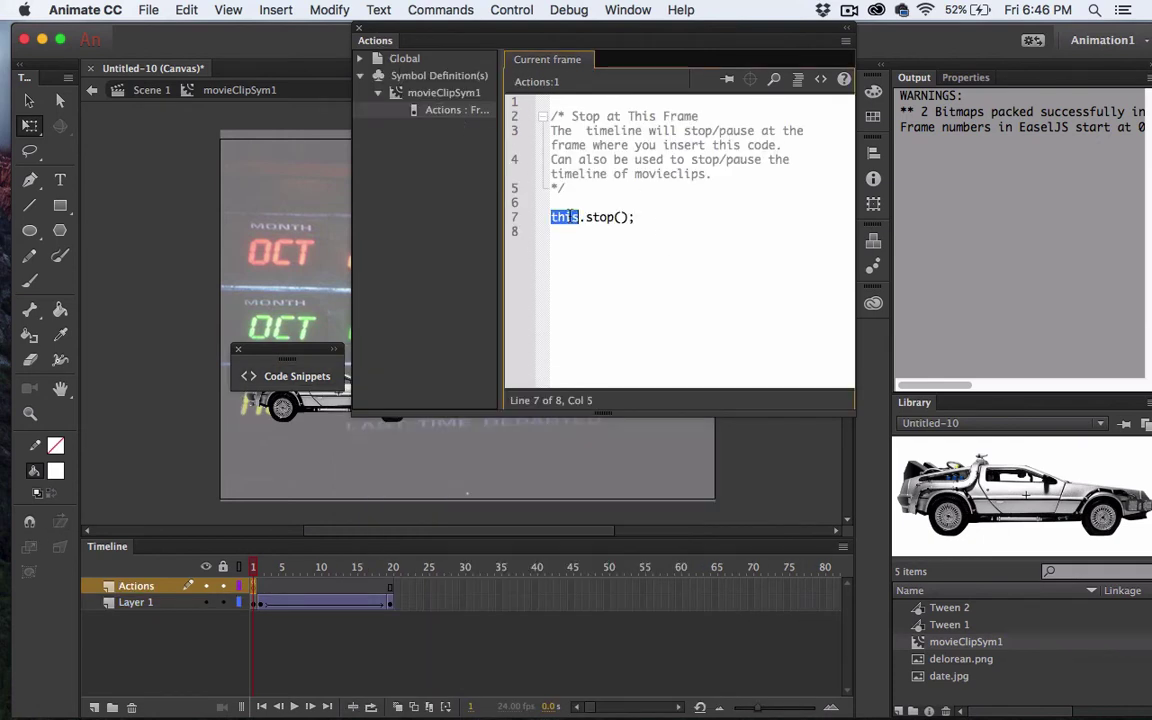
pyautogui.click(607, 227)
# - Test the movie in the browser to check that the DeLorean stays at its starting position, and close the preview
pyautogui.click(508, 10)
pyautogui.click(512, 139)
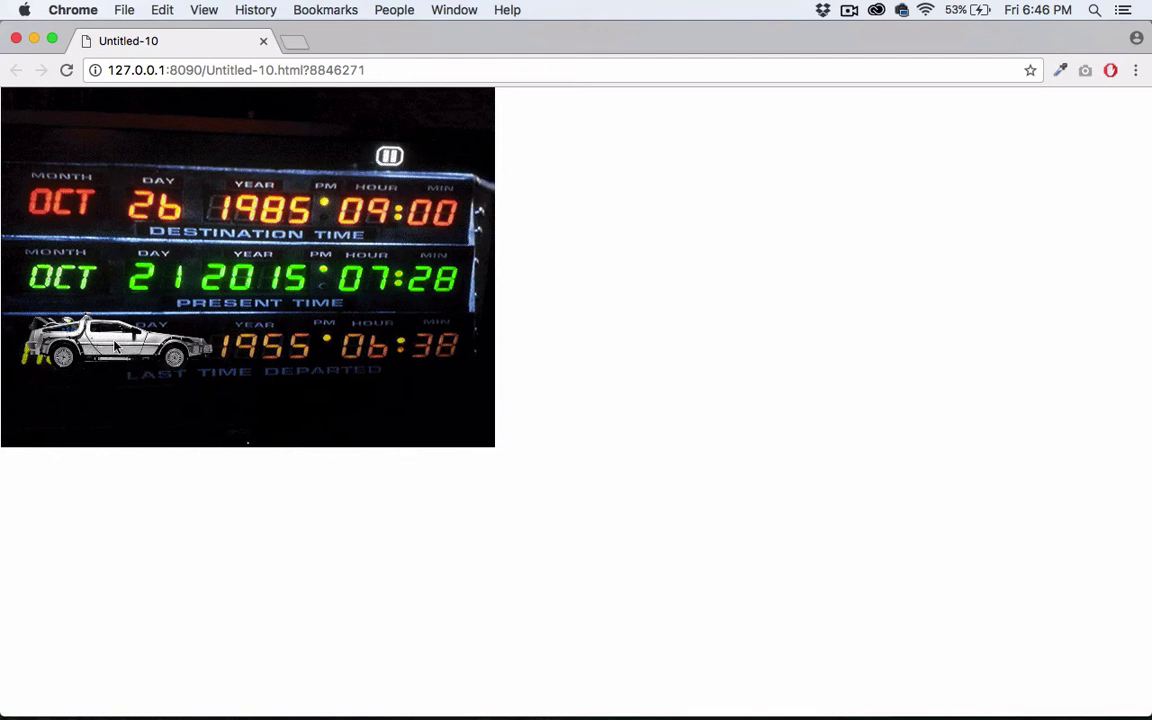
pyautogui.click(17, 40)
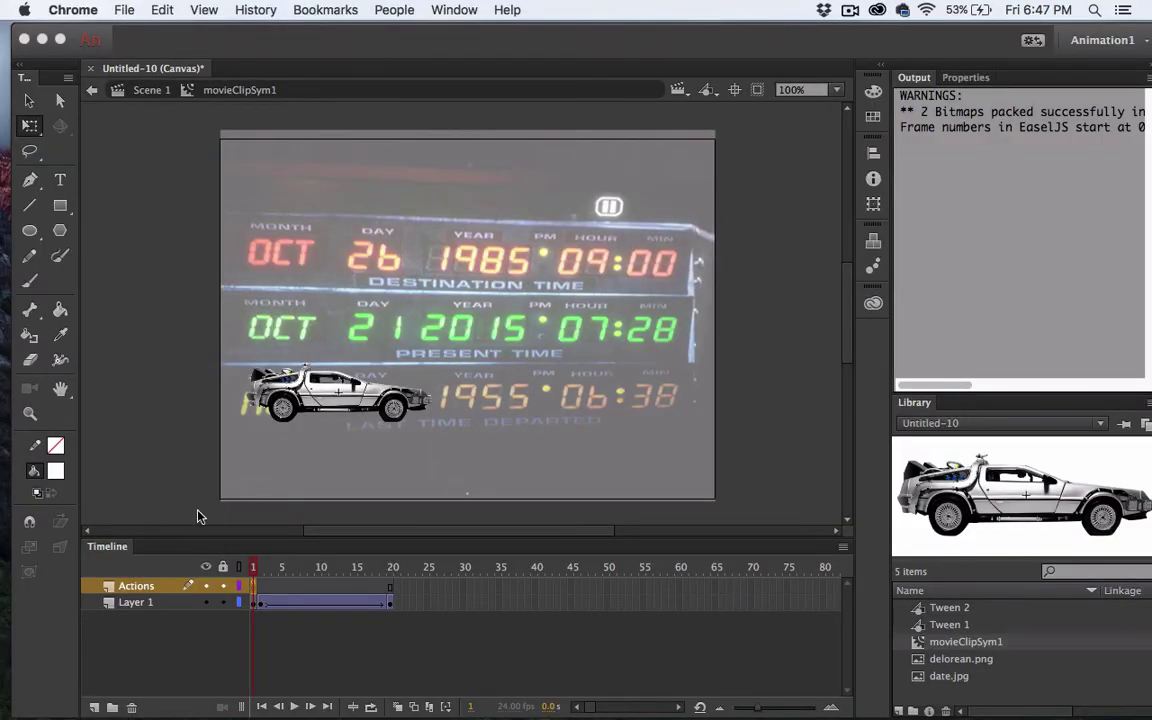
# - Close the Actions and Code Snippets windows to clear the view of the stage
pyautogui.click(139, 632)
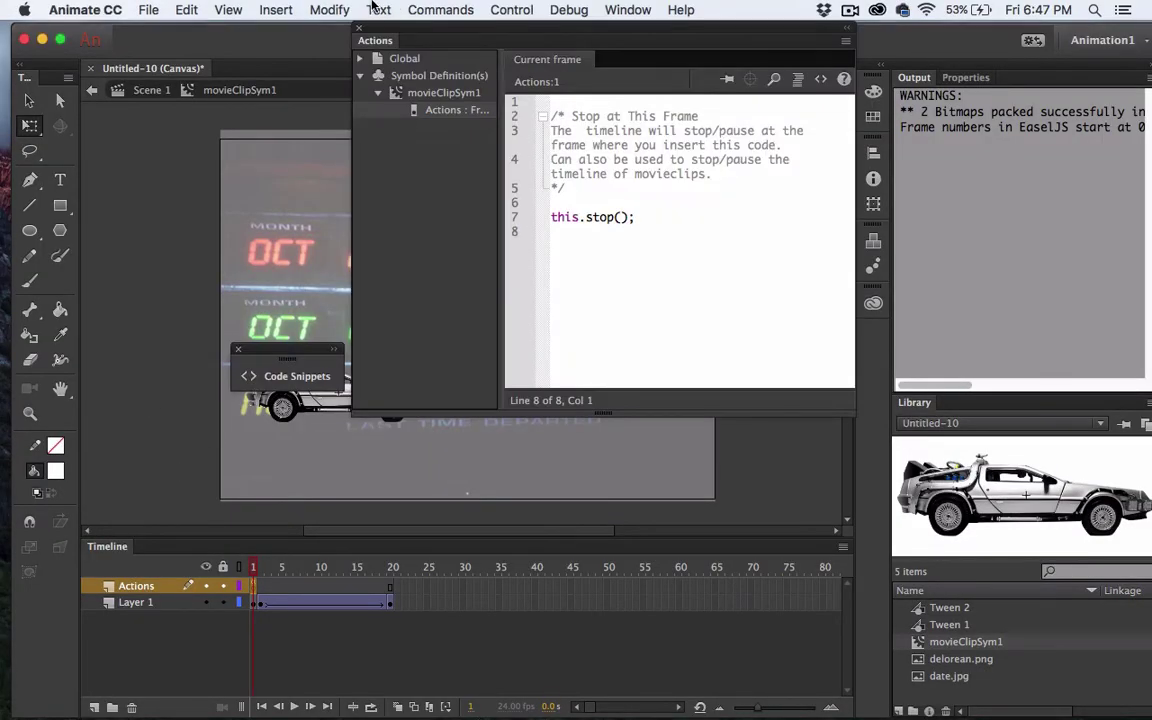
pyautogui.click(356, 28)
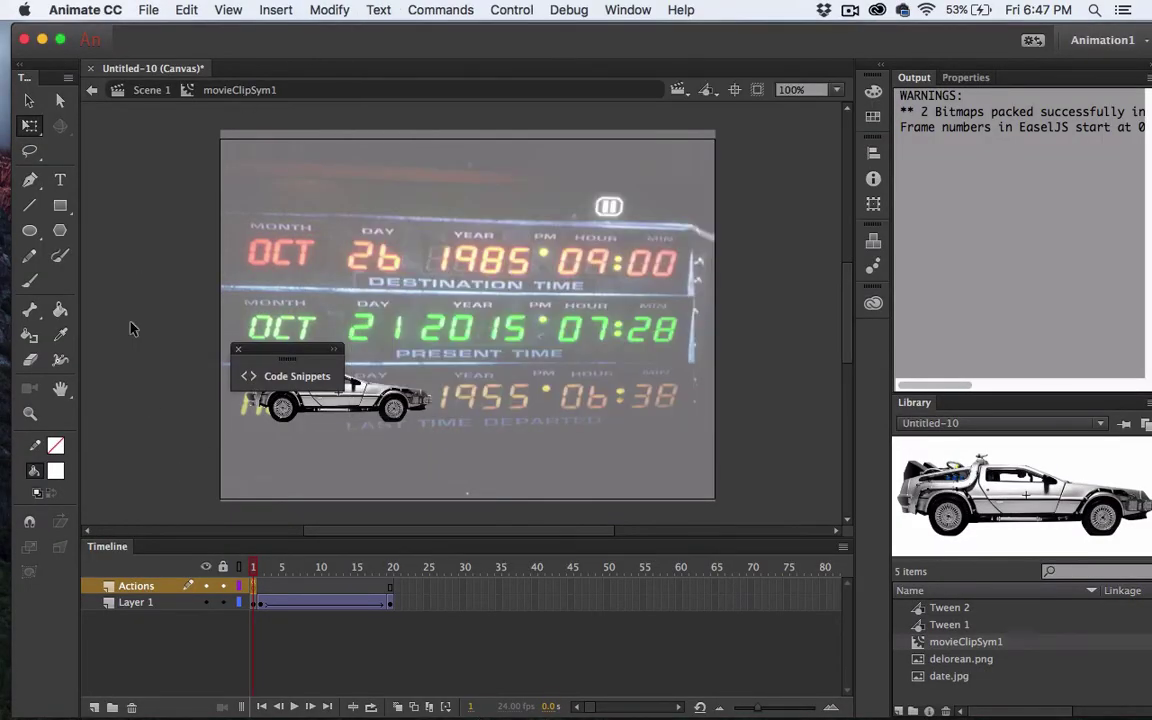
pyautogui.click(238, 349)
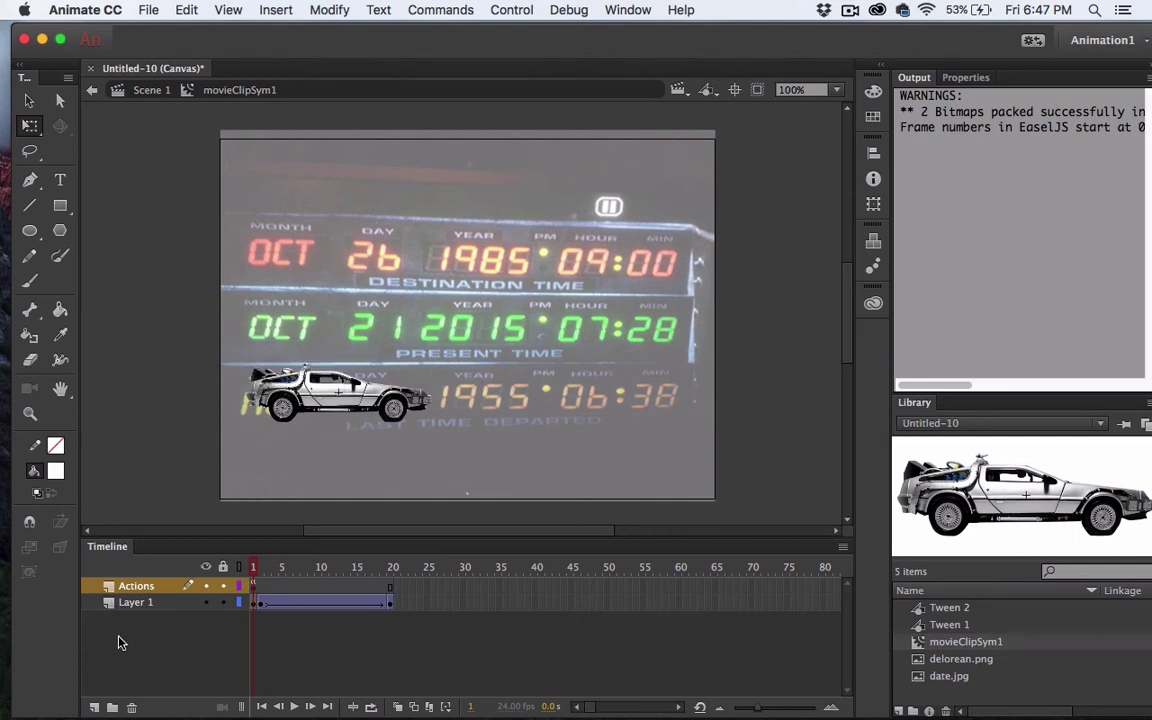
# - Look at Scene 1, reopen the DeLorean movie clip, and add a layer named "text" between Actions and Layer 1
pyautogui.click(125, 90)
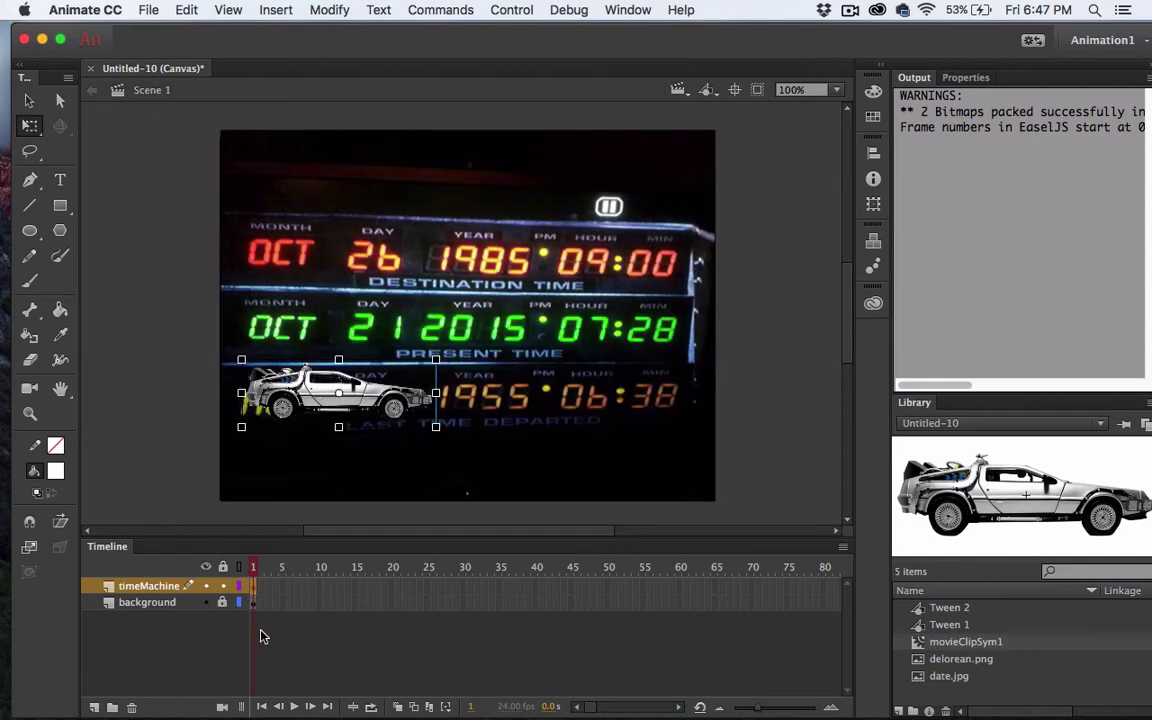
pyautogui.doubleClick(298, 398)
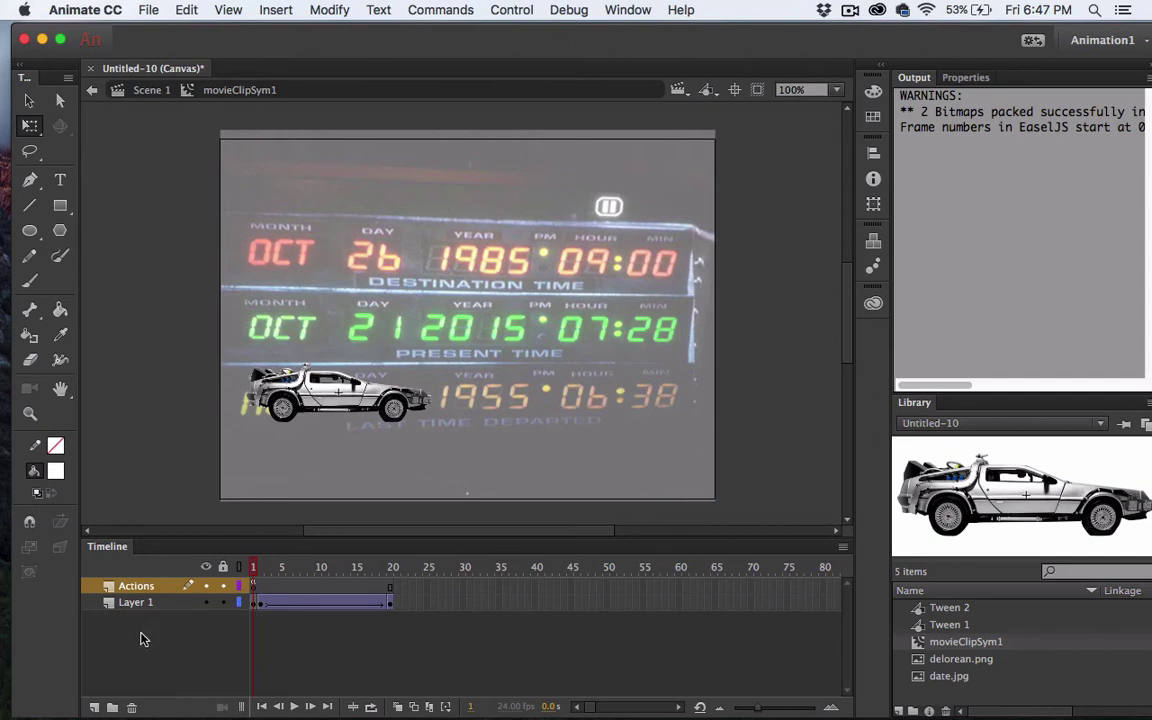
pyautogui.click(94, 708)
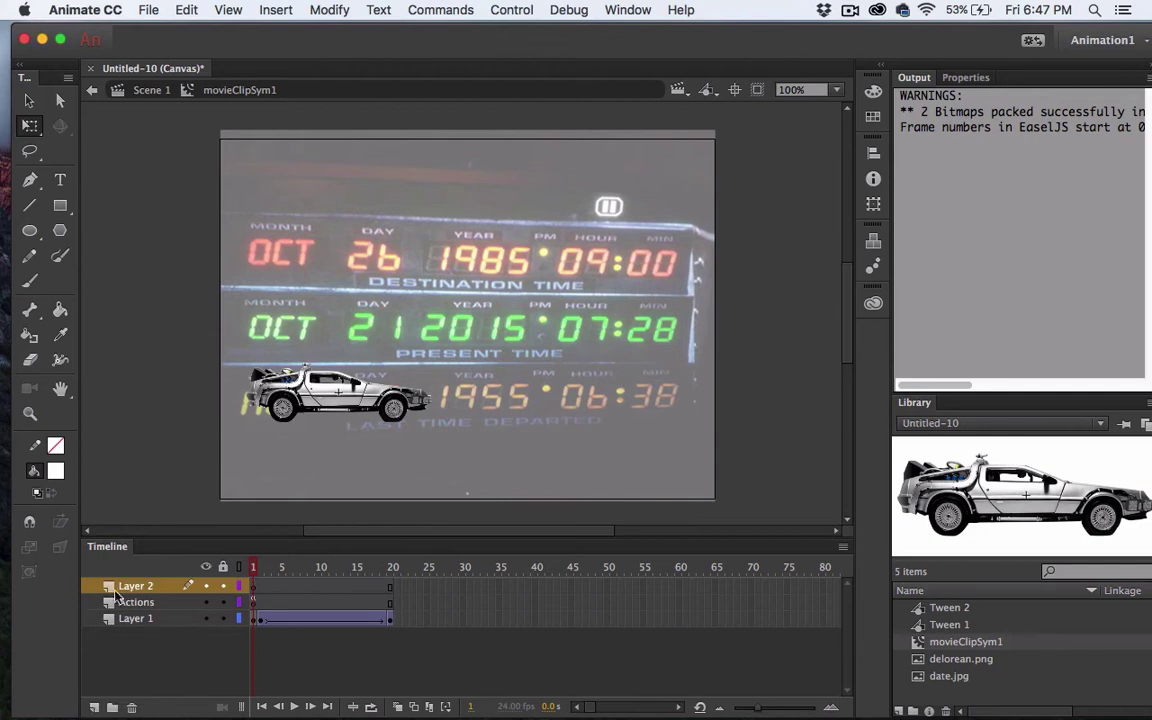
pyautogui.click(128, 590)
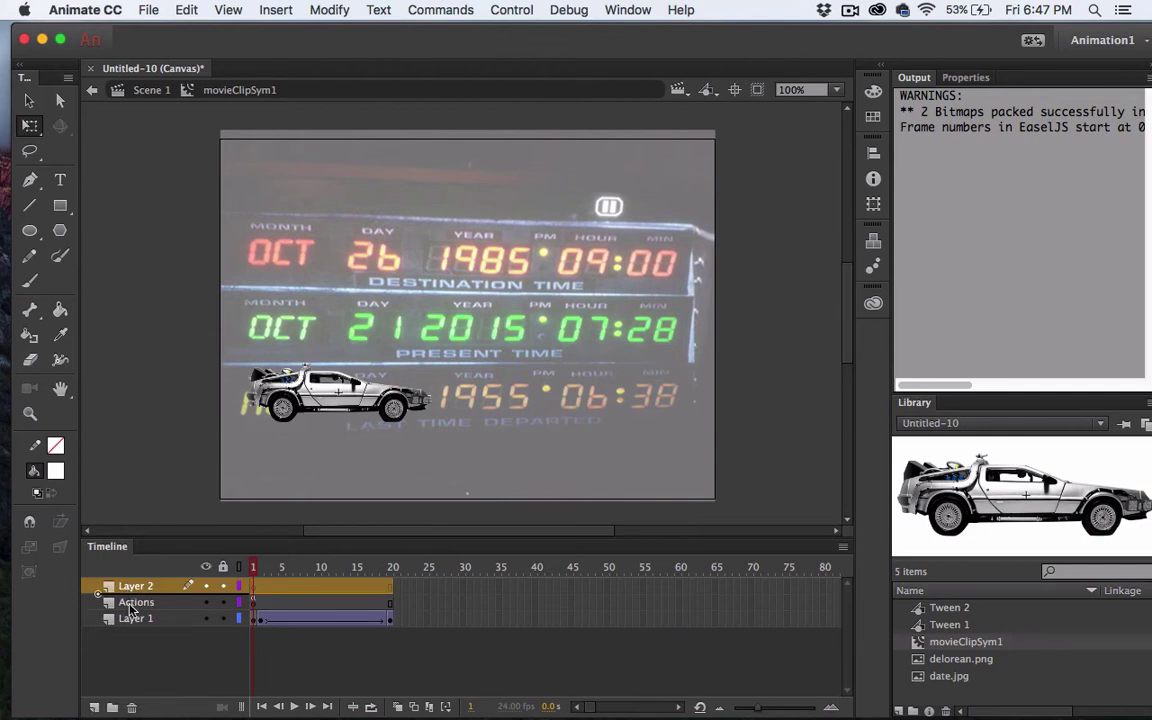
pyautogui.moveTo(128, 590); pyautogui.dragTo(126, 608)
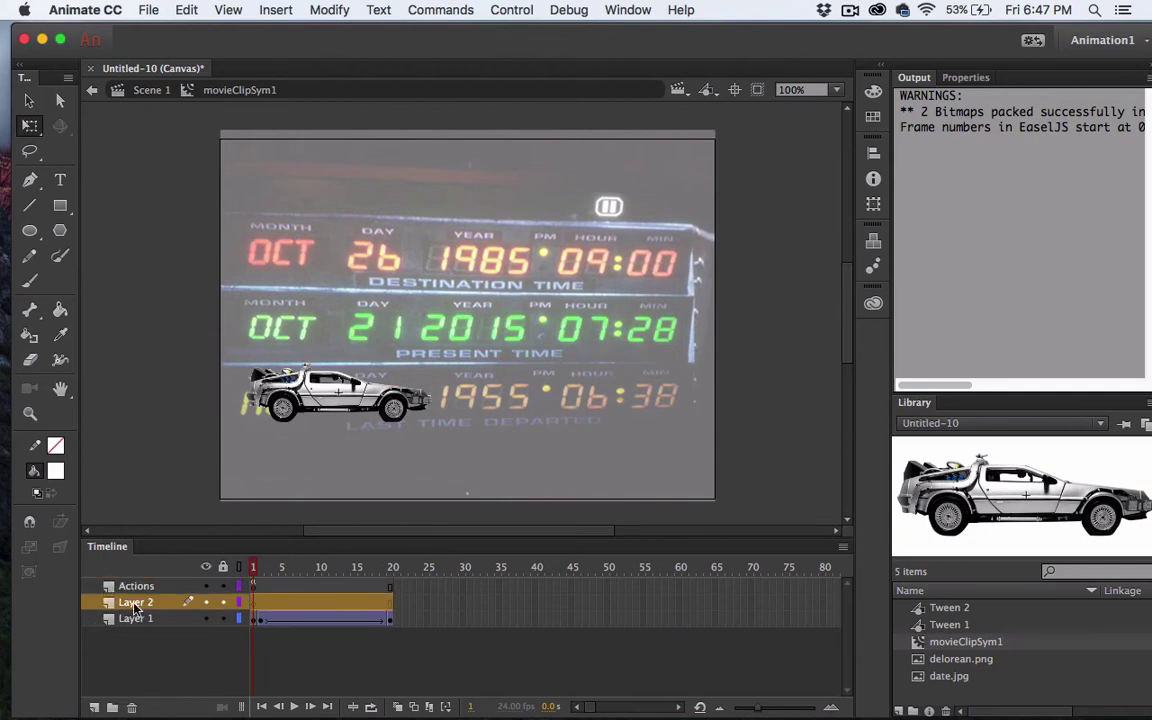
pyautogui.doubleClick(134, 604)
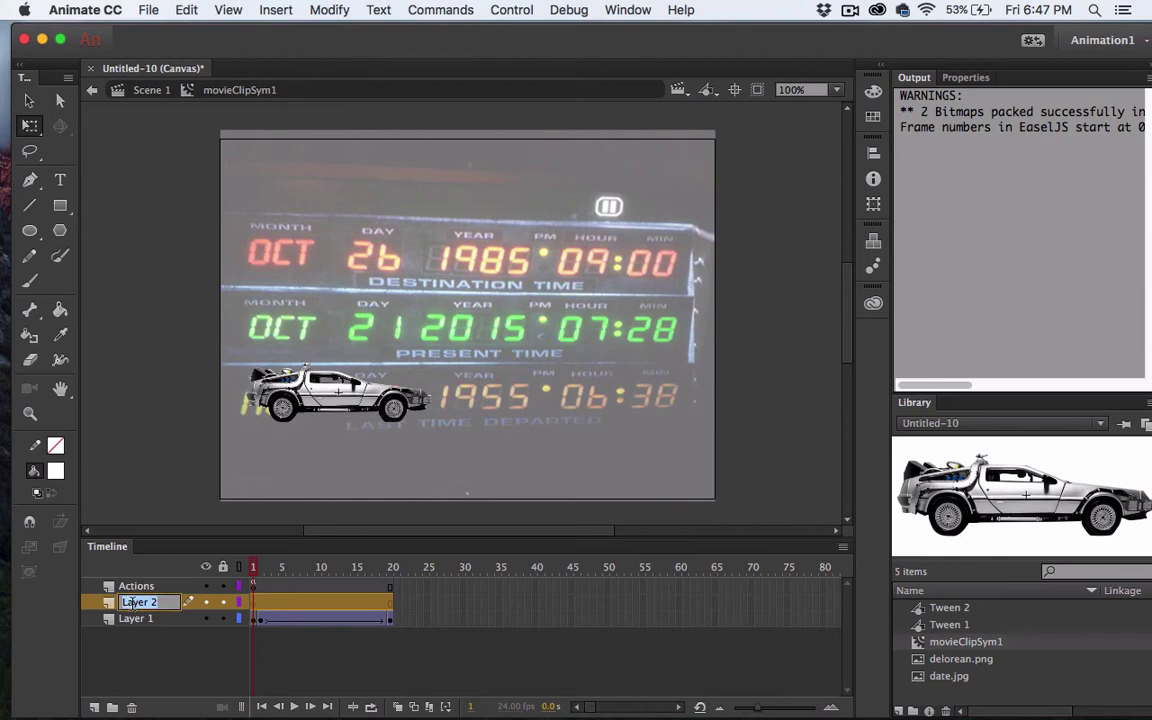
pyautogui.write('text')
pyautogui.press('Return')
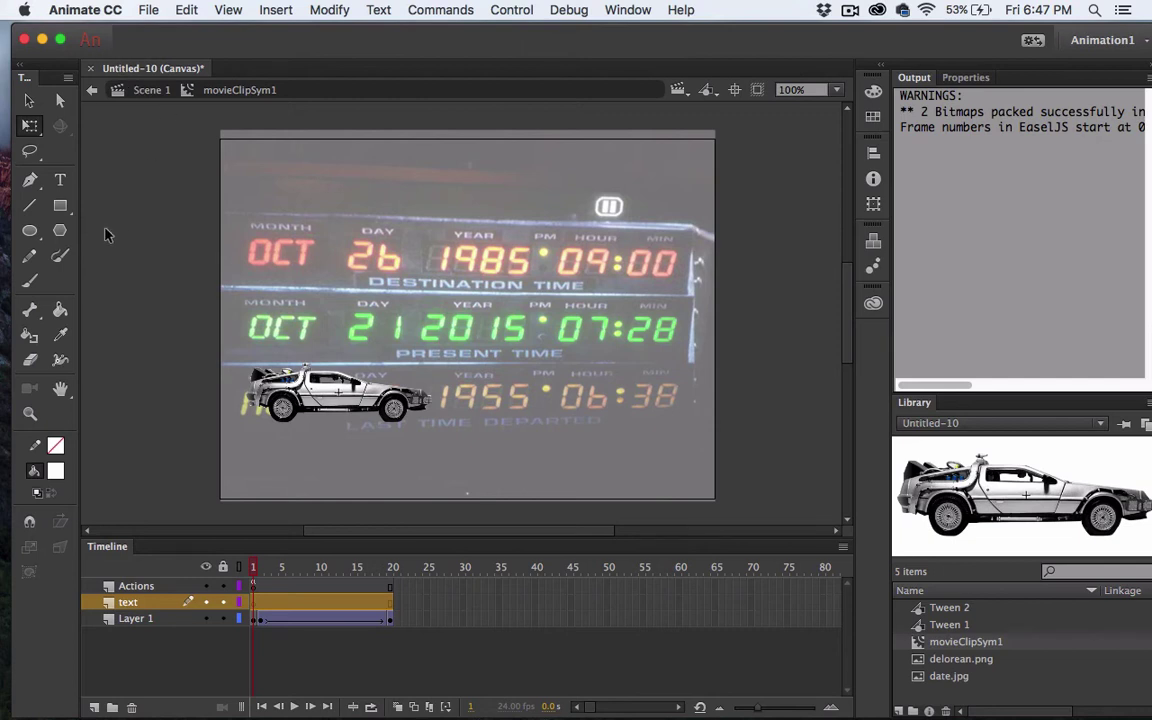
# - Add the white caption "0 - 88 MPH in 1.21 Jiggawatts" on the text layer and position it just below the car
pyautogui.click(60, 179)
pyautogui.click(249, 445)
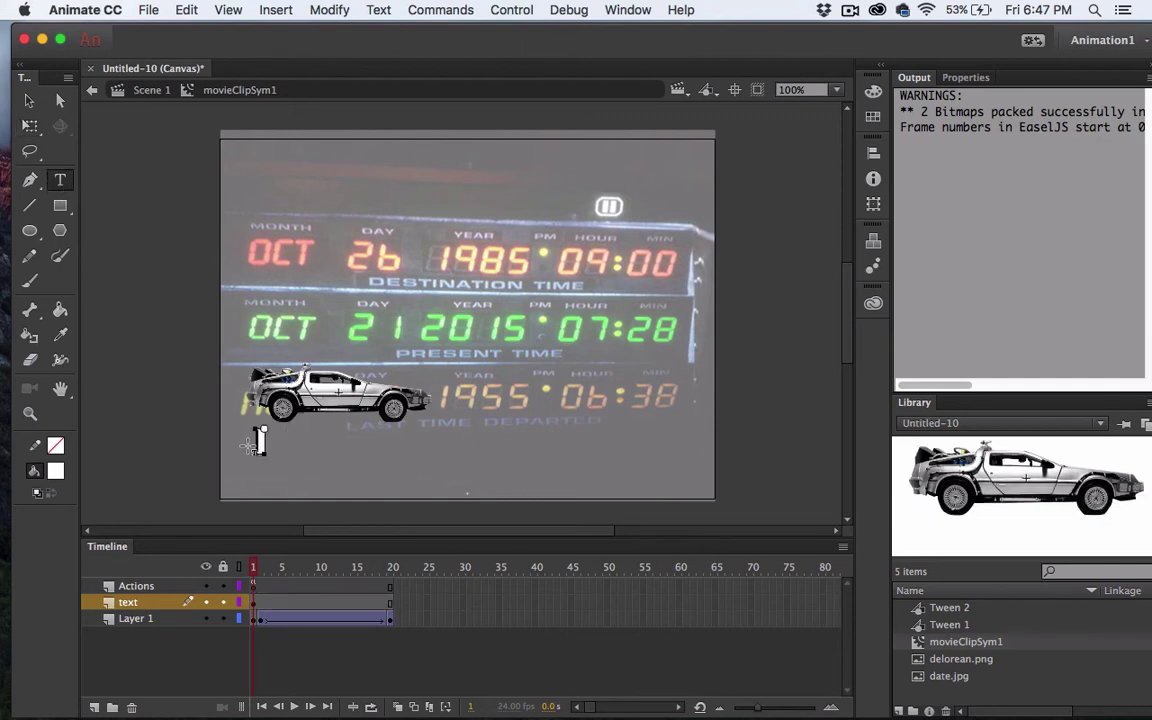
pyautogui.write('0-88 MPH in 1.21 Jiggawatts')
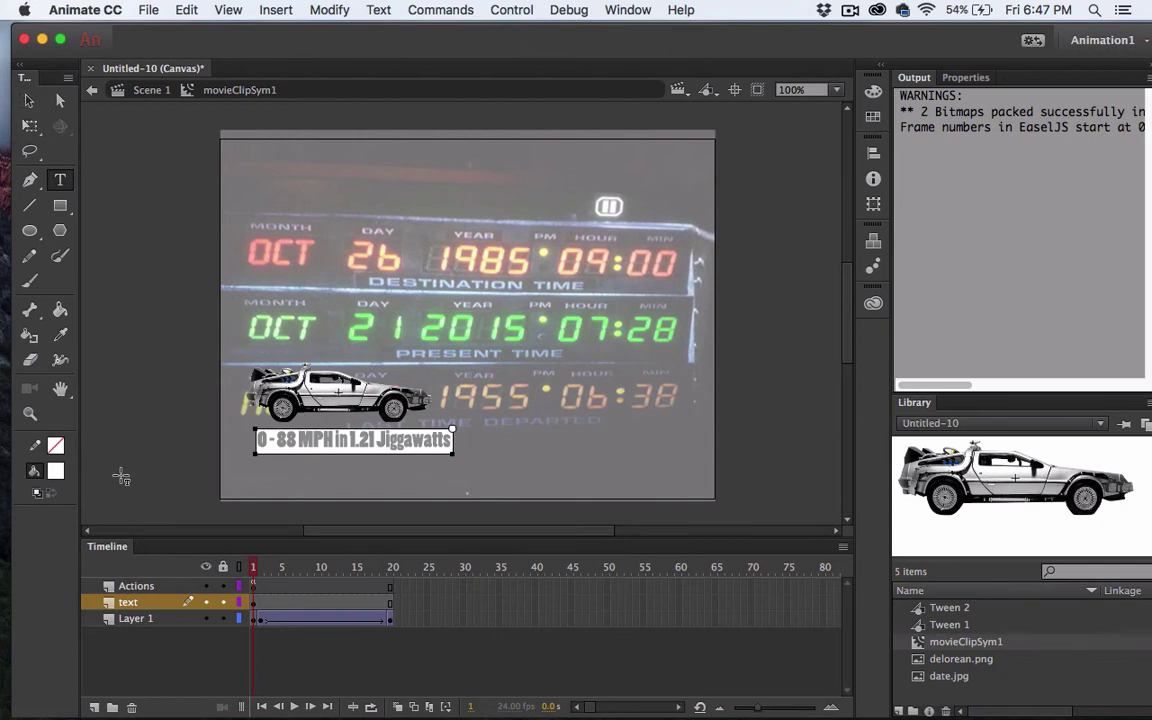
pyautogui.click(29, 100)
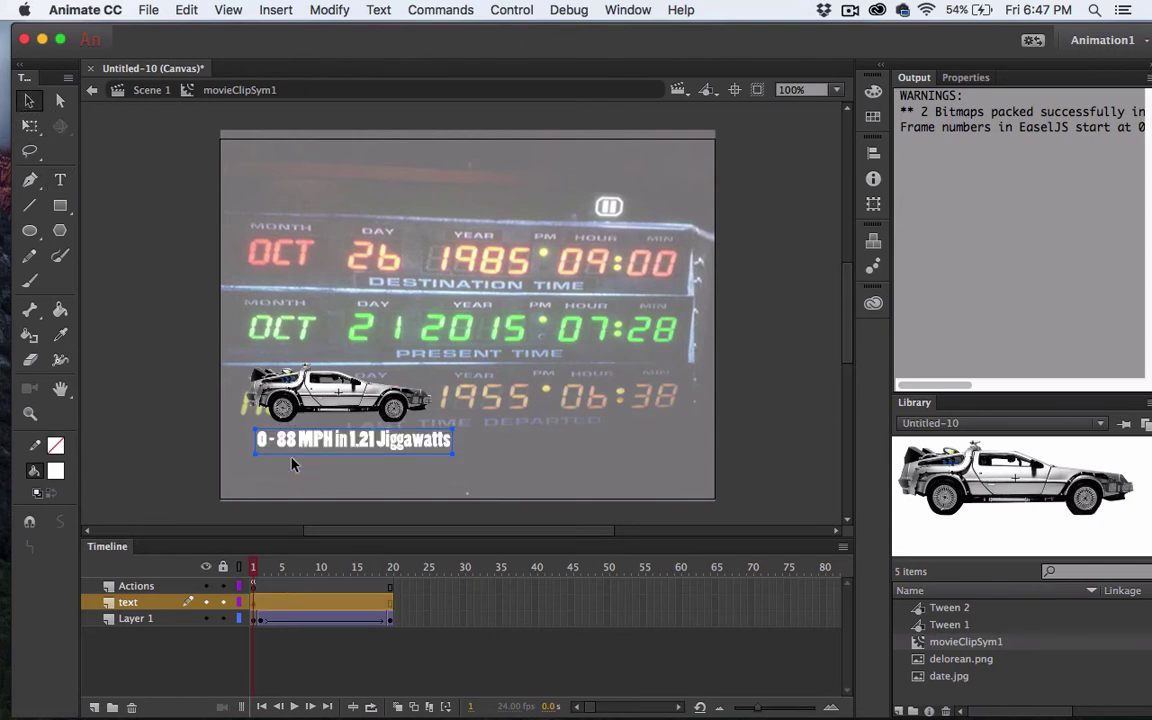
pyautogui.moveTo(327, 439)
pyautogui.mouseDown()
pyautogui.moveTo(311, 443)
pyautogui.moveTo(323, 454)
pyautogui.mouseUp()
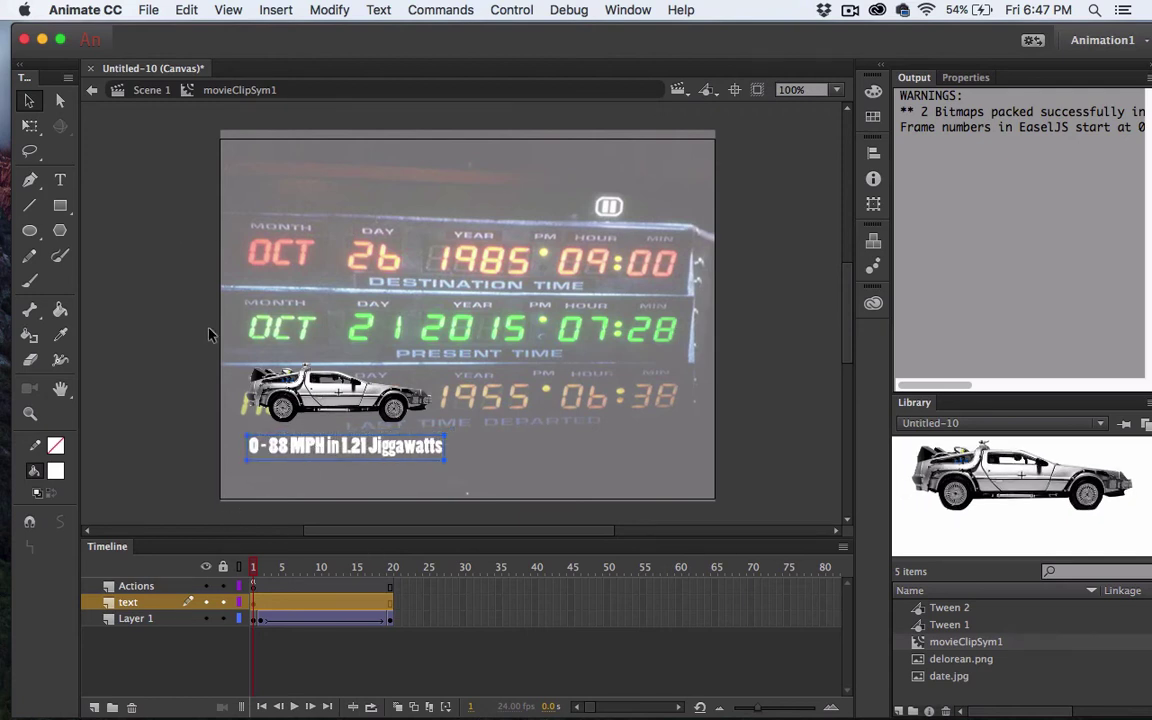
# - Draw a light grey rectangle without a stroke behind the caption, slightly larger than the text on every side
pyautogui.click(62, 210)
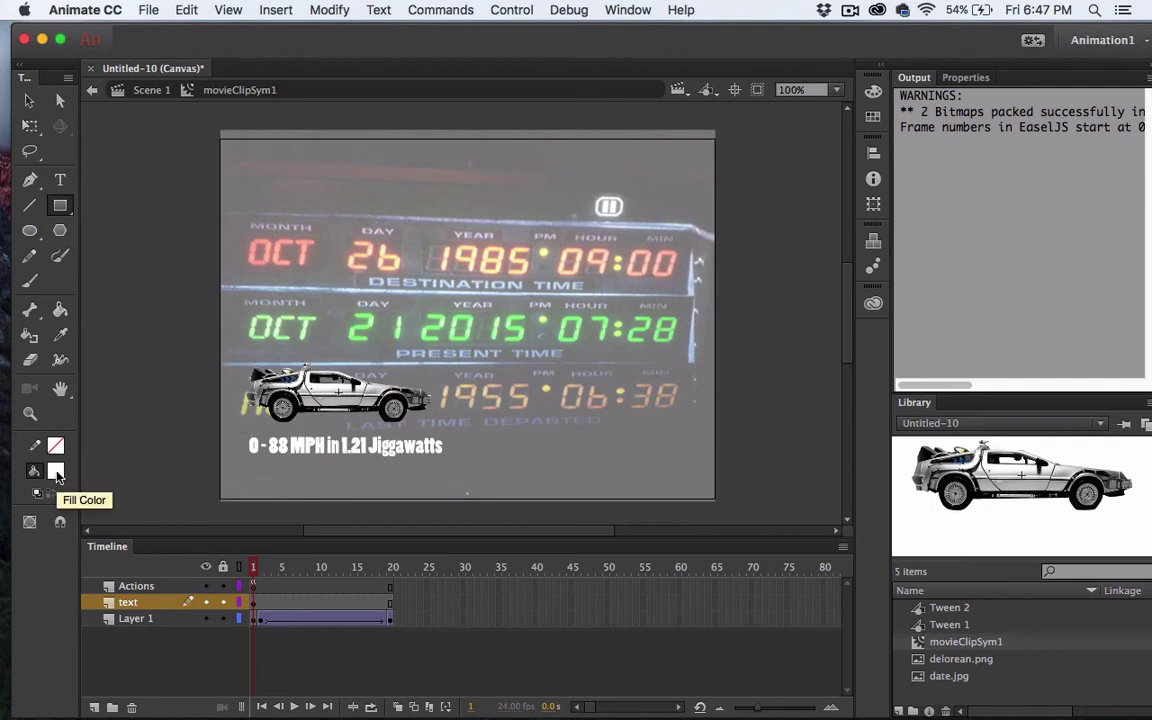
pyautogui.click(56, 473)
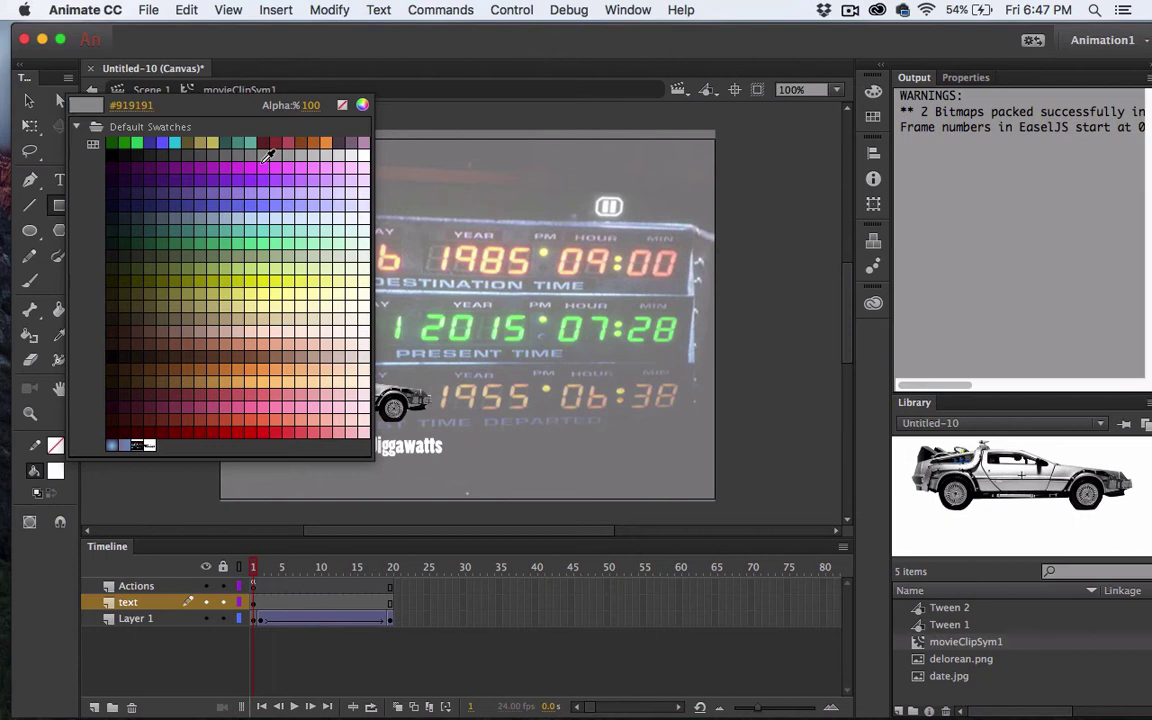
pyautogui.click(338, 155)
pyautogui.moveTo(234, 430); pyautogui.dragTo(457, 463)
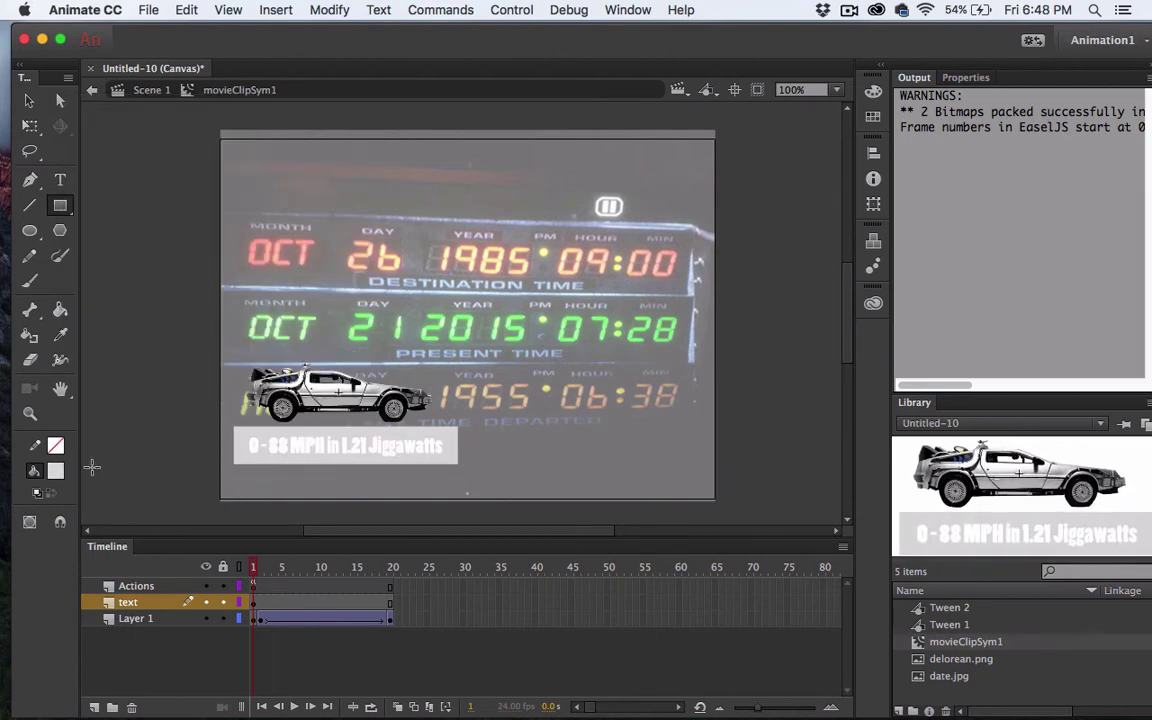
# - Change the fill color of the whole caption below the car to black
pyautogui.click(60, 179)
pyautogui.click(285, 447)
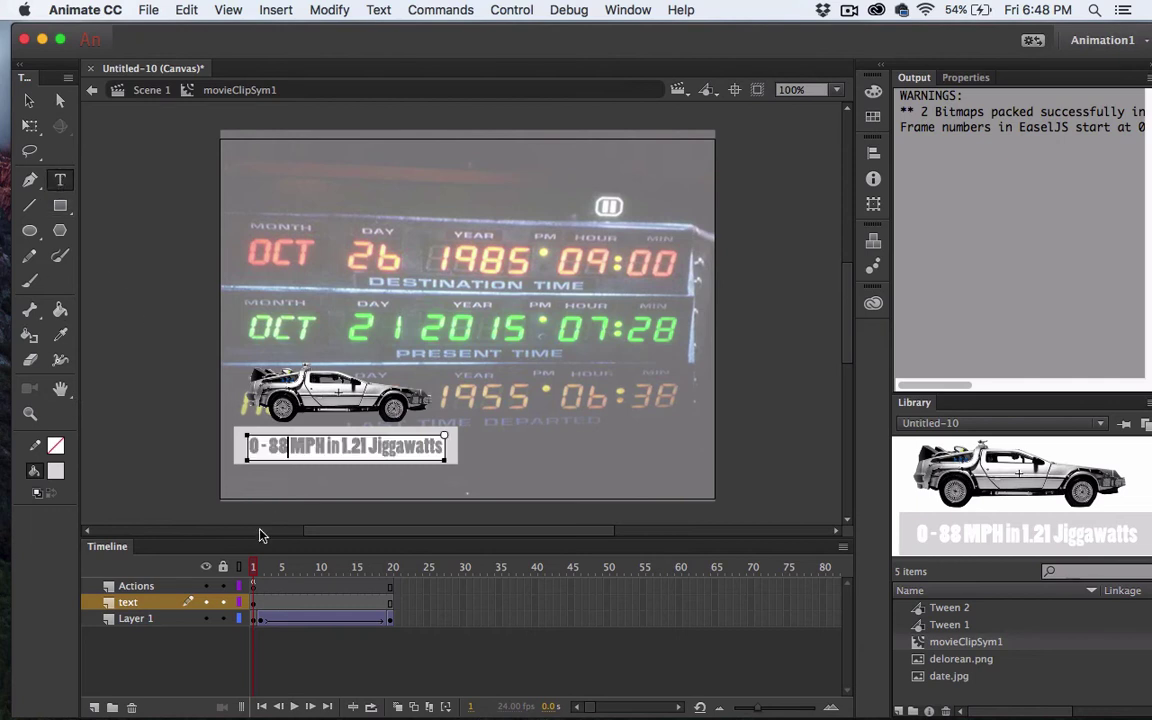
pyautogui.press('super+a')
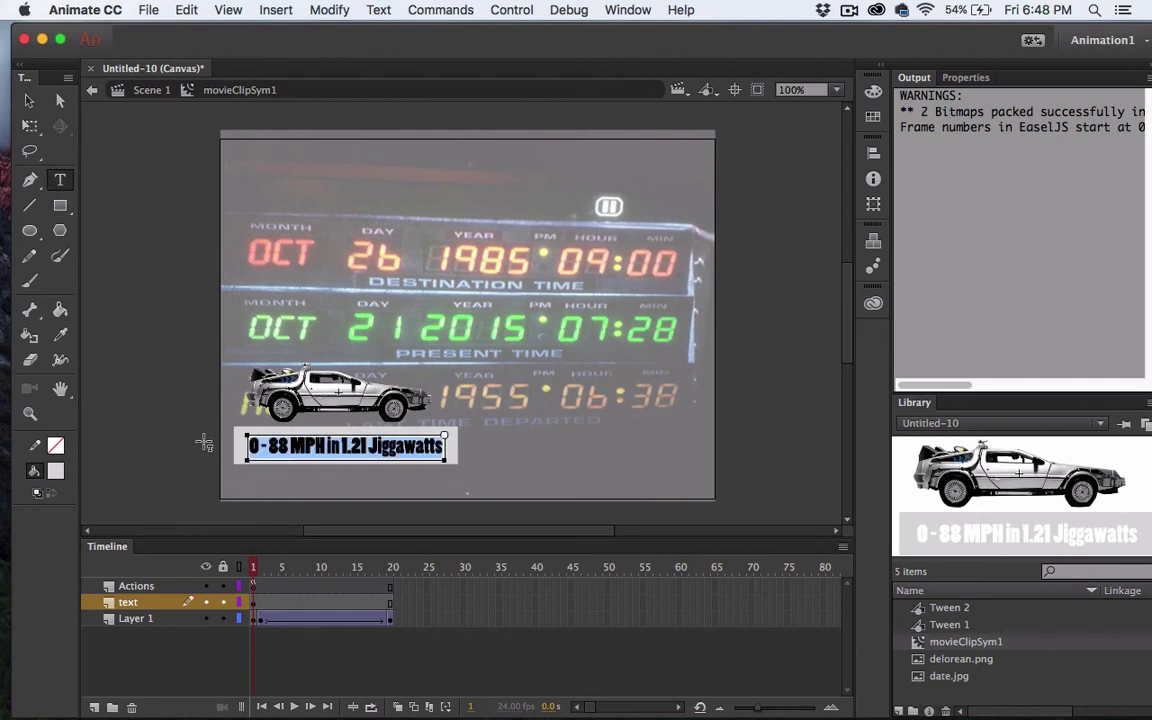
pyautogui.click(56, 445)
pyautogui.click(112, 153)
pyautogui.click(28, 104)
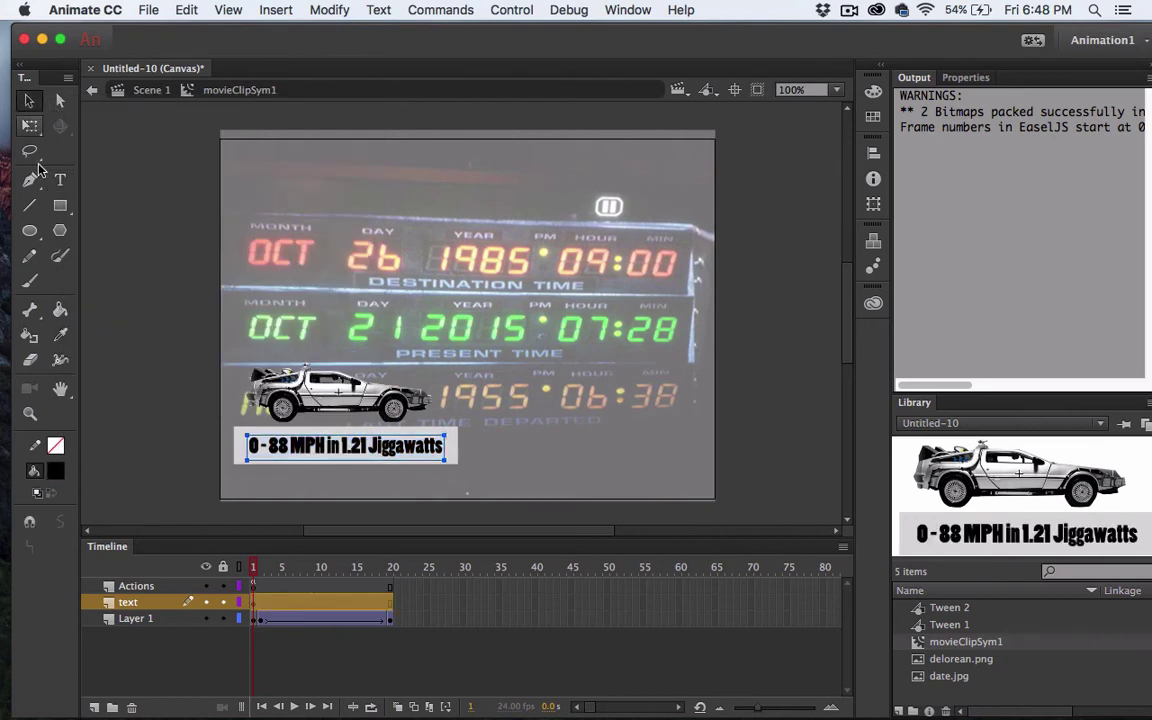
# - Convert the caption and its grey rectangle on the text layer into a Button symbol named ButtonSym1
pyautogui.click(118, 601)
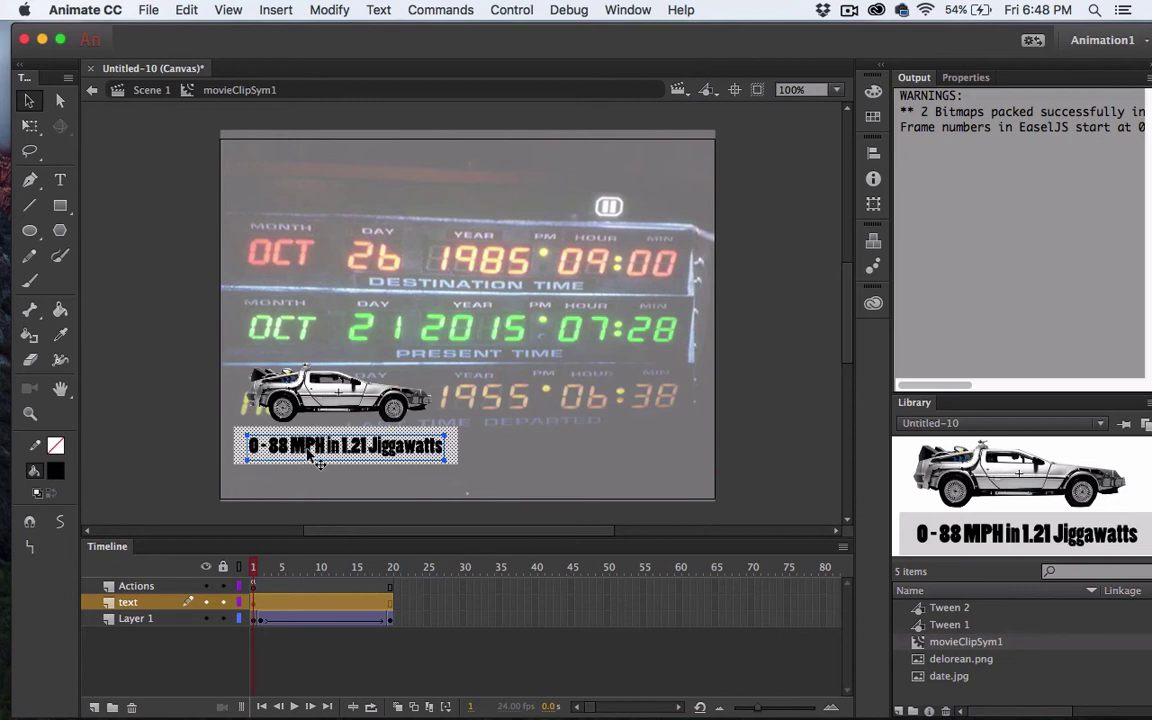
pyautogui.rightClick(252, 448)
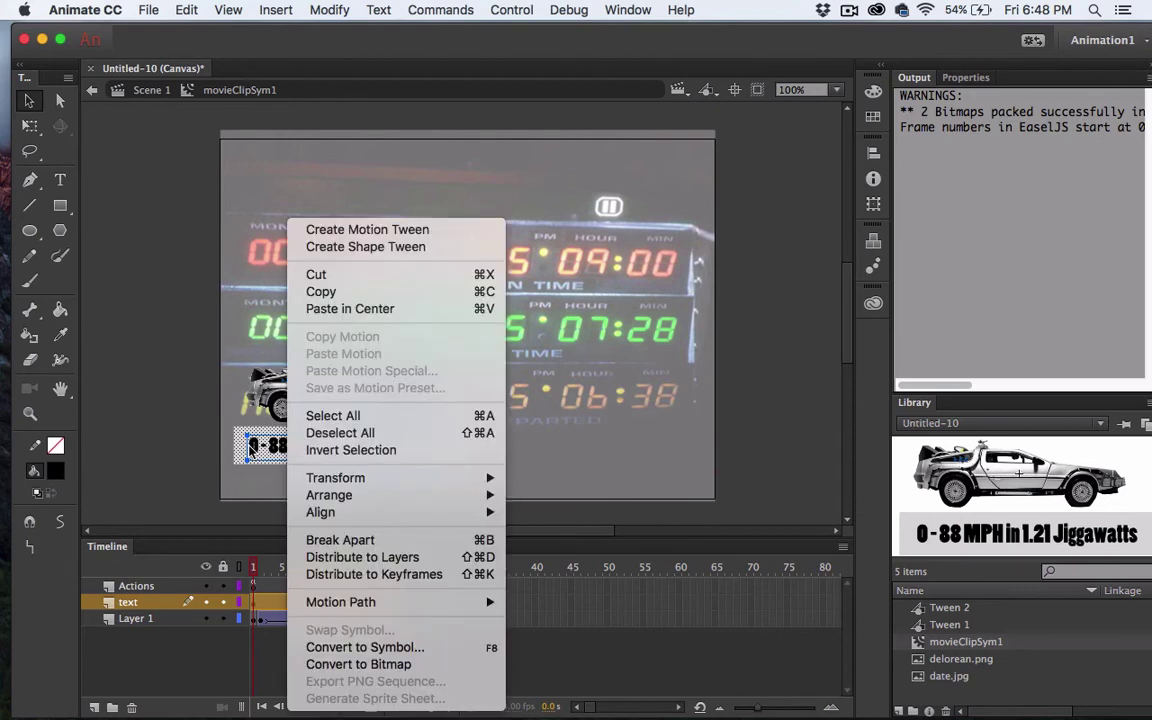
pyautogui.click(341, 648)
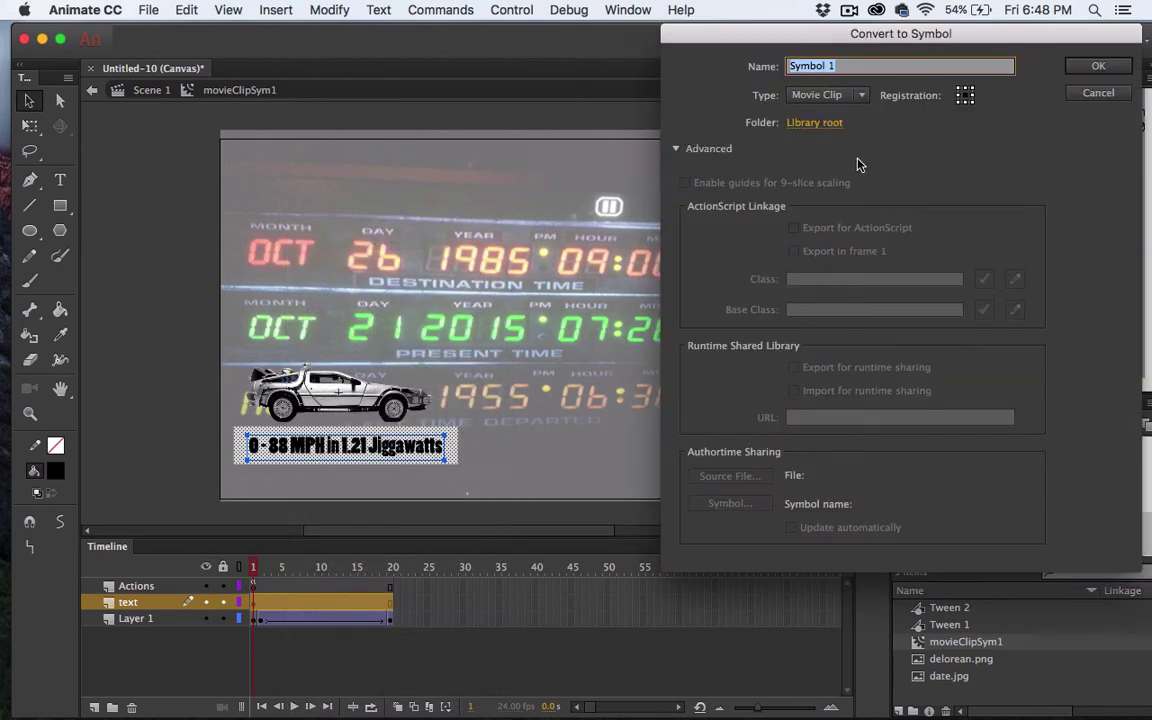
pyautogui.click(858, 97)
pyautogui.click(828, 131)
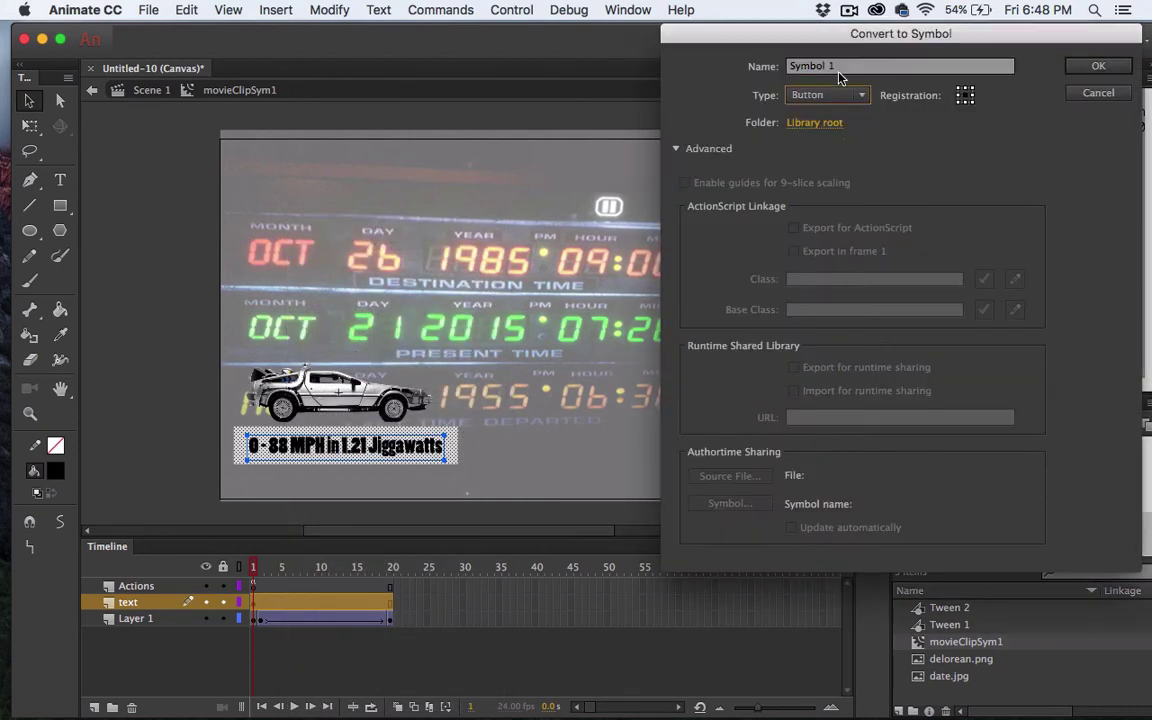
pyautogui.click(843, 68)
pyautogui.moveTo(843, 70); pyautogui.dragTo(777, 30)
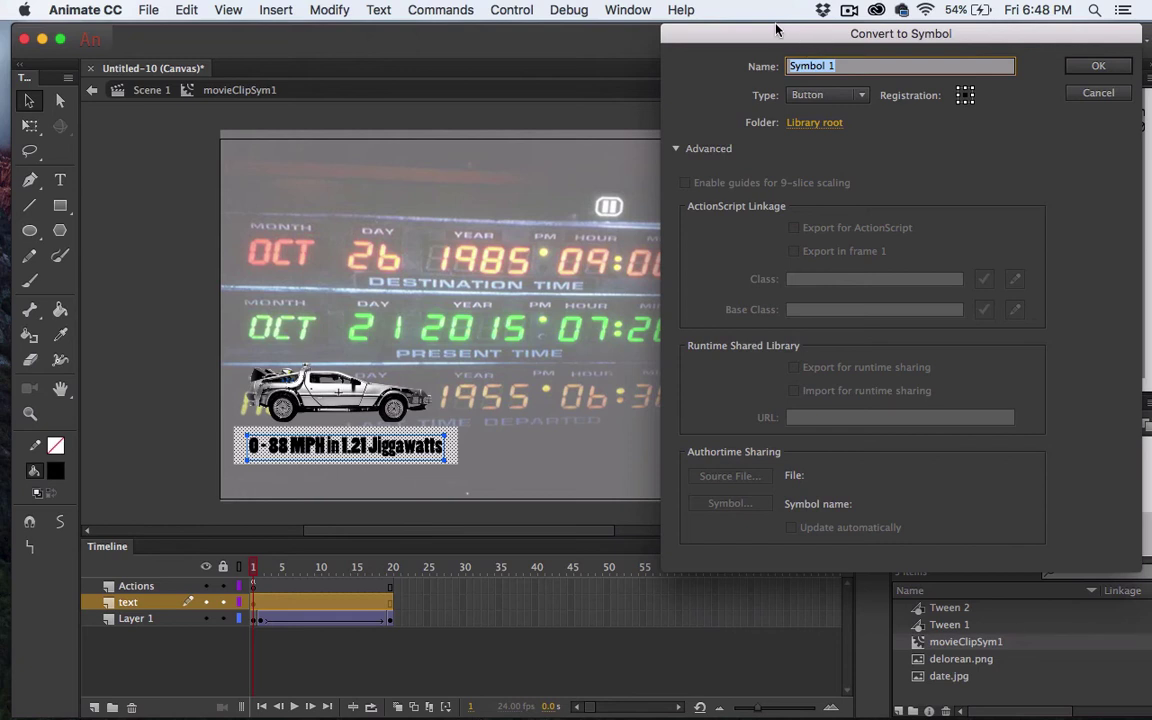
pyautogui.write('Button')
pyautogui.press('Return')
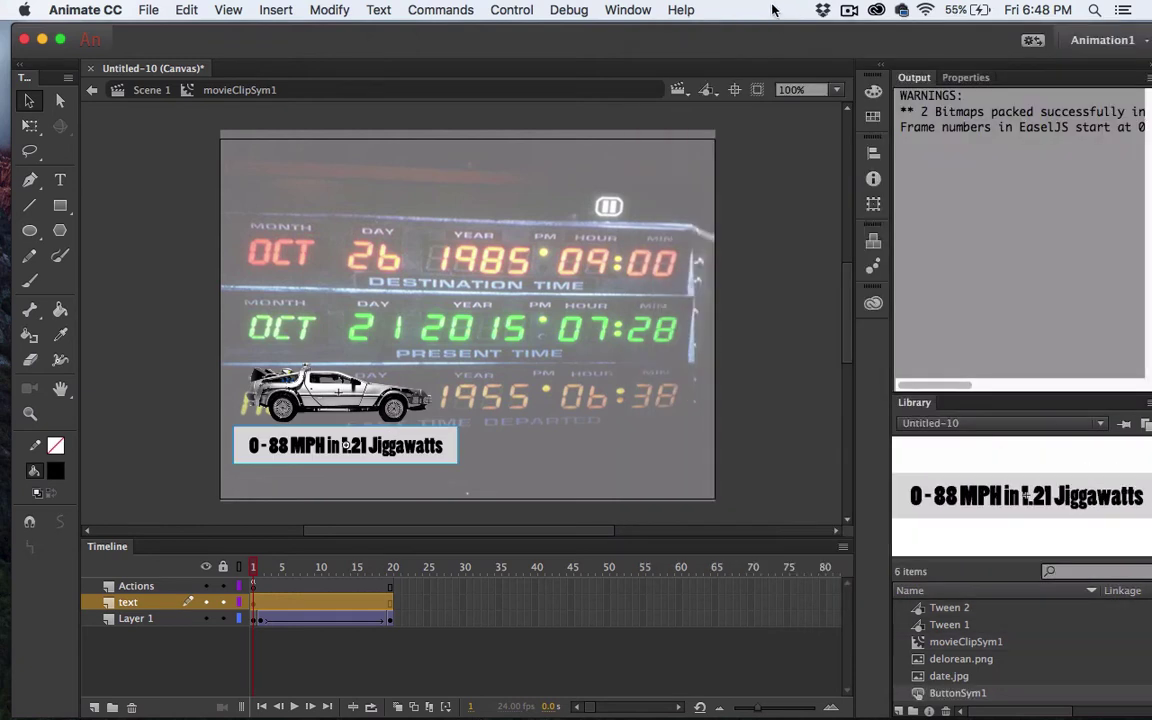
# - Give the caption button the instance name buttonInstance
pyautogui.click(966, 77)
pyautogui.click(1037, 101)
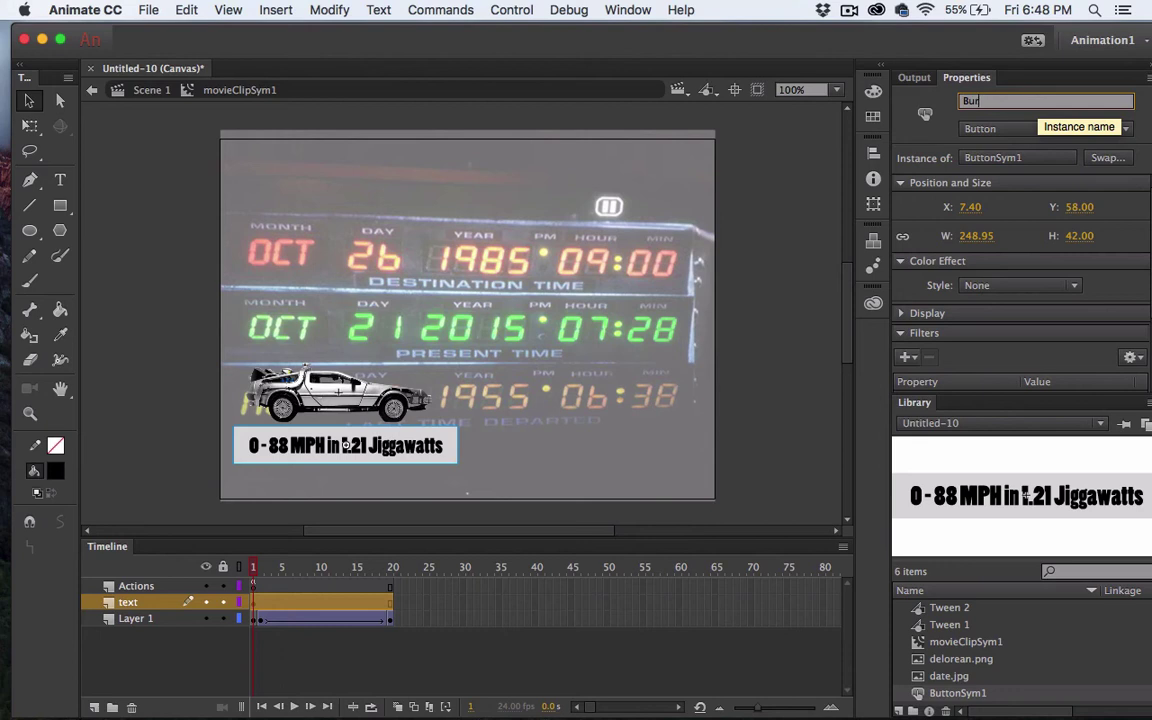
pyautogui.write('butto')
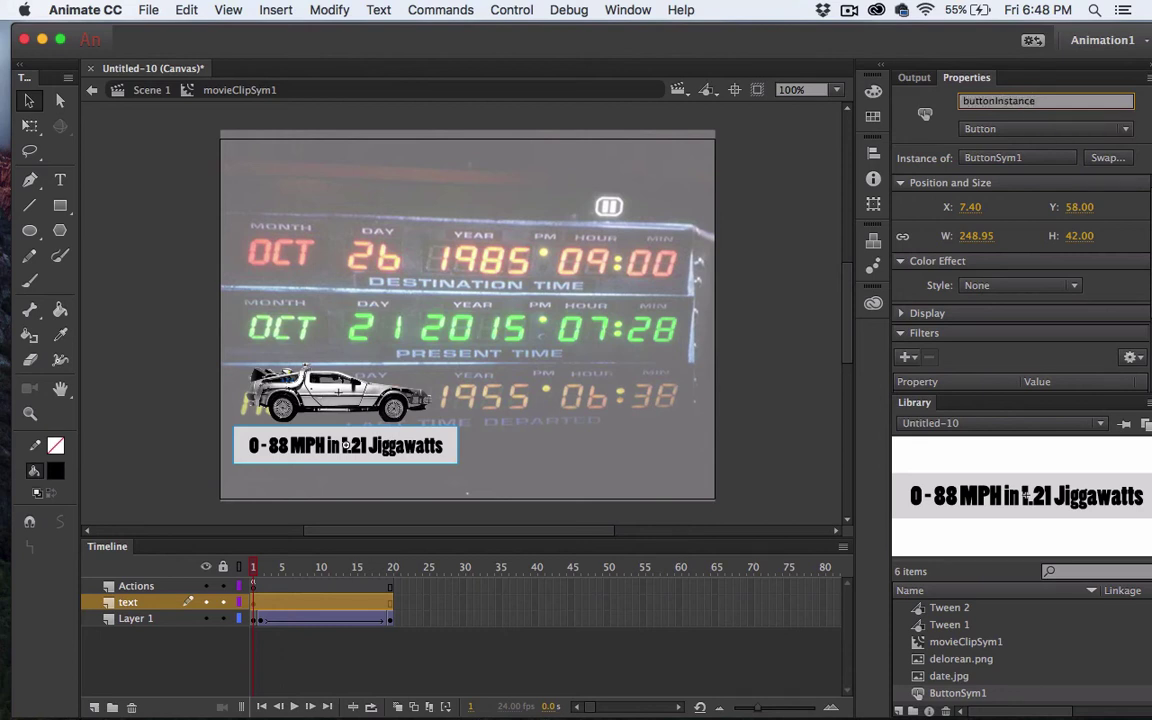
pyautogui.write('nInstance')
pyautogui.press('Return')
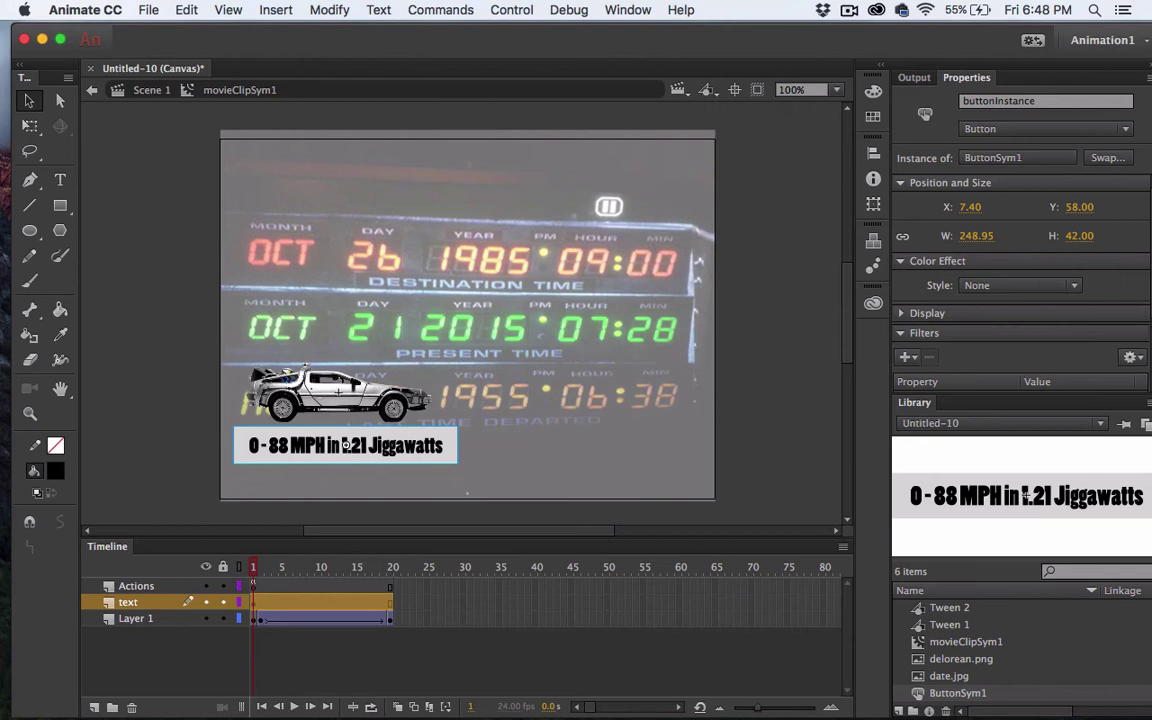
# - Open the caption button's own timeline and add a keyframe on Over and blank keyframes on Down and Hit
pyautogui.doubleClick(298, 447)
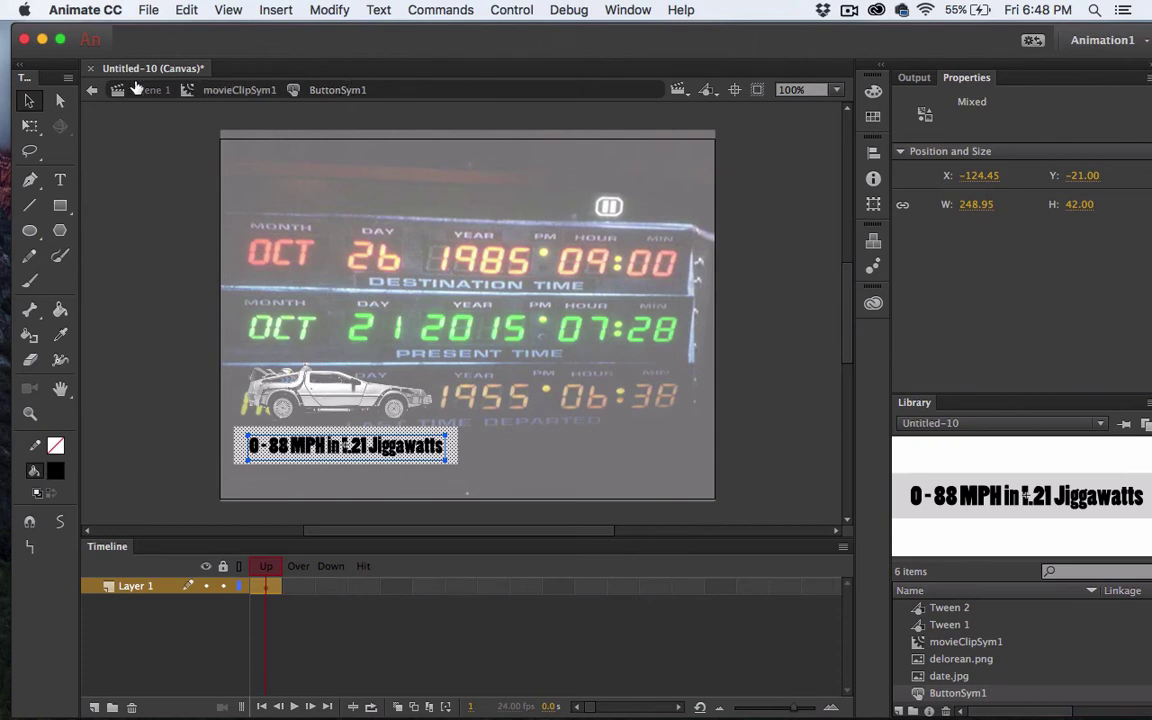
pyautogui.click(275, 663)
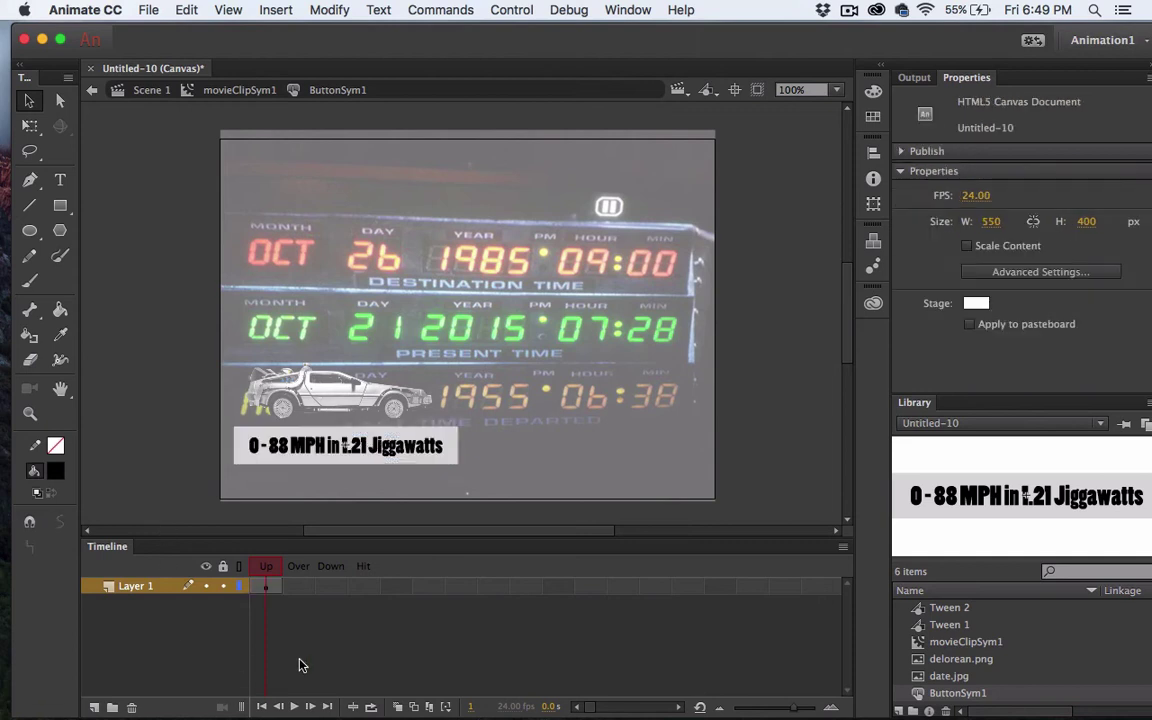
pyautogui.rightClick(298, 587)
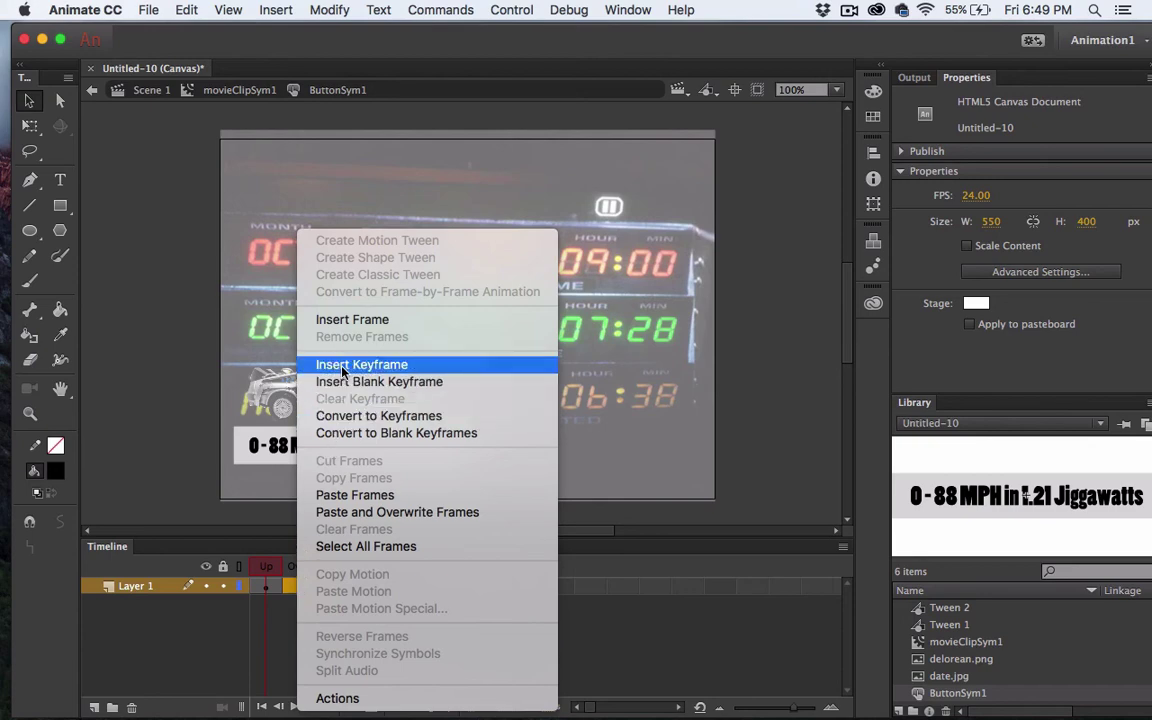
pyautogui.click(343, 366)
pyautogui.click(327, 590)
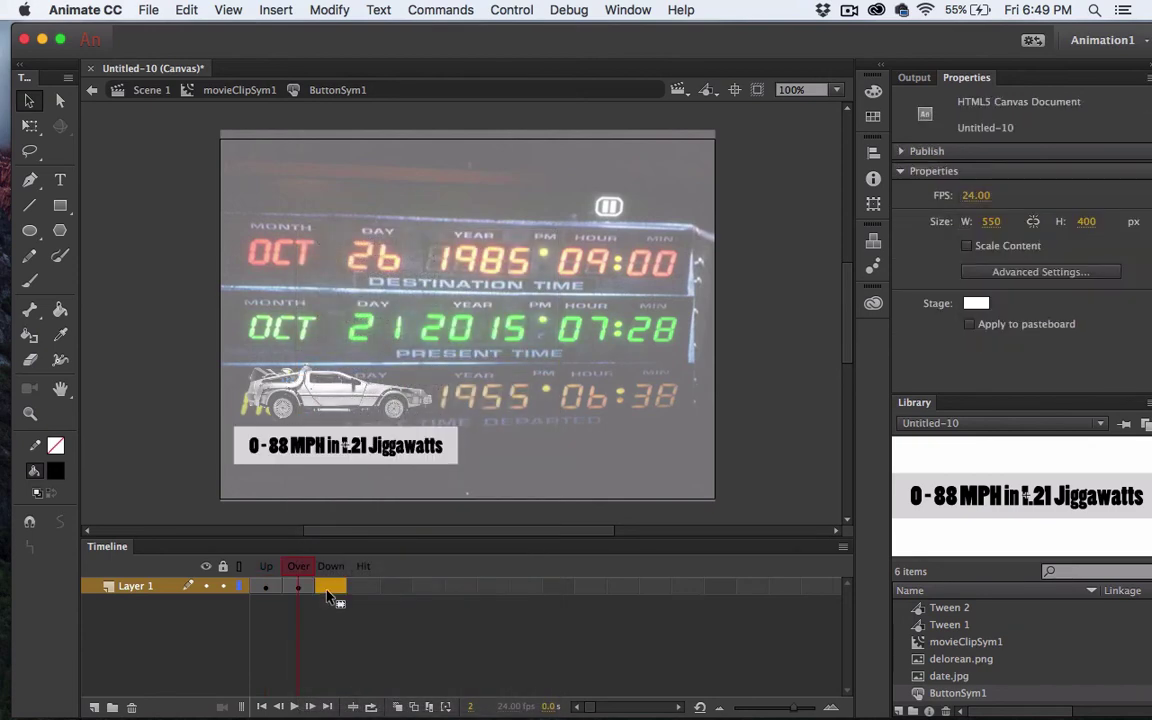
pyautogui.rightClick(327, 590)
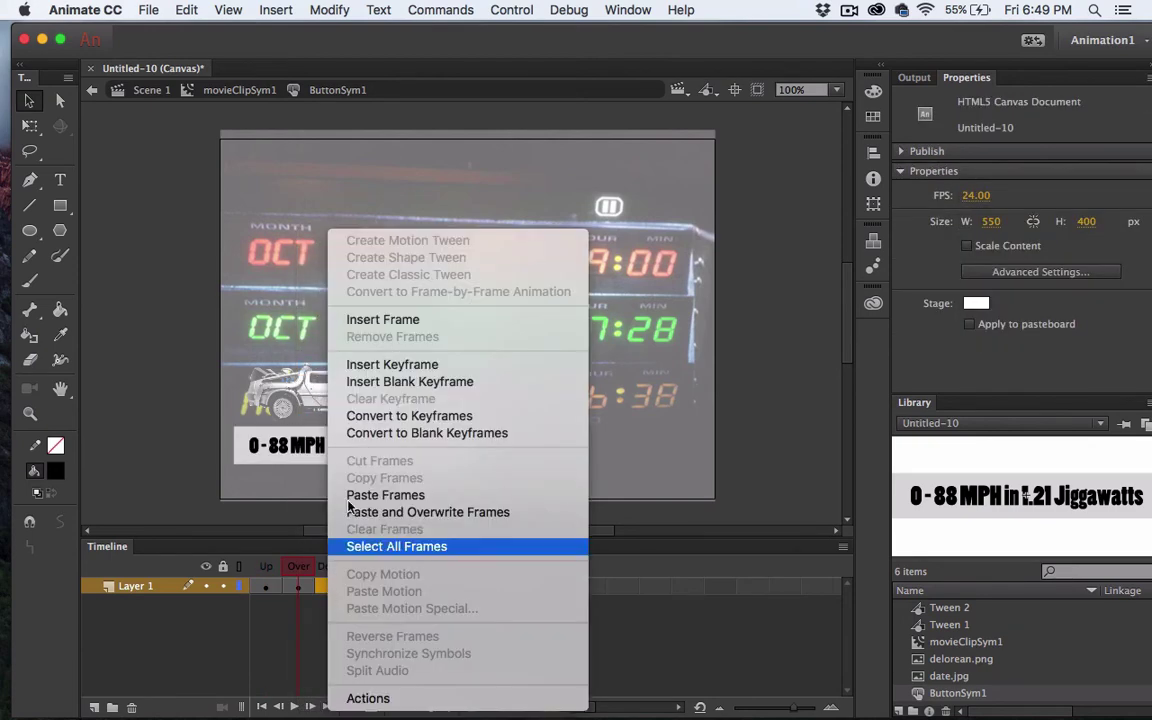
pyautogui.click(345, 381)
pyautogui.click(362, 590)
pyautogui.rightClick(362, 590)
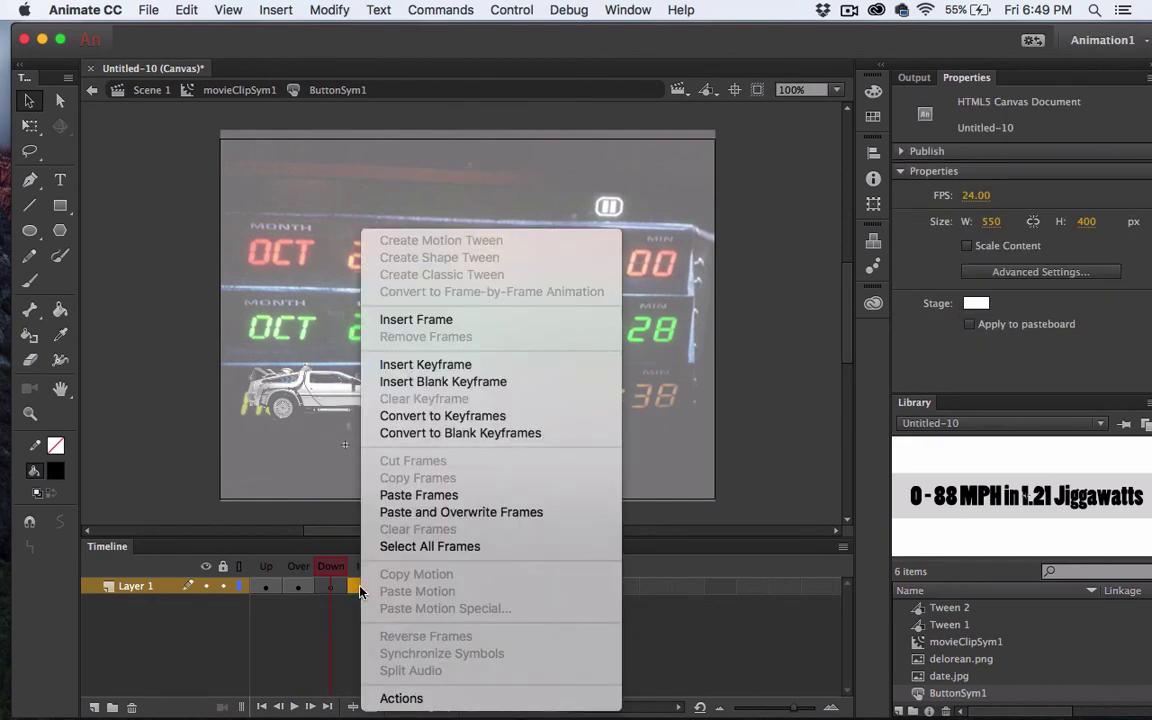
pyautogui.click(408, 386)
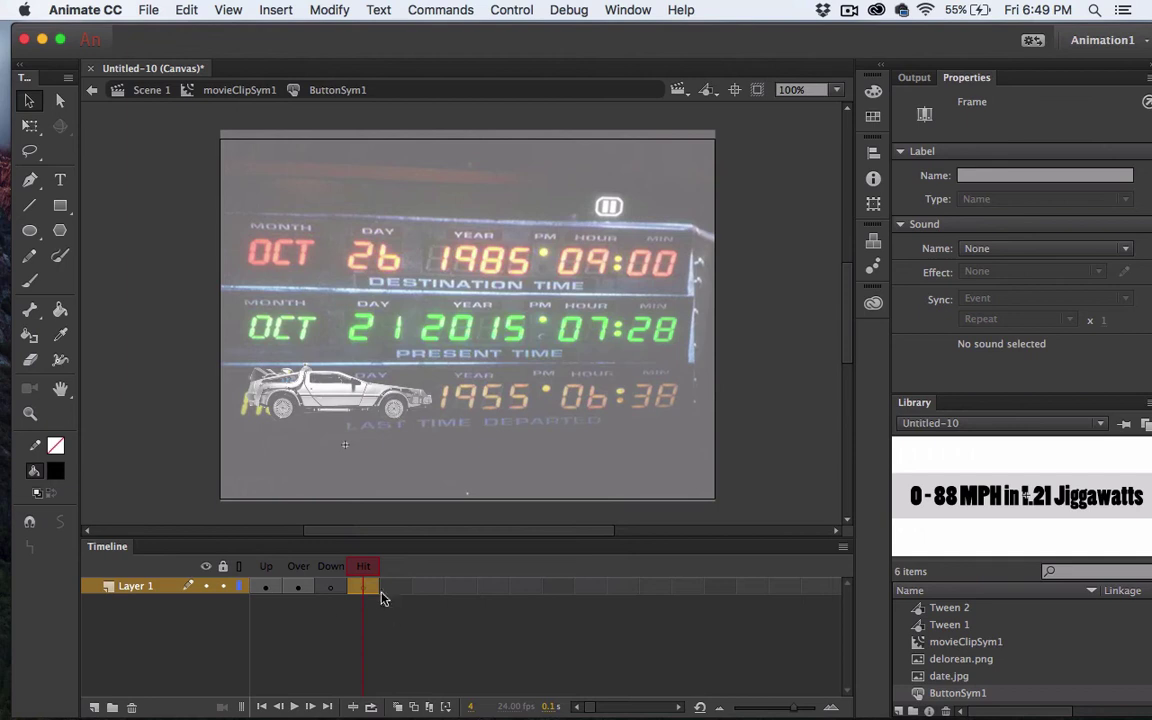
# - Empty the button's Up state and reinsert the keyframe on its Hit state, then check the states
pyautogui.moveTo(365, 587); pyautogui.dragTo(366, 632)
pyautogui.click(264, 586)
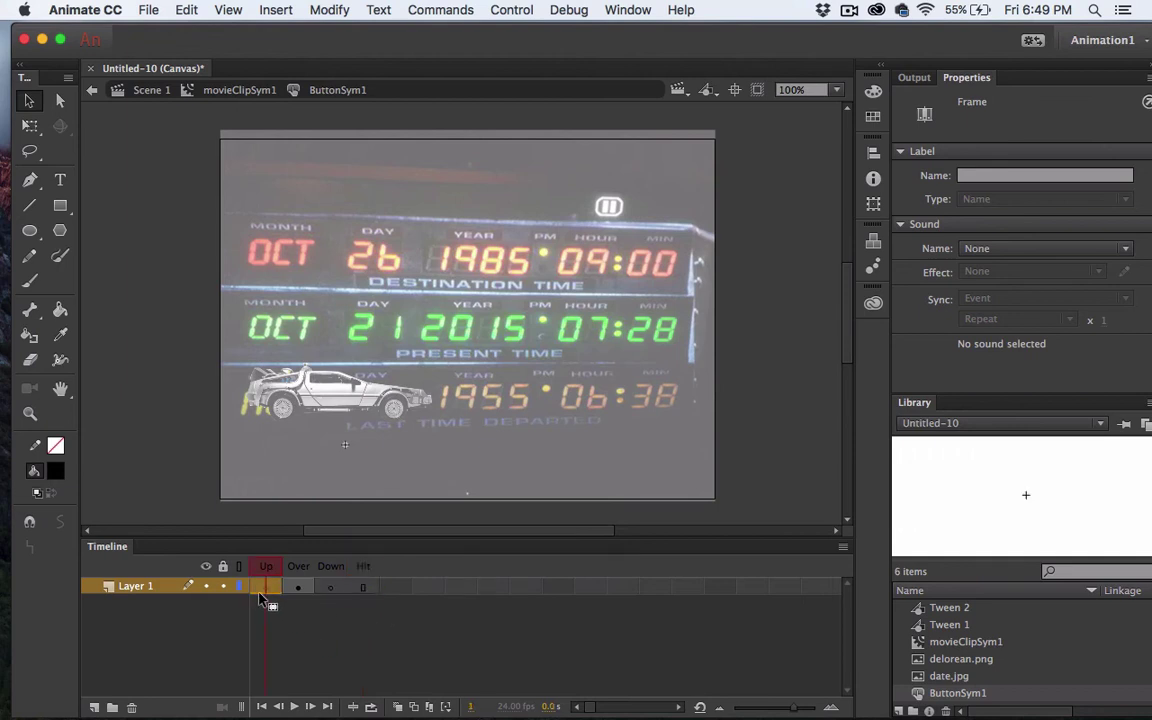
pyautogui.moveTo(262, 567); pyautogui.dragTo(376, 560)
pyautogui.rightClick(366, 587)
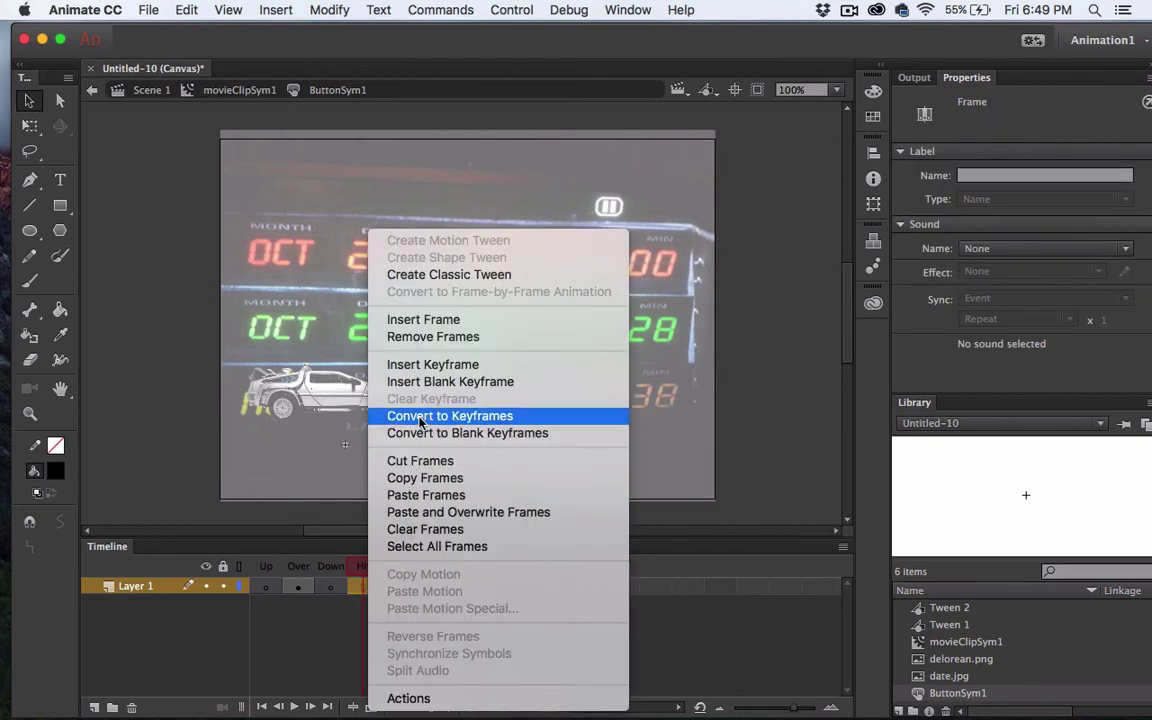
pyautogui.click(422, 366)
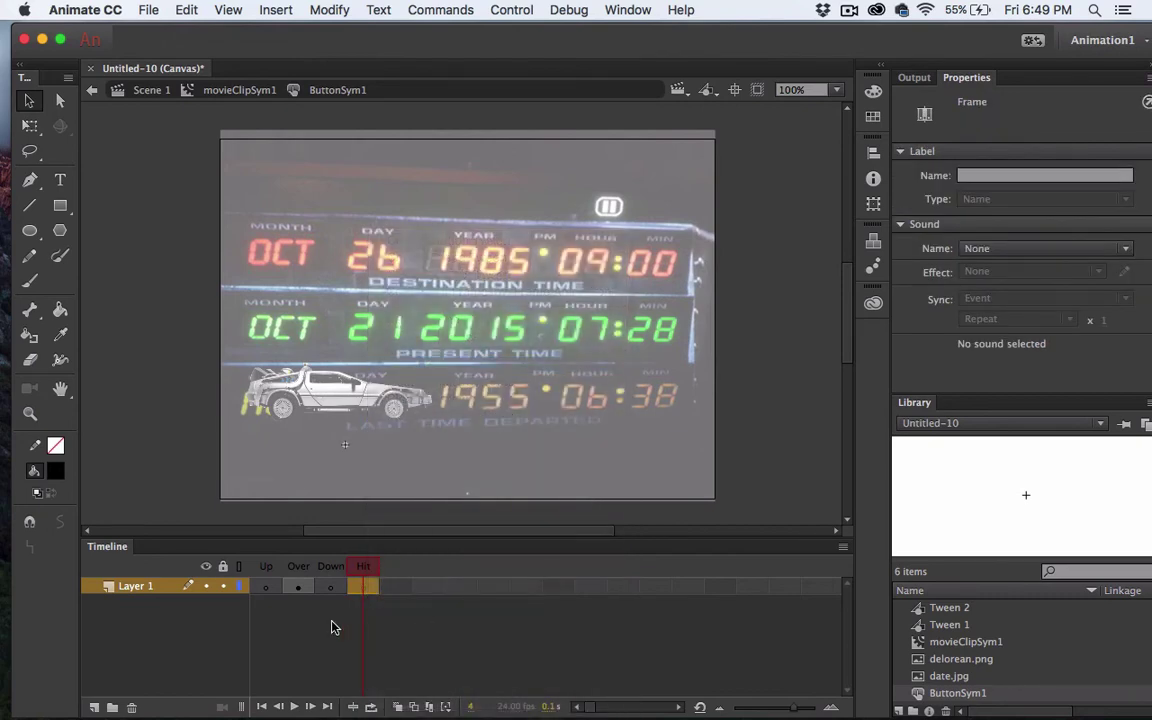
pyautogui.moveTo(362, 566); pyautogui.dragTo(244, 556)
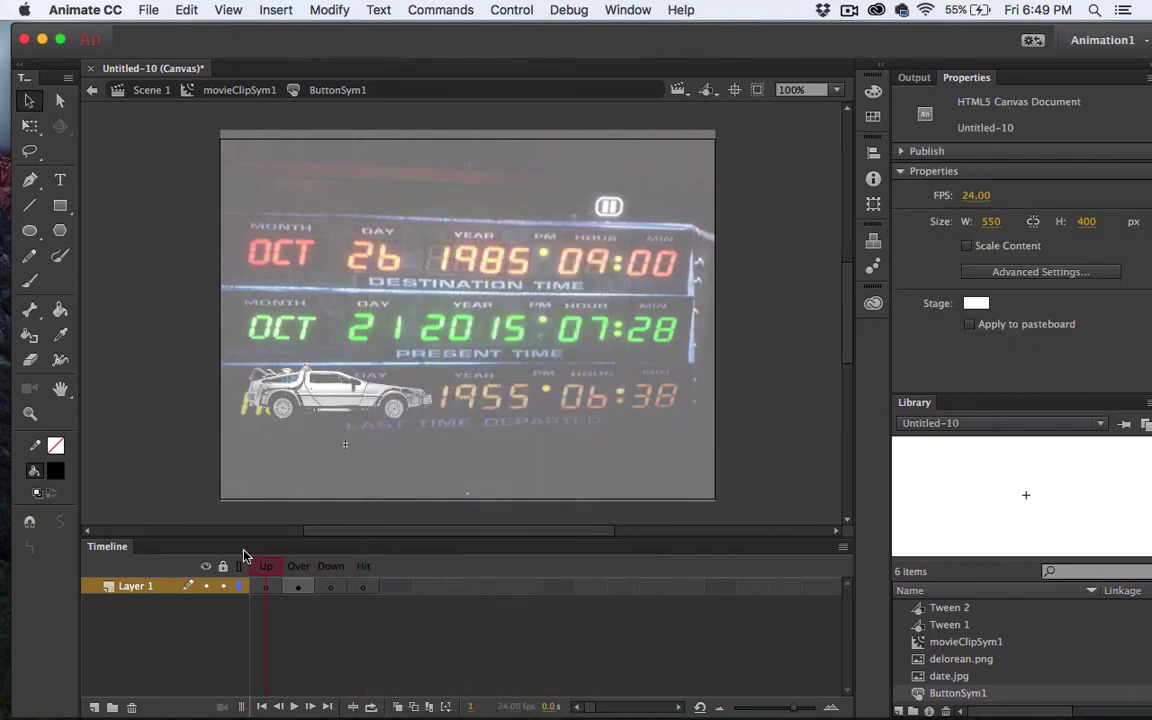
pyautogui.click(290, 571)
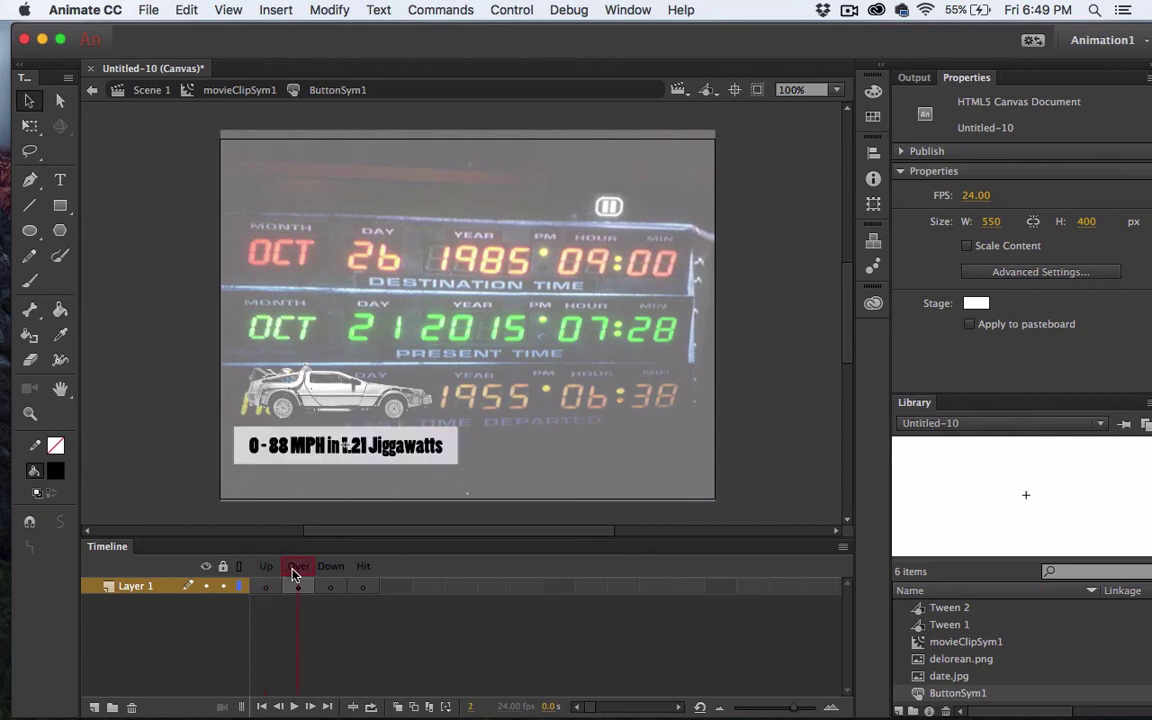
pyautogui.click(321, 574)
# - Draw a black oval about 205 by 54 px over the car in the Hit state and return to movieClipSym1
pyautogui.click(363, 586)
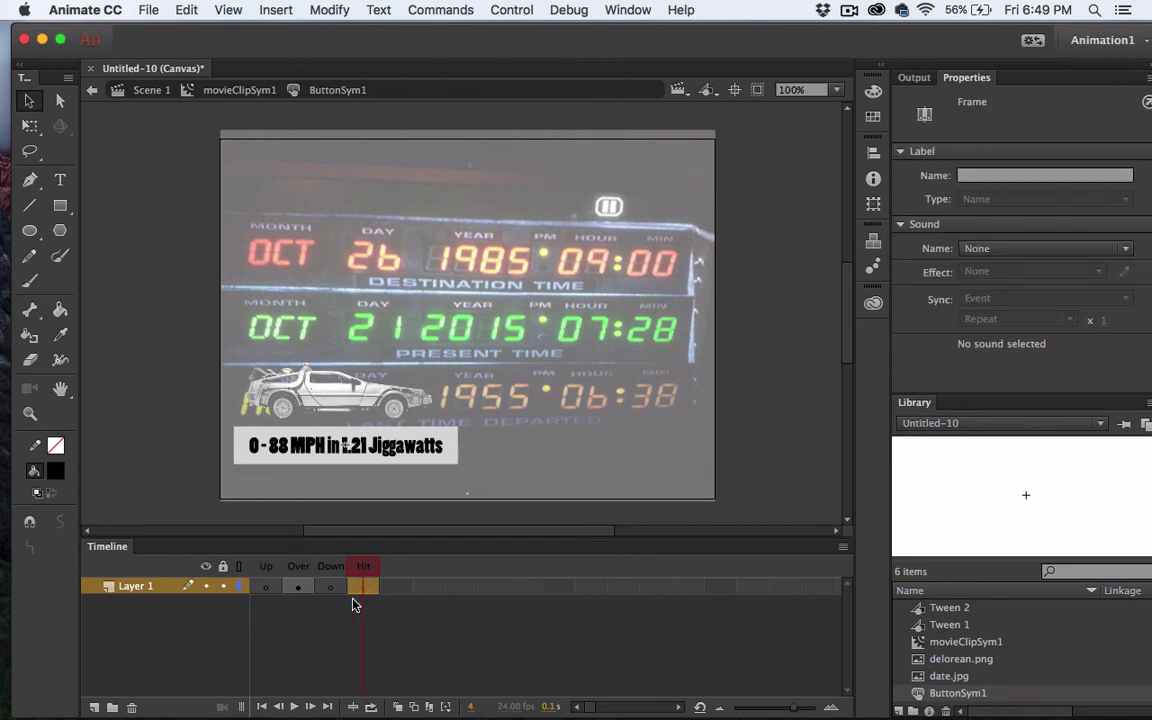
pyautogui.click(29, 230)
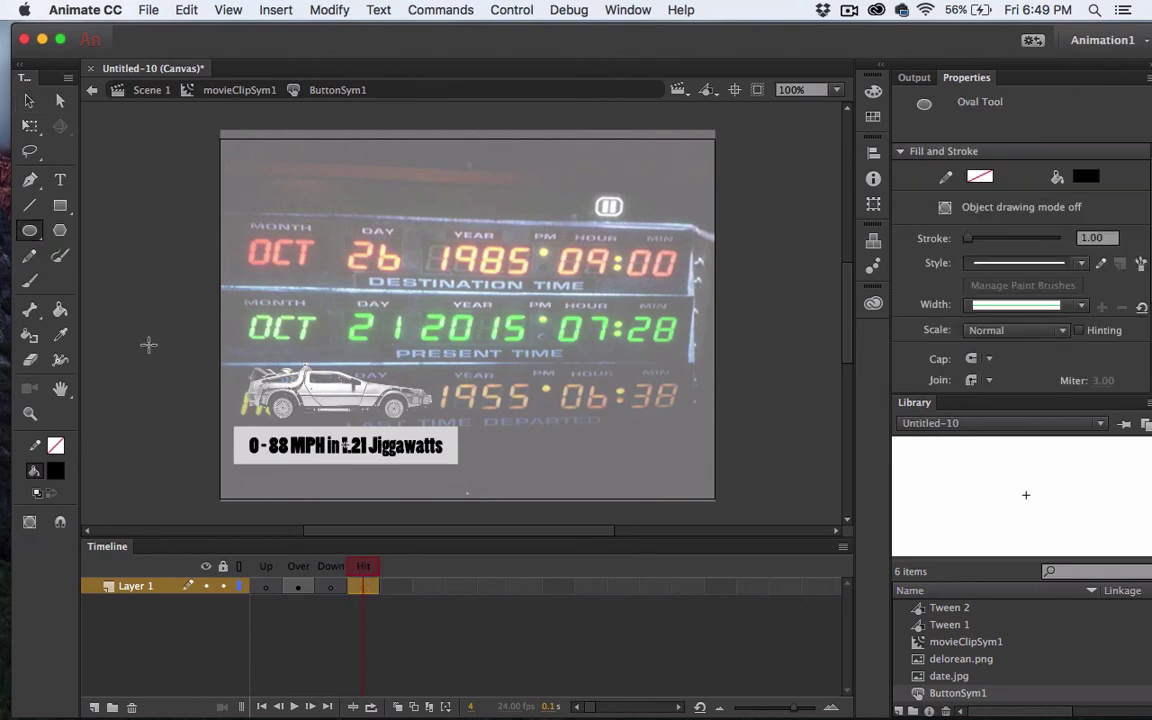
pyautogui.moveTo(248, 372)
pyautogui.mouseDown()
pyautogui.moveTo(400, 398)
pyautogui.moveTo(432, 421)
pyautogui.mouseUp()
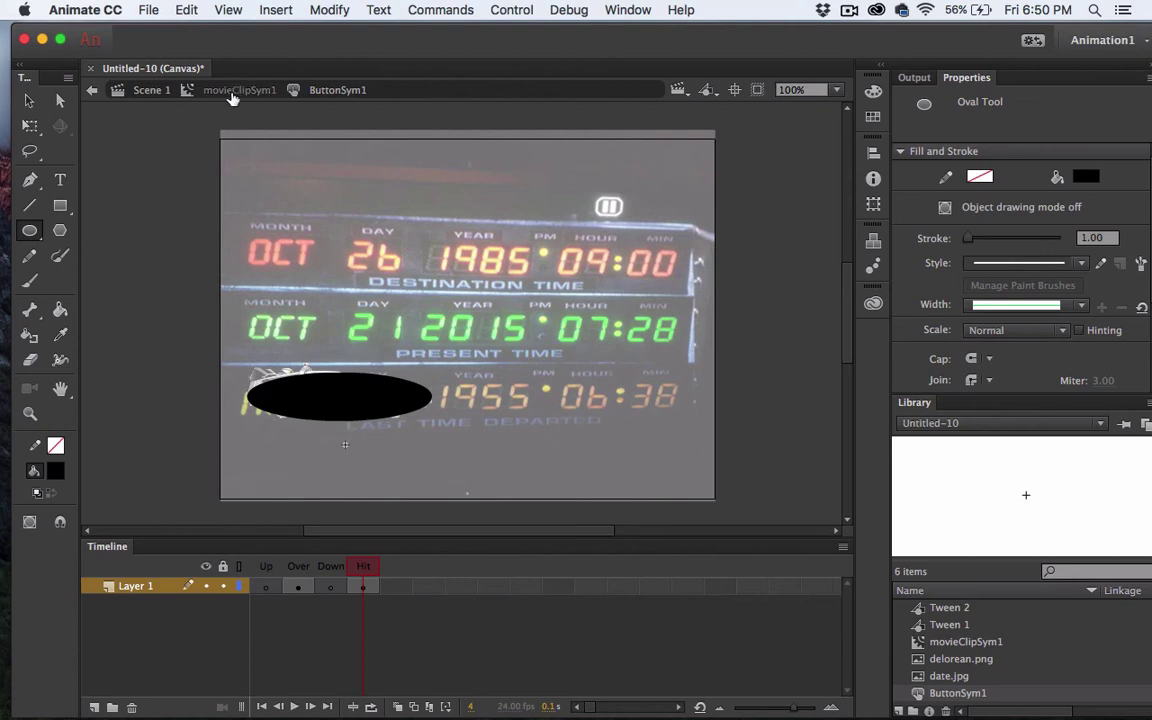
pyautogui.click(230, 91)
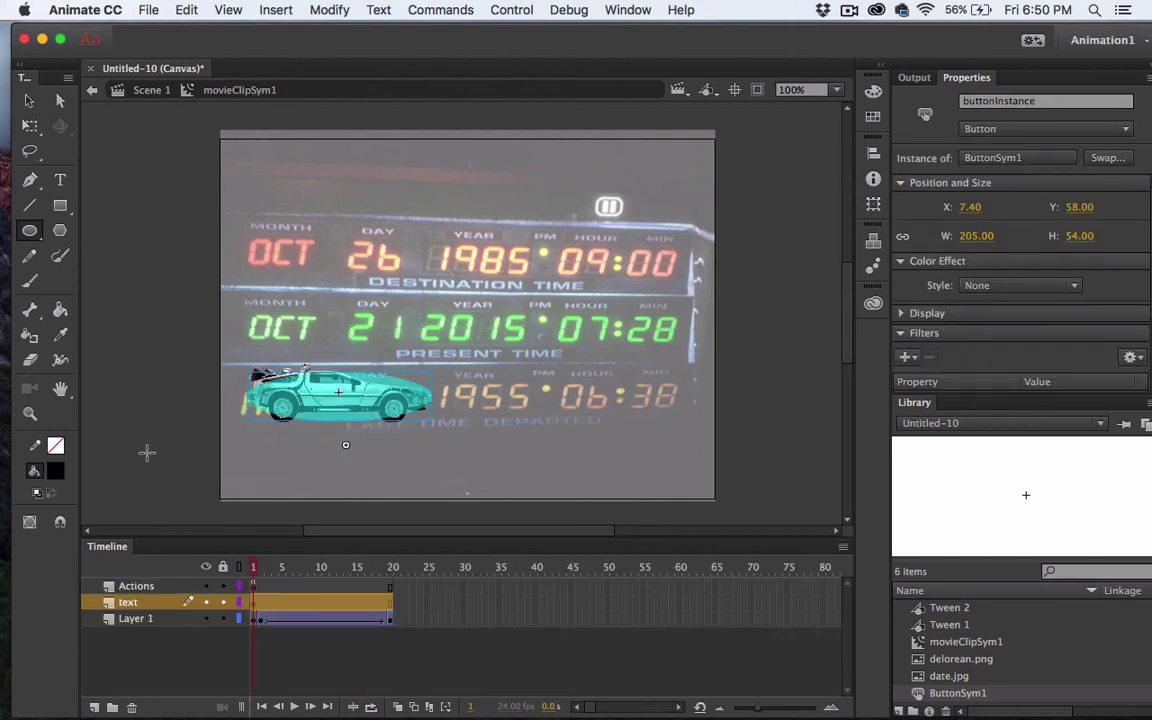
# - Test the movie in the browser, check the rollover on the car, and close the preview
pyautogui.click(513, 10)
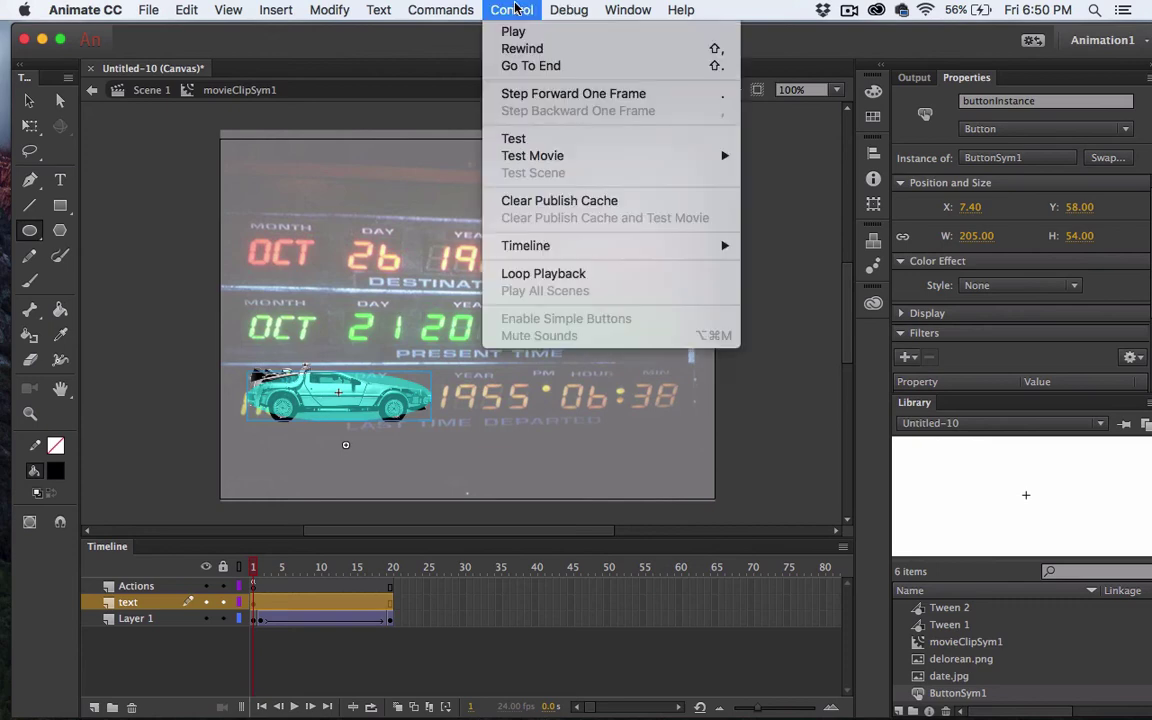
pyautogui.click(503, 136)
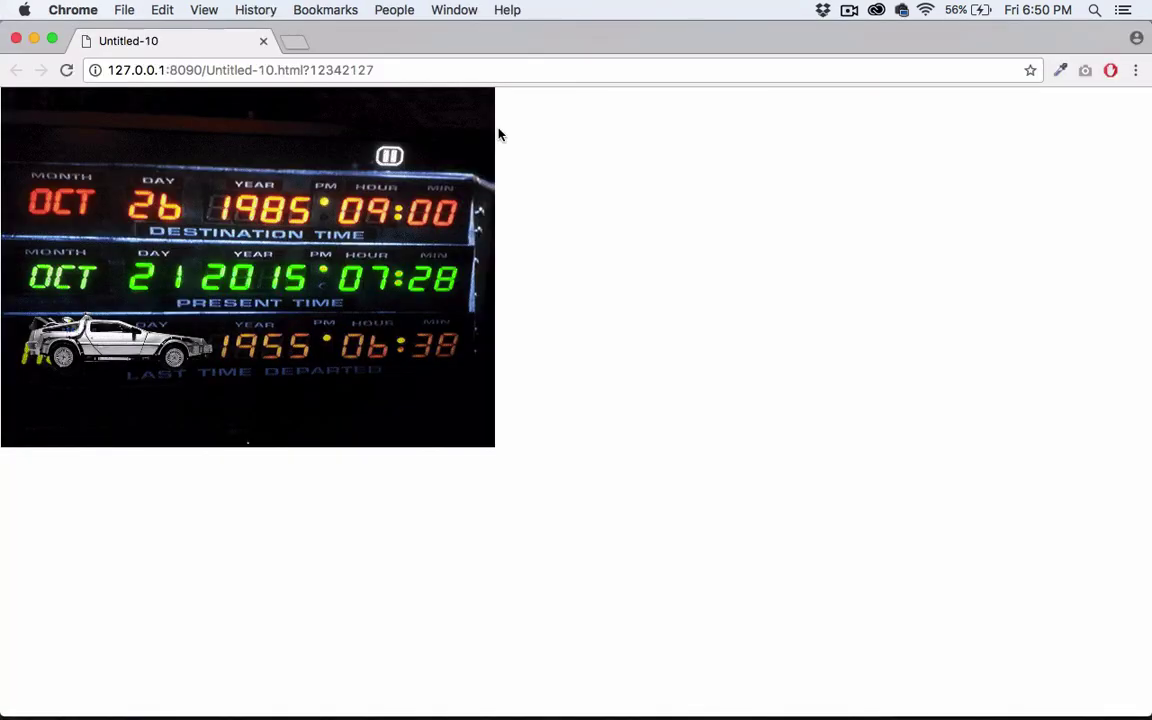
pyautogui.moveTo(99, 344)
pyautogui.moveTo(345, 42); pyautogui.dragTo(486, 42)
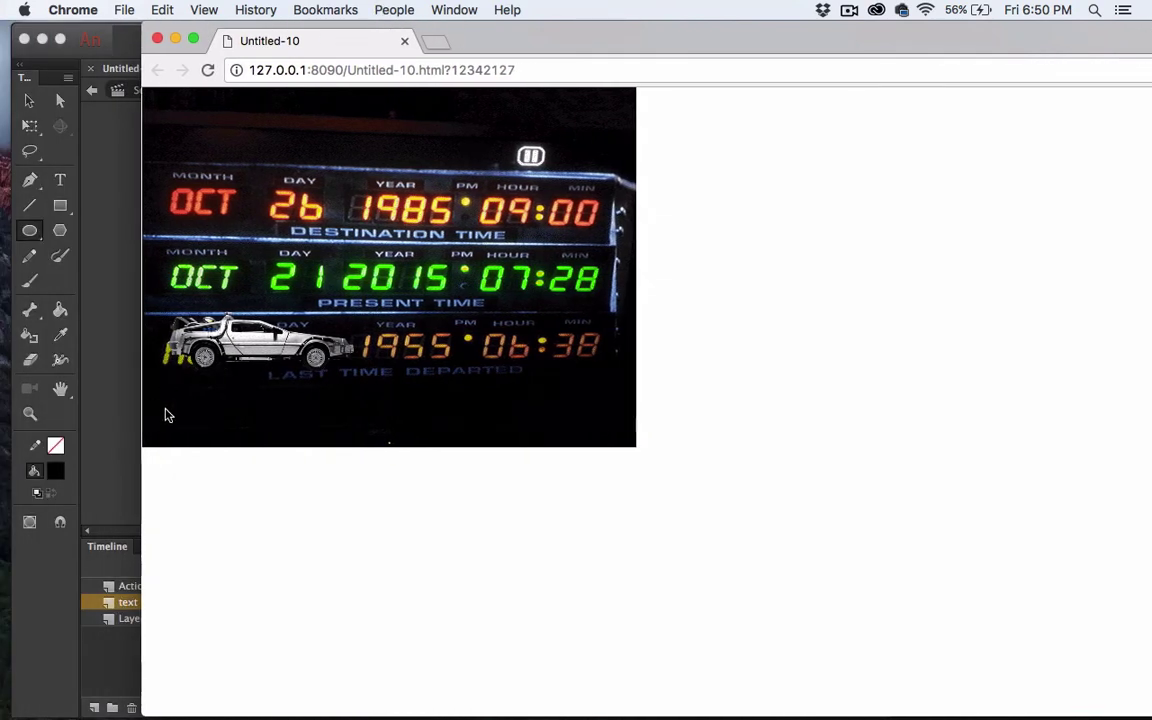
pyautogui.moveTo(500, 42); pyautogui.dragTo(454, 42)
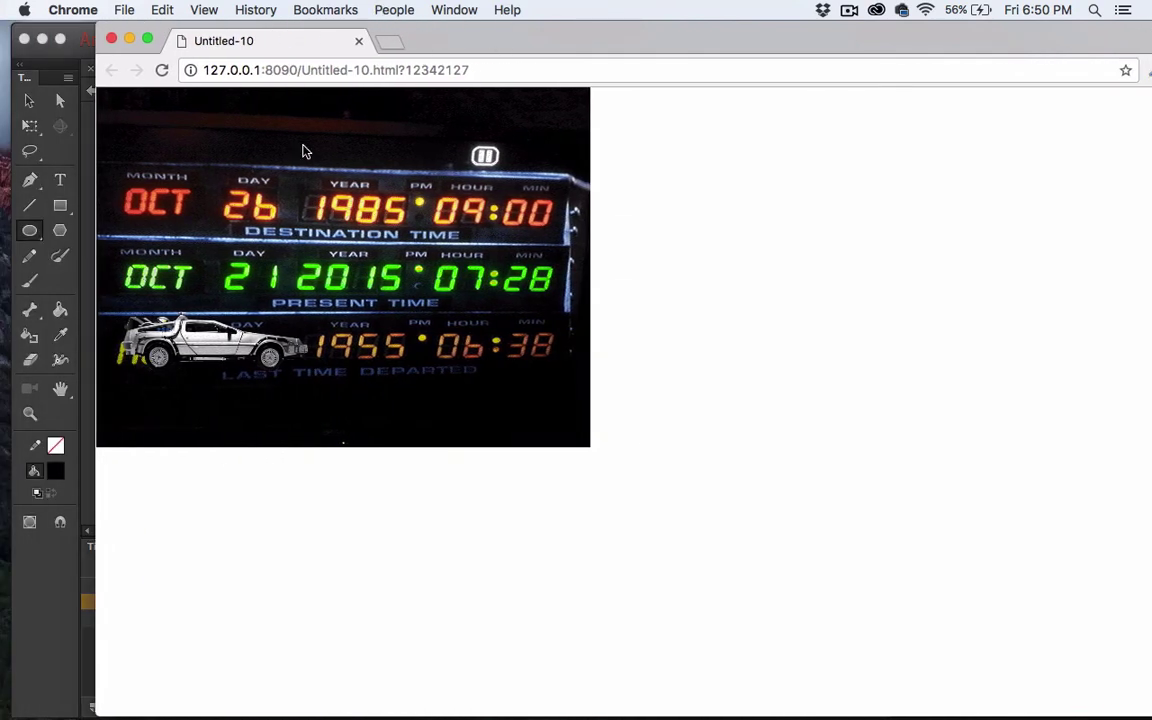
pyautogui.moveTo(172, 312)
pyautogui.click(112, 40)
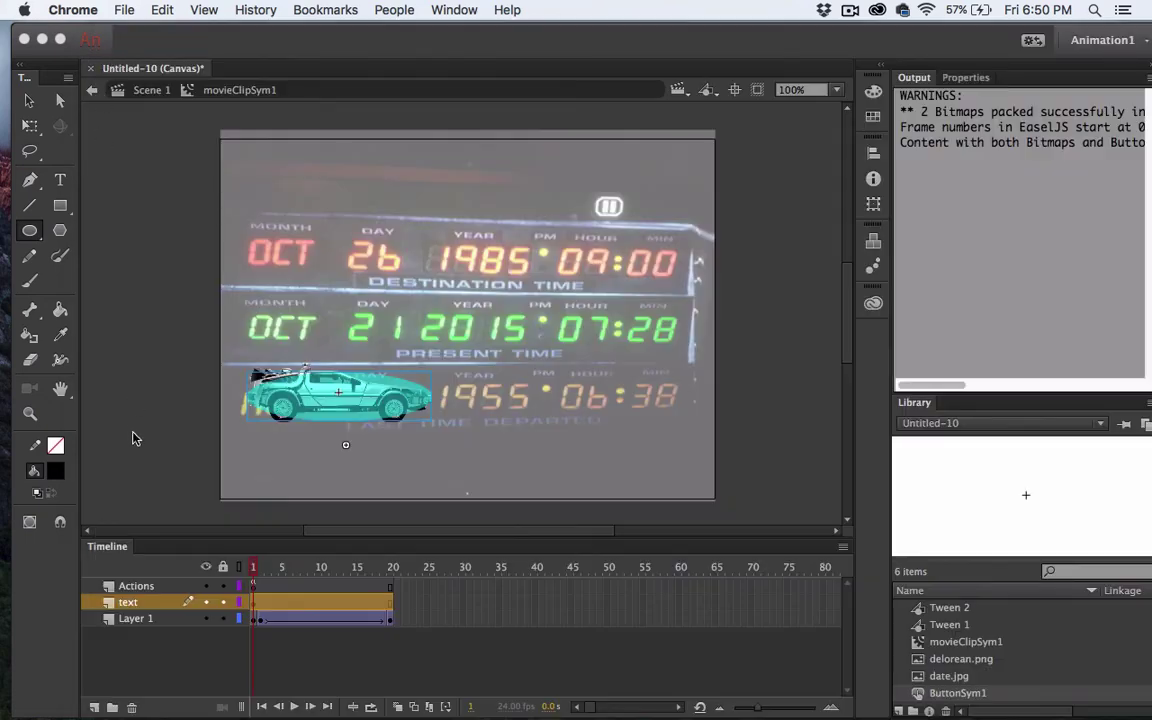
# - Insert a blank keyframe at frame 2 of the text layer and return to frame 1 with the Selection tool
pyautogui.click(254, 568)
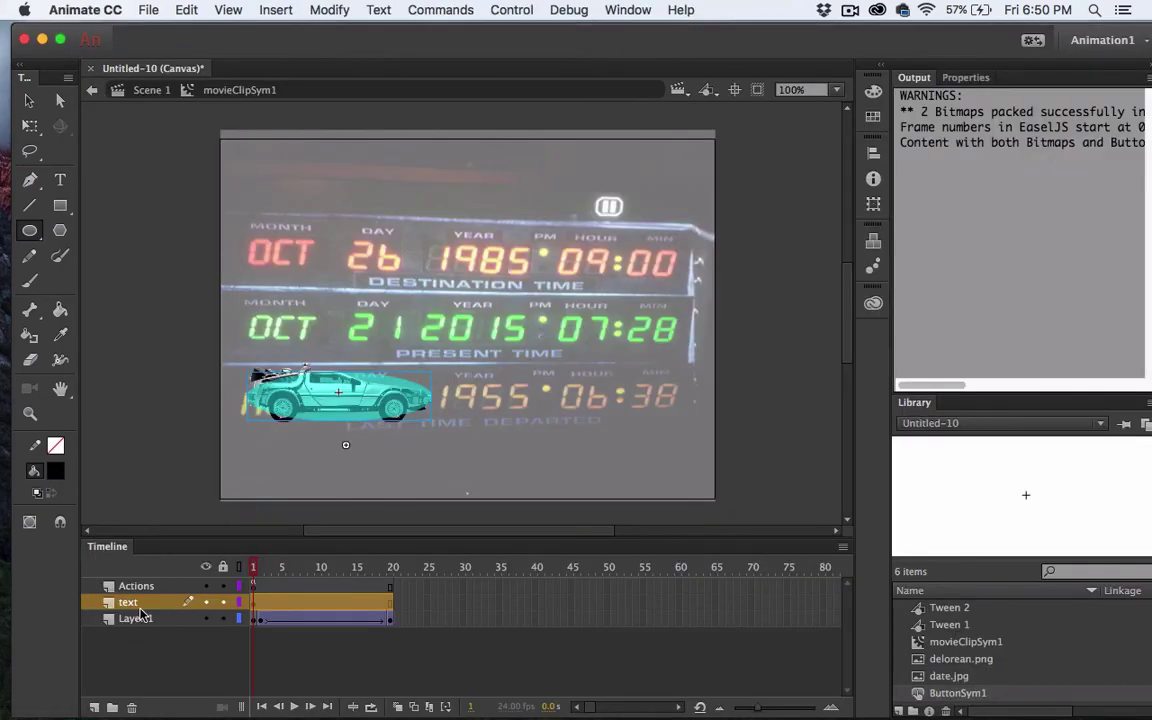
pyautogui.click(270, 636)
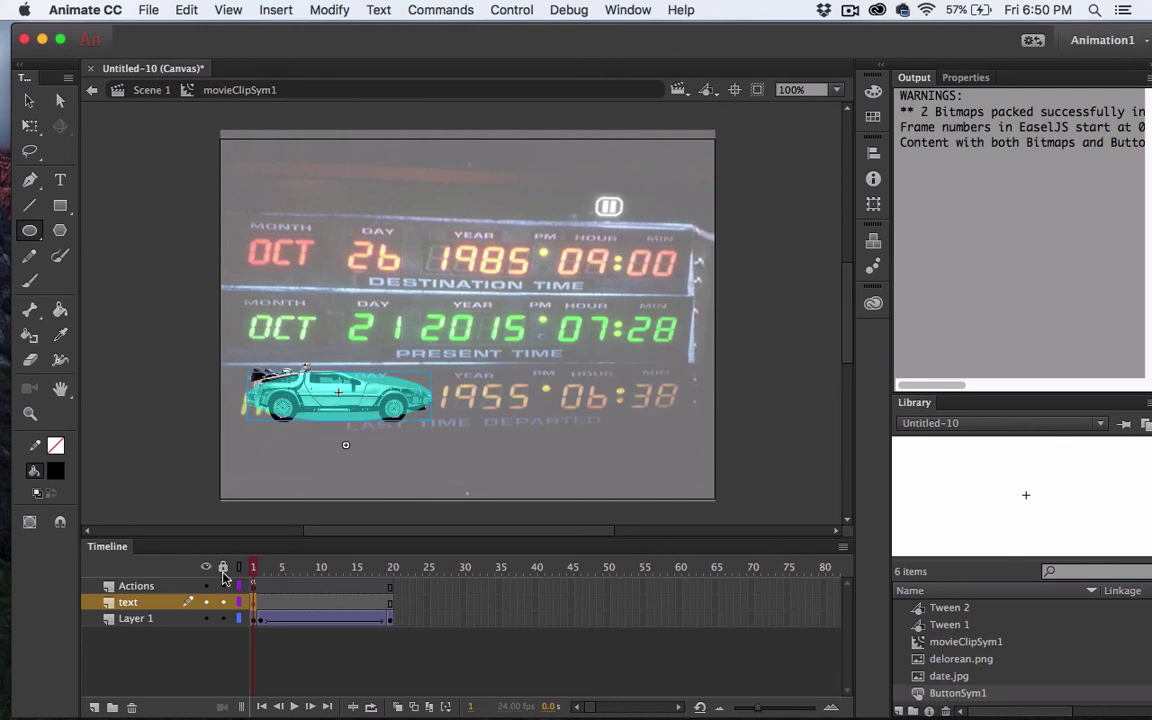
pyautogui.click(259, 603)
pyautogui.rightClick(261, 602)
pyautogui.click(300, 381)
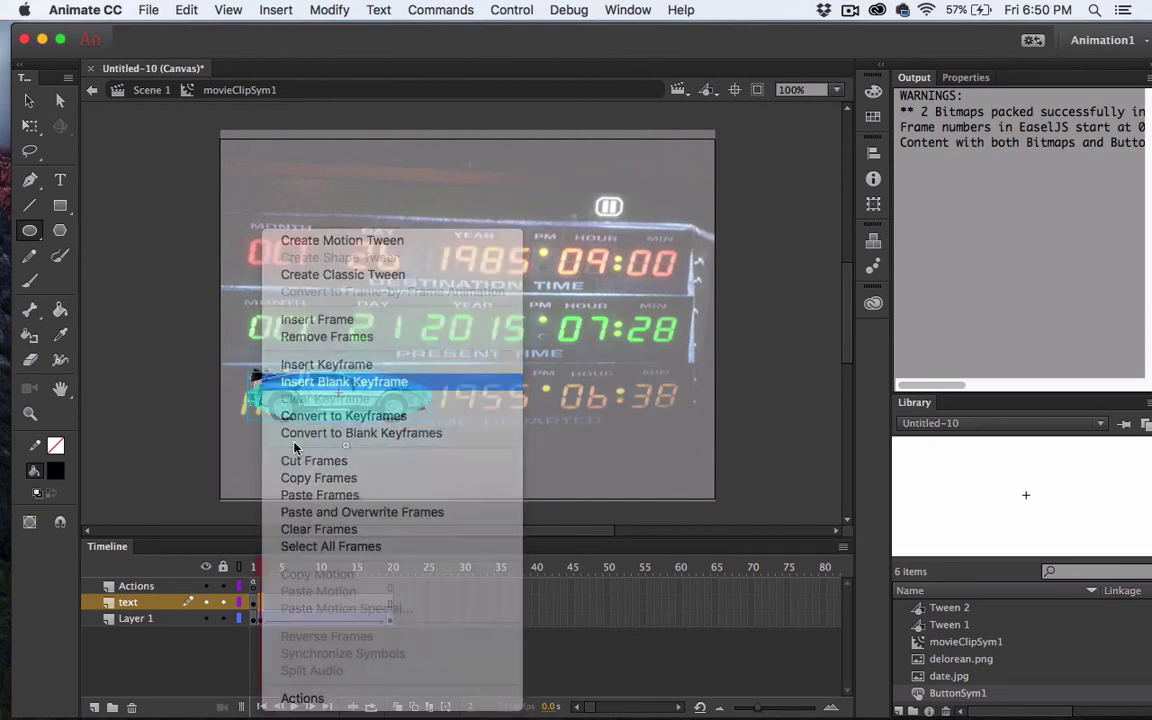
pyautogui.click(254, 567)
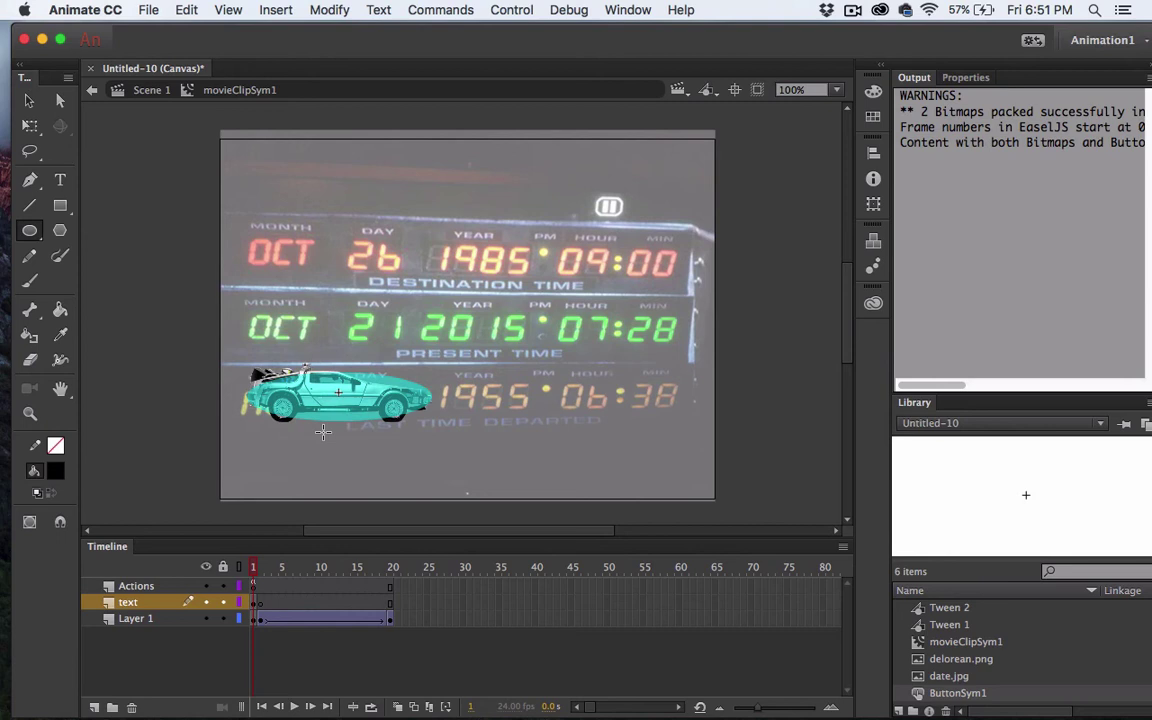
pyautogui.press('v')
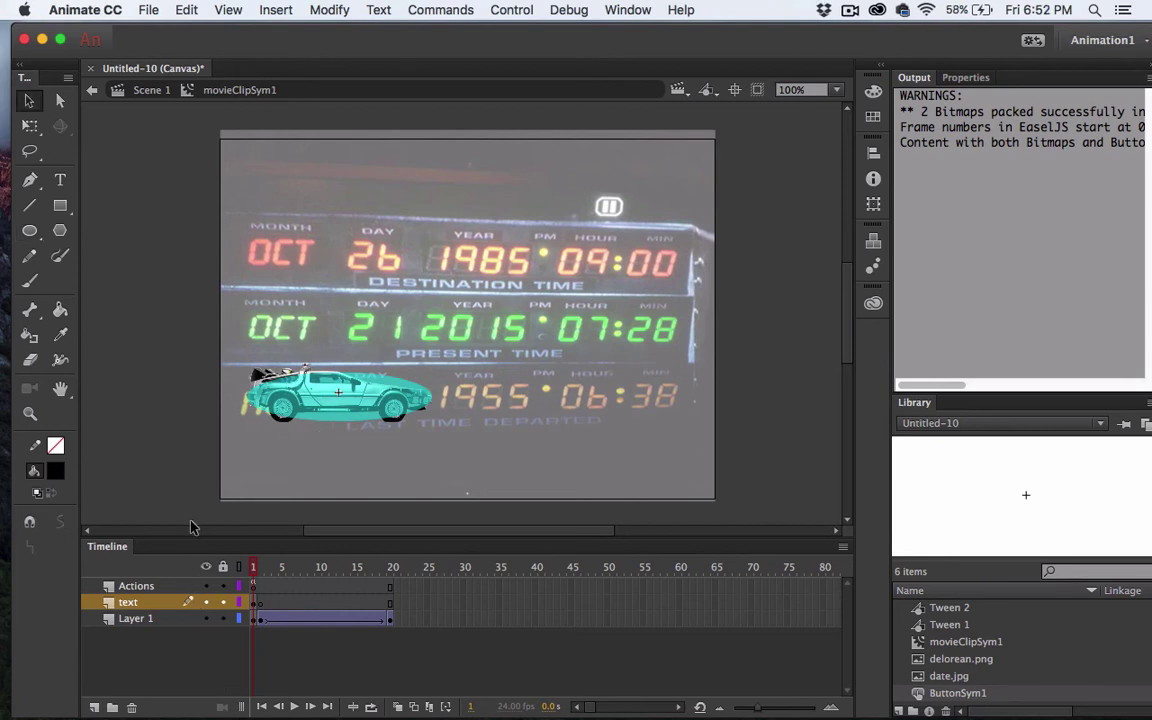
# - Add the HTML5 Canvas "Click to Go to Frame and Play" code snippet to the invisible button over the car on frame 1
pyautogui.click(627, 10)
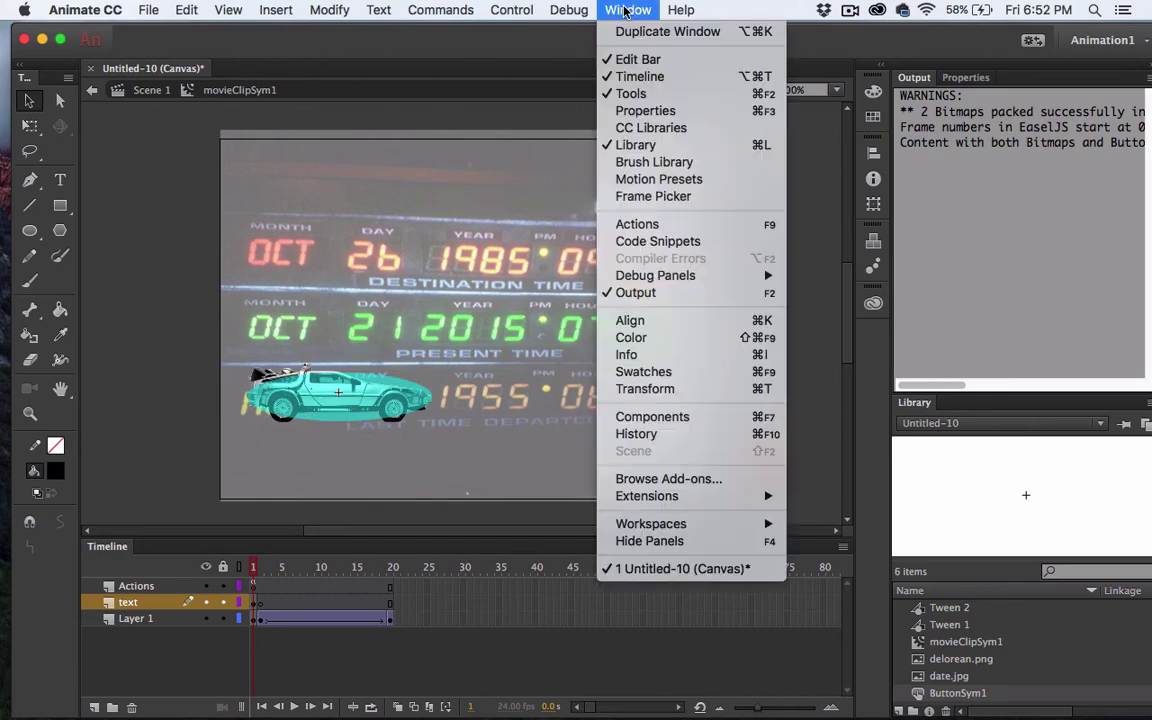
pyautogui.click(635, 224)
pyautogui.moveTo(427, 38); pyautogui.dragTo(505, 38)
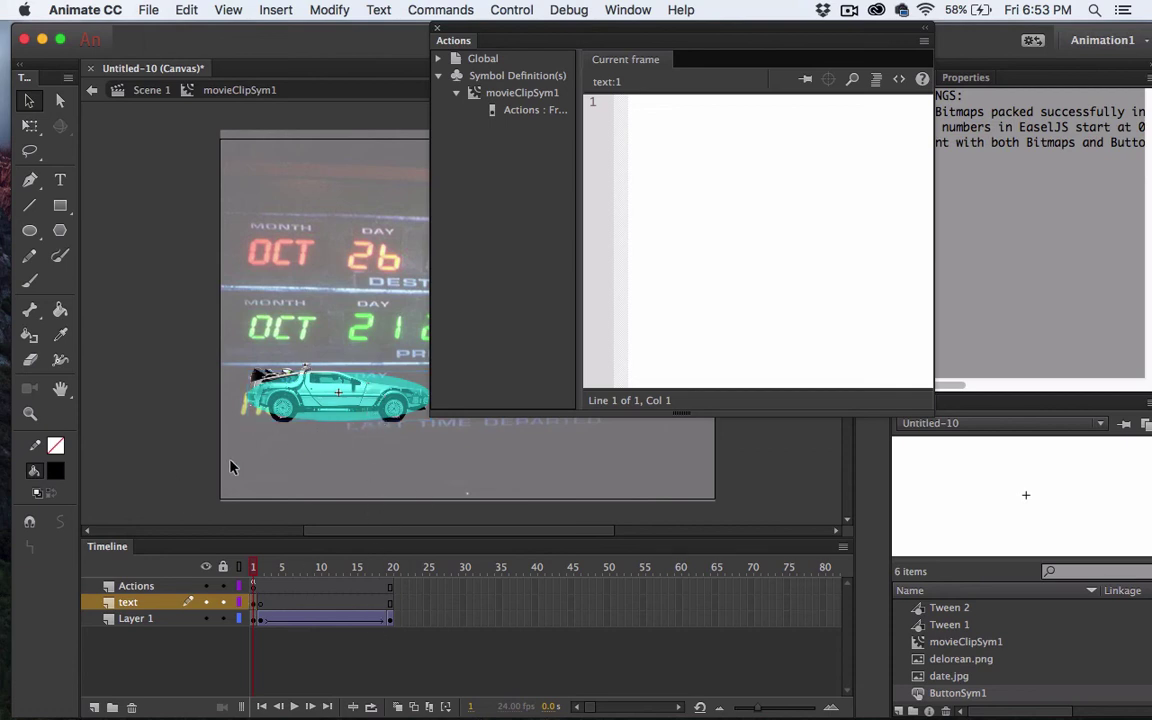
pyautogui.click(371, 381)
pyautogui.click(899, 79)
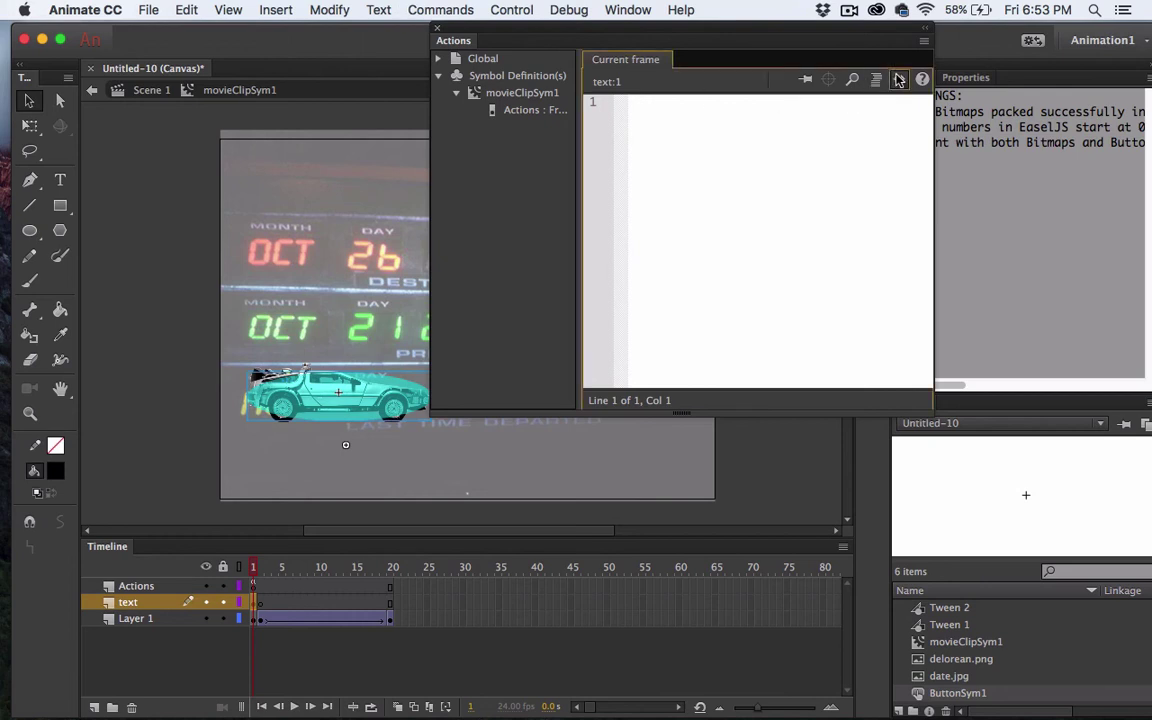
pyautogui.click(355, 420)
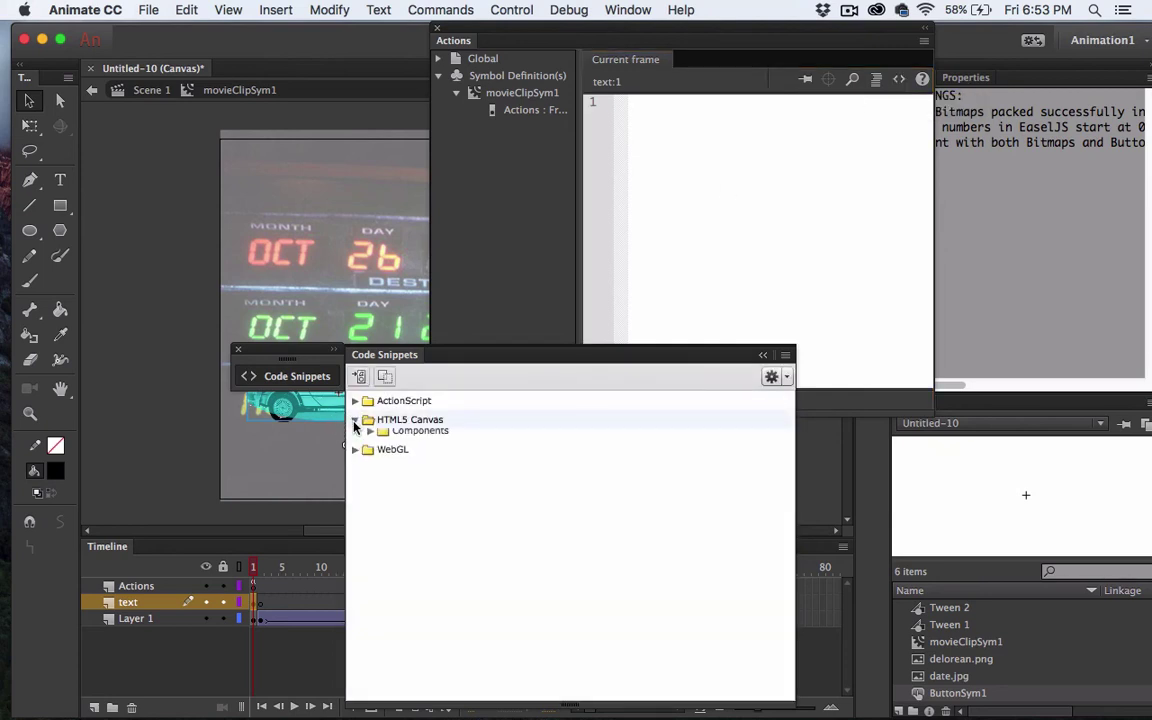
pyautogui.click(369, 438)
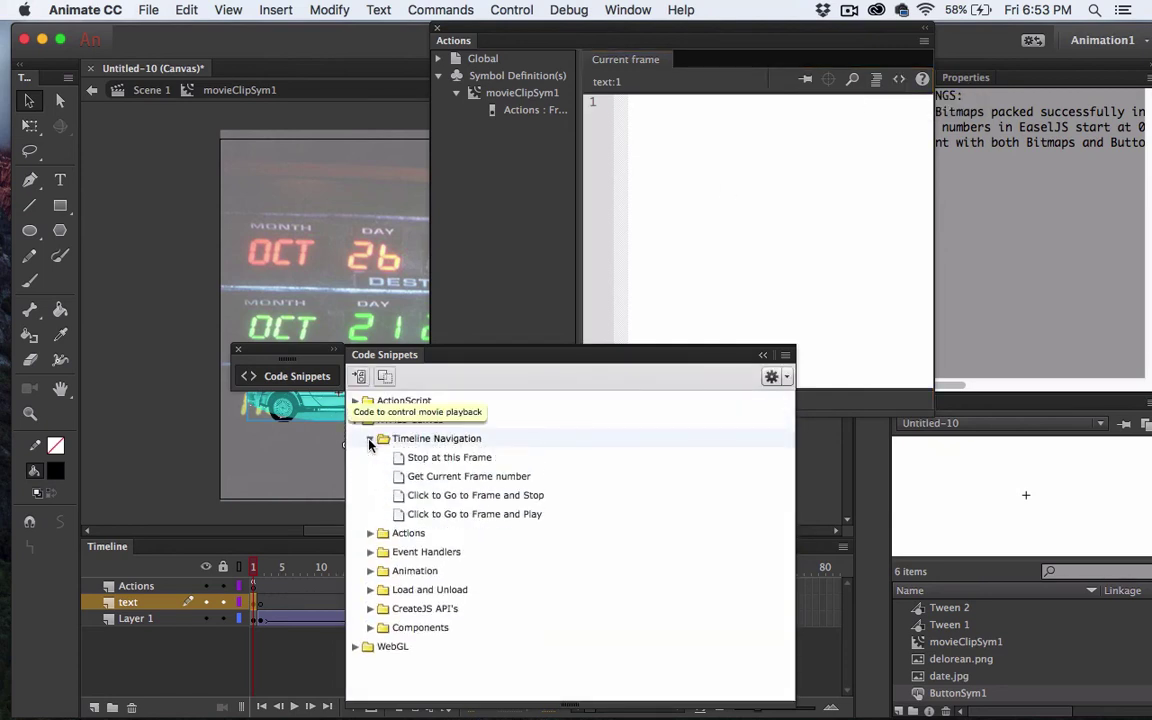
pyautogui.doubleClick(399, 518)
pyautogui.click(626, 342)
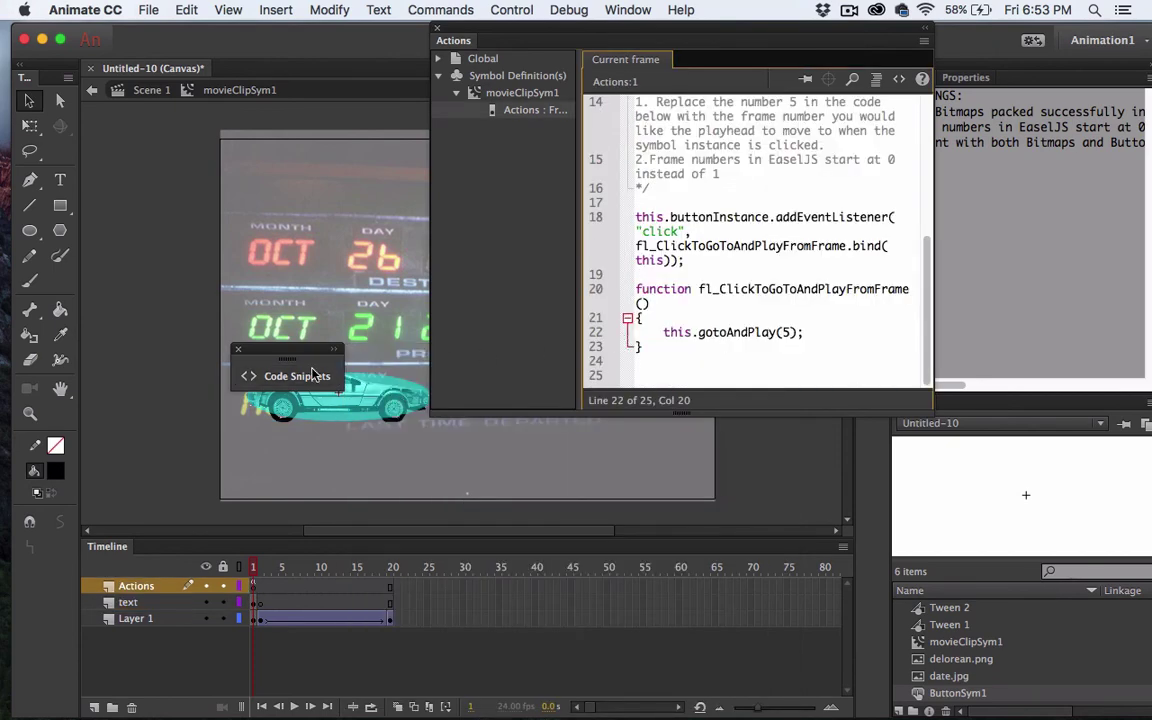
pyautogui.click(238, 350)
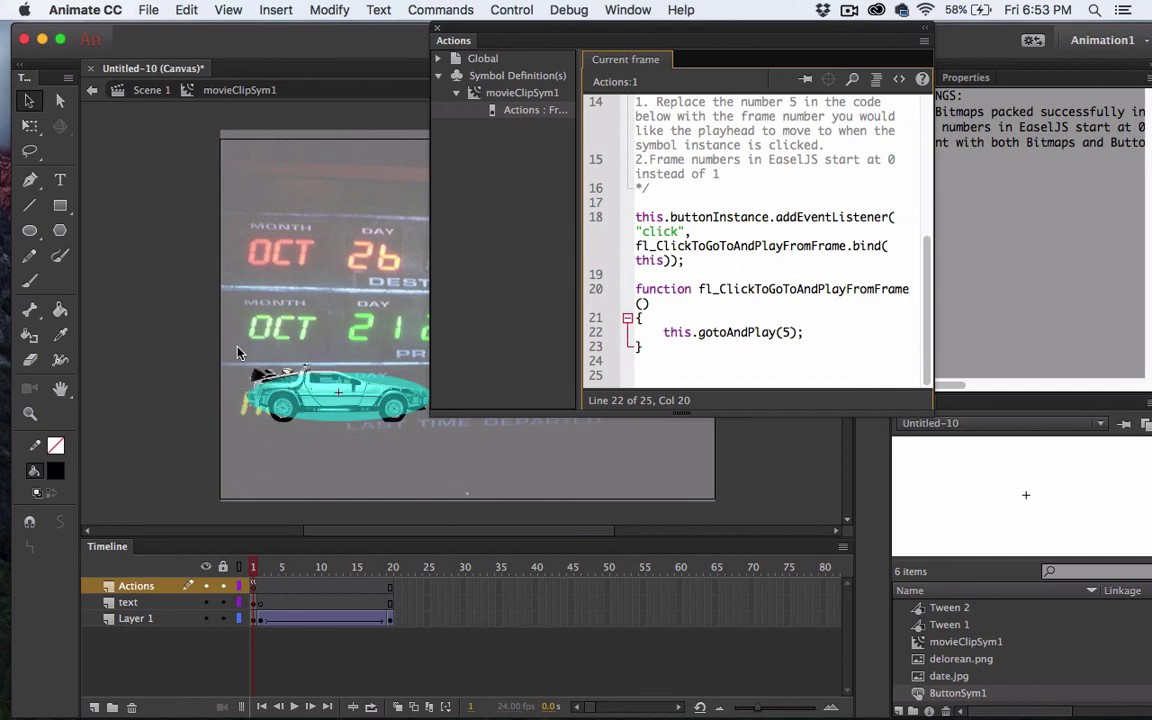
# - Review the inserted snippet's instructions and set the frame number in its gotoAndPlay call to 2
pyautogui.scroll(5, 688, 272)
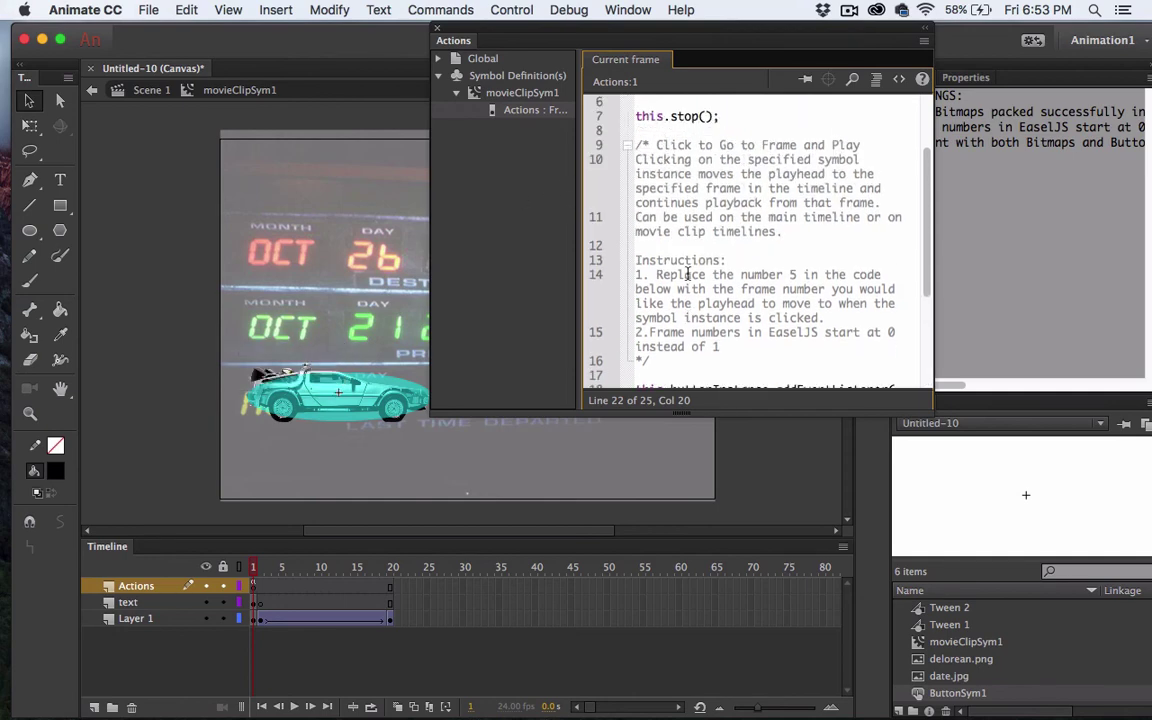
pyautogui.scroll(-5, 688, 272)
pyautogui.scroll(5, 688, 272)
pyautogui.scroll(-5, 688, 272)
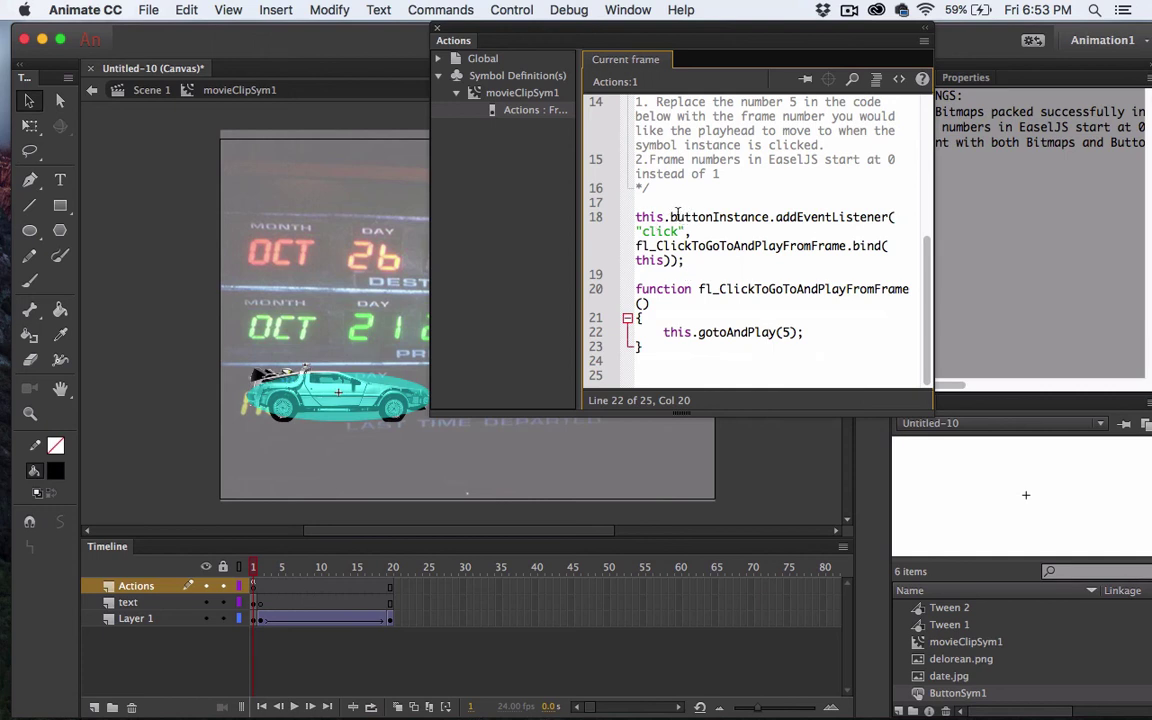
pyautogui.moveTo(669, 217); pyautogui.dragTo(768, 218)
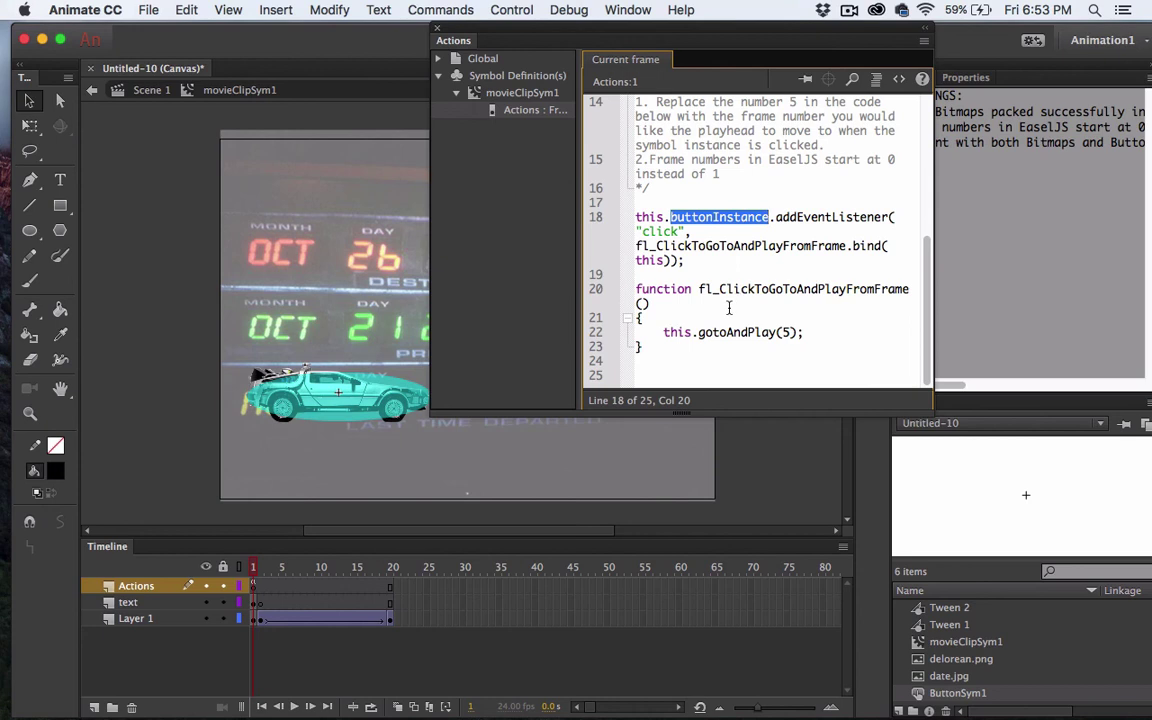
pyautogui.click(713, 174)
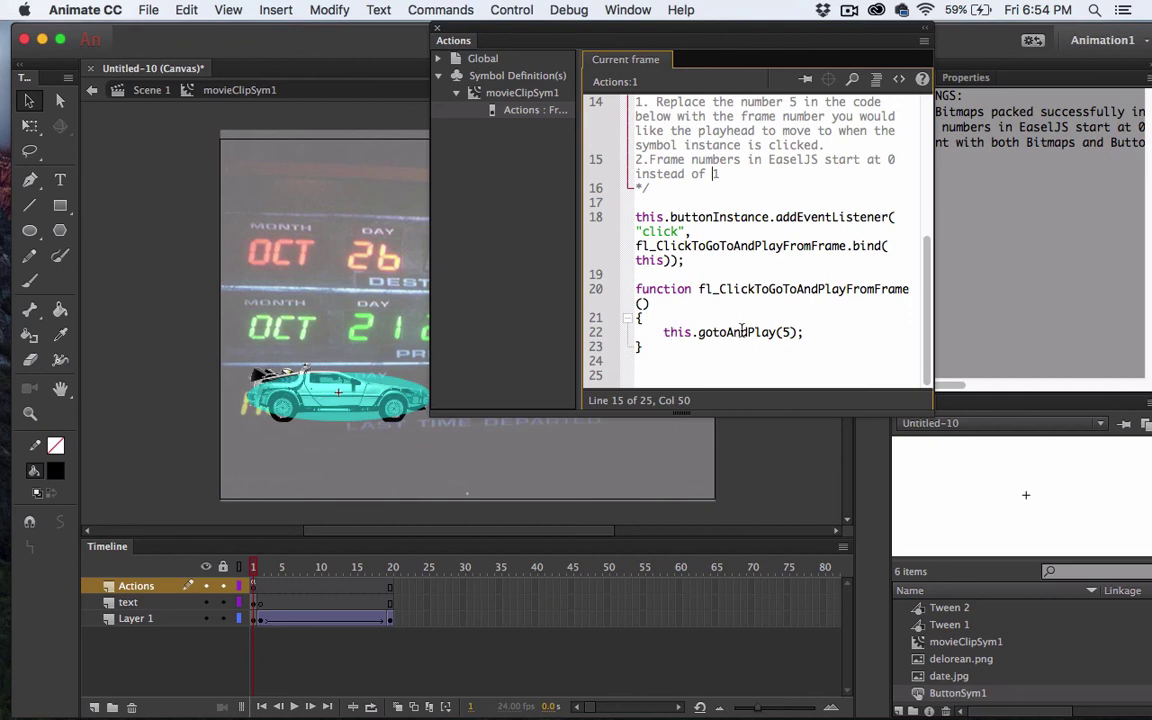
pyautogui.click(787, 332)
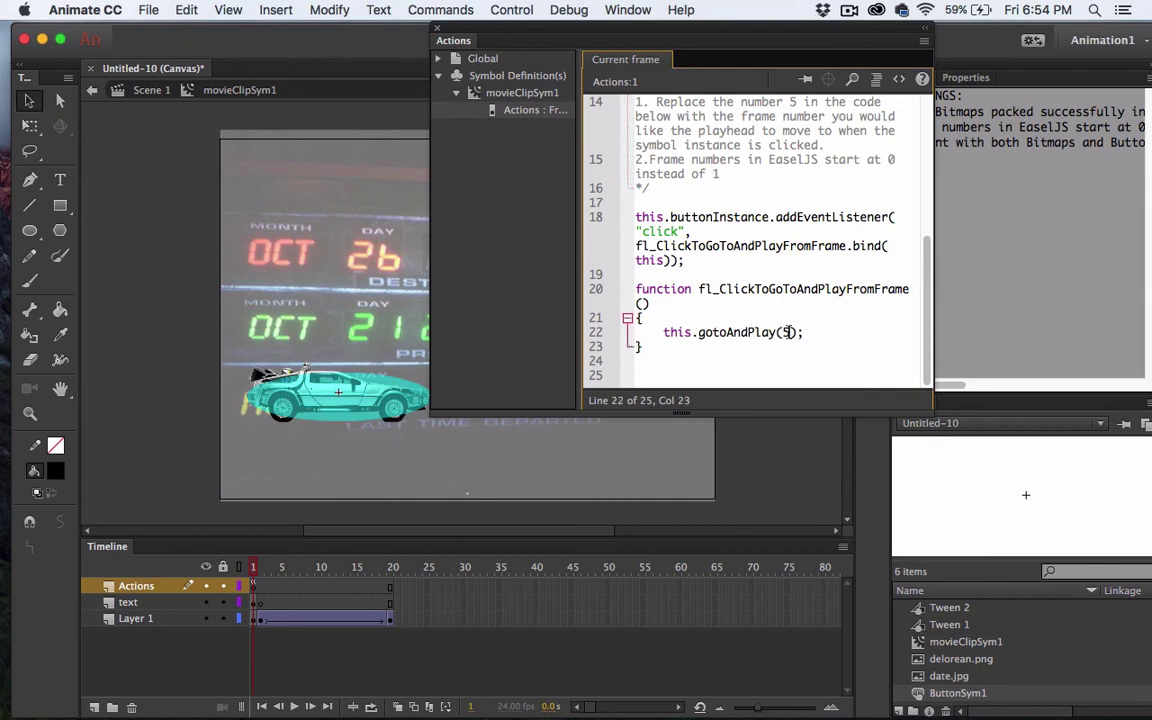
pyautogui.press('BackSpace')
pyautogui.write('2')
# - Test the movie in the browser, try the car's rollover and click action, then close the preview and the script editor
pyautogui.click(507, 11)
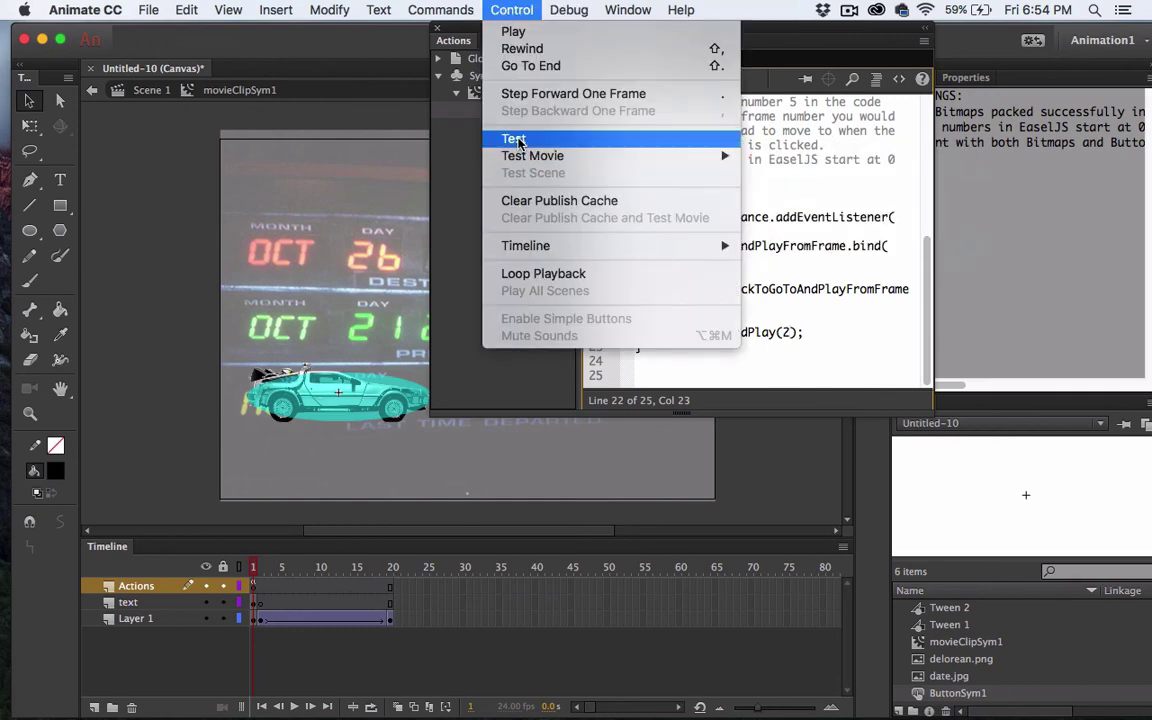
pyautogui.click(518, 140)
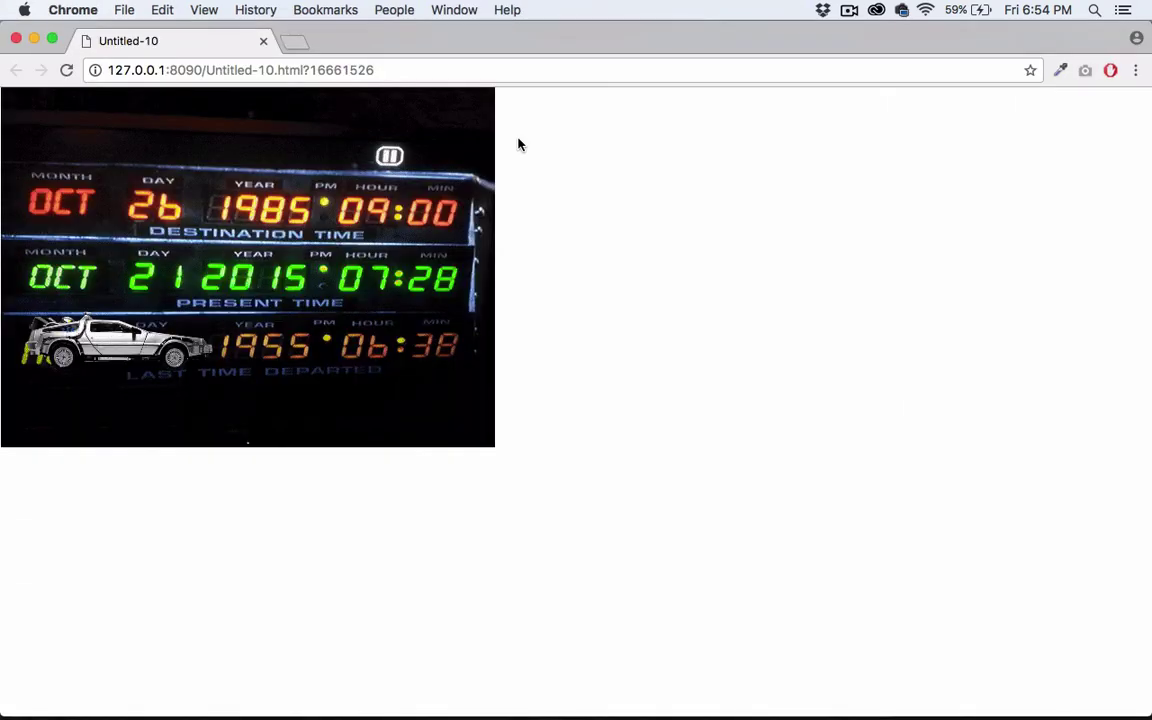
pyautogui.moveTo(75, 338)
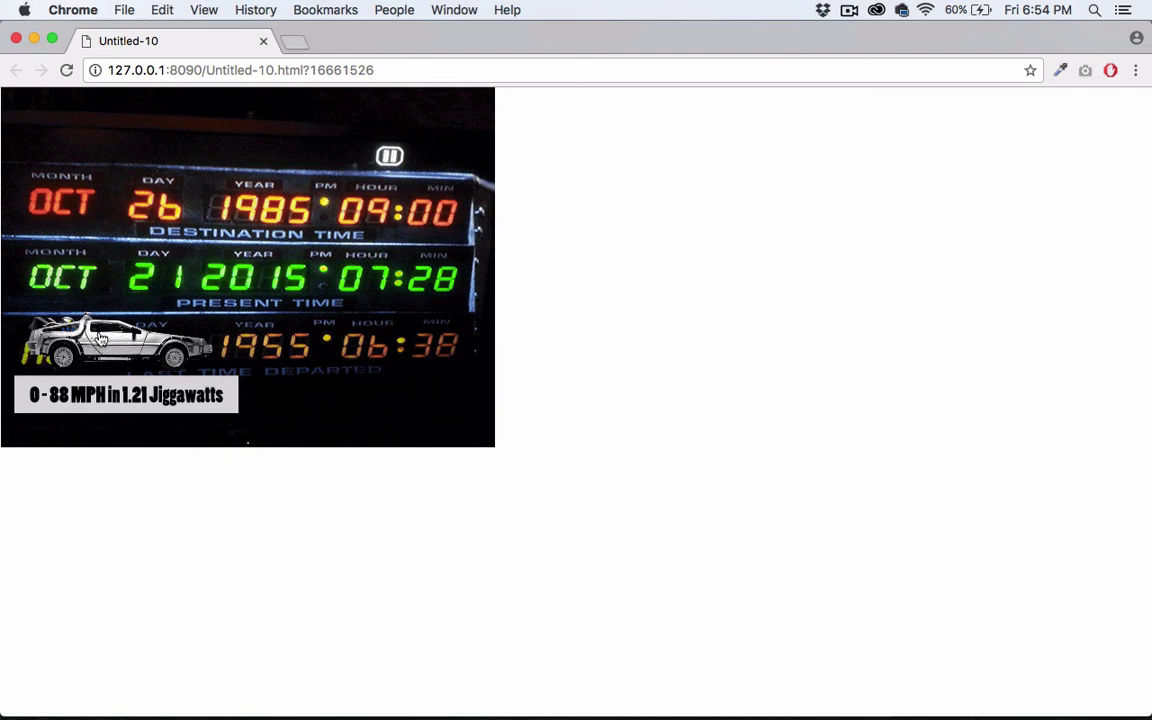
pyautogui.click(101, 335)
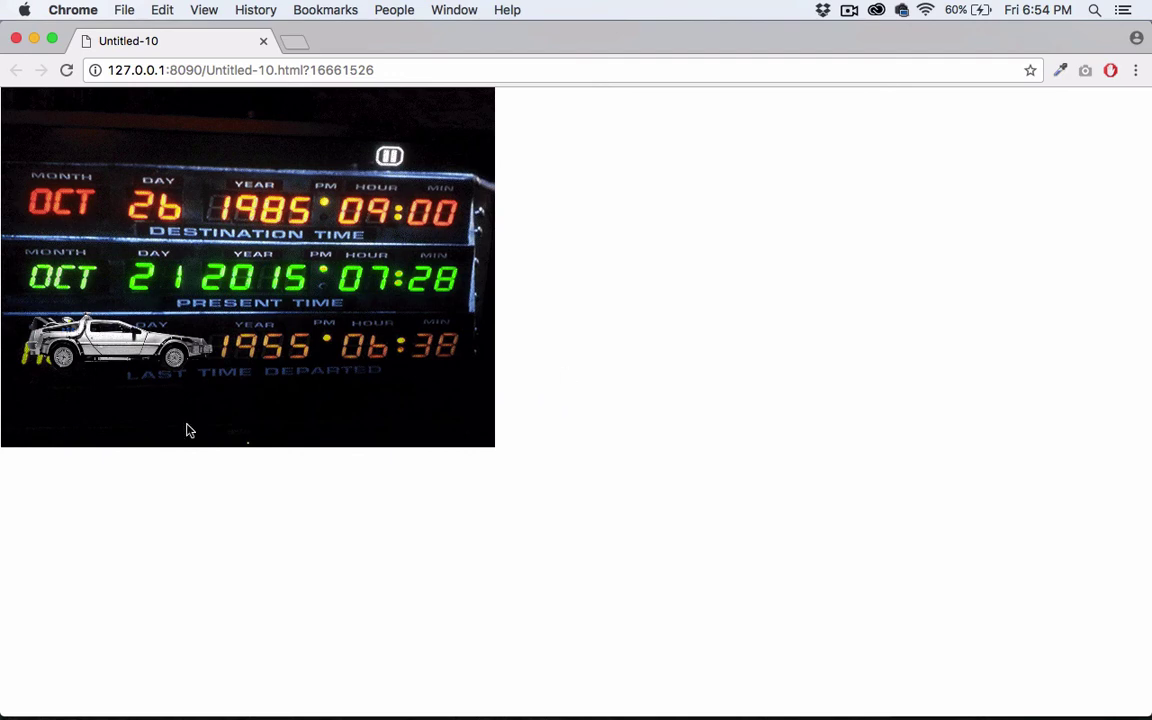
pyautogui.click(16, 40)
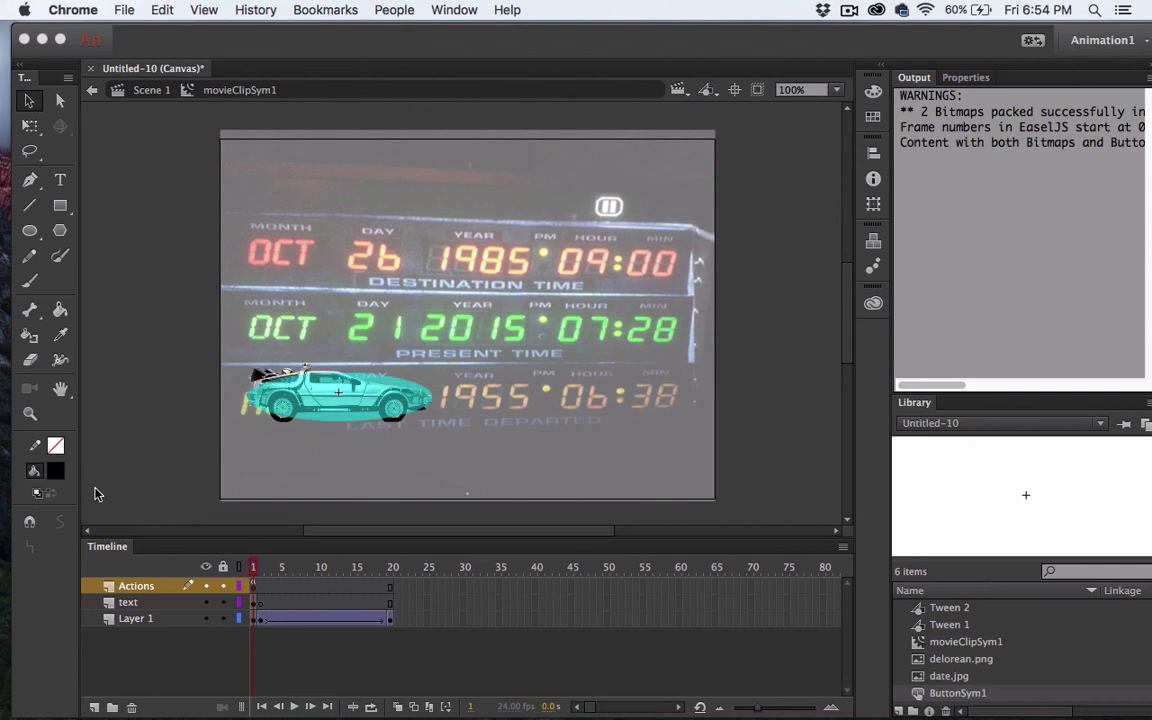
pyautogui.click(140, 330)
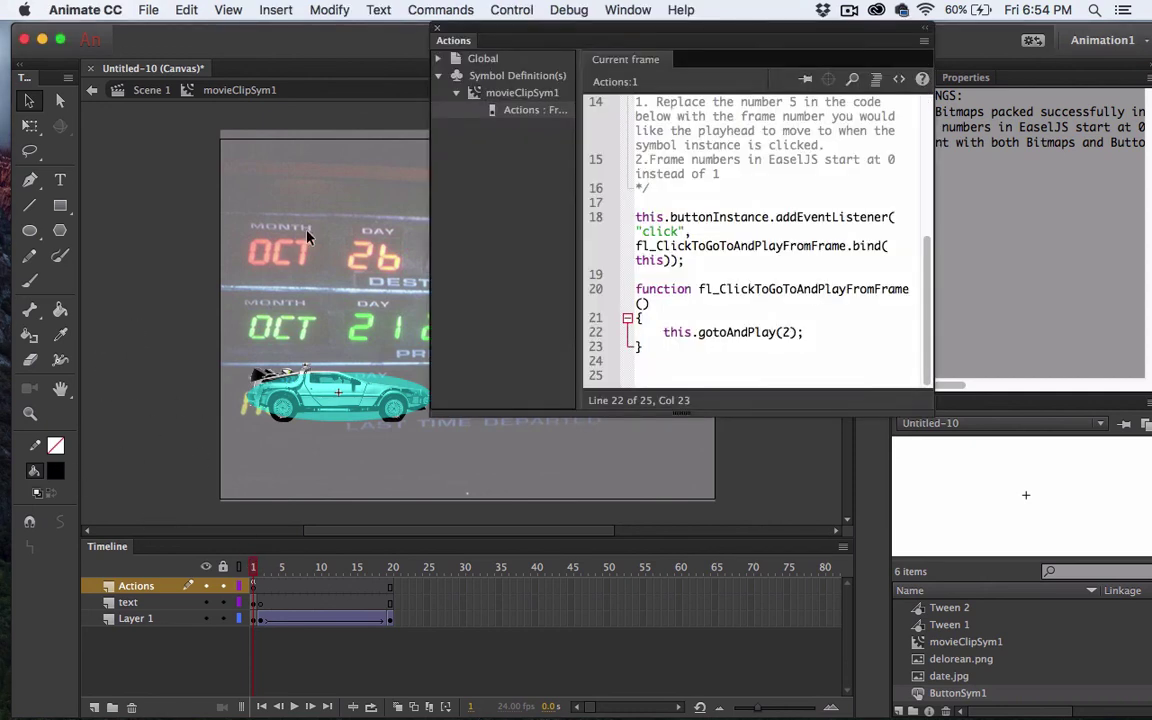
pyautogui.click(437, 28)
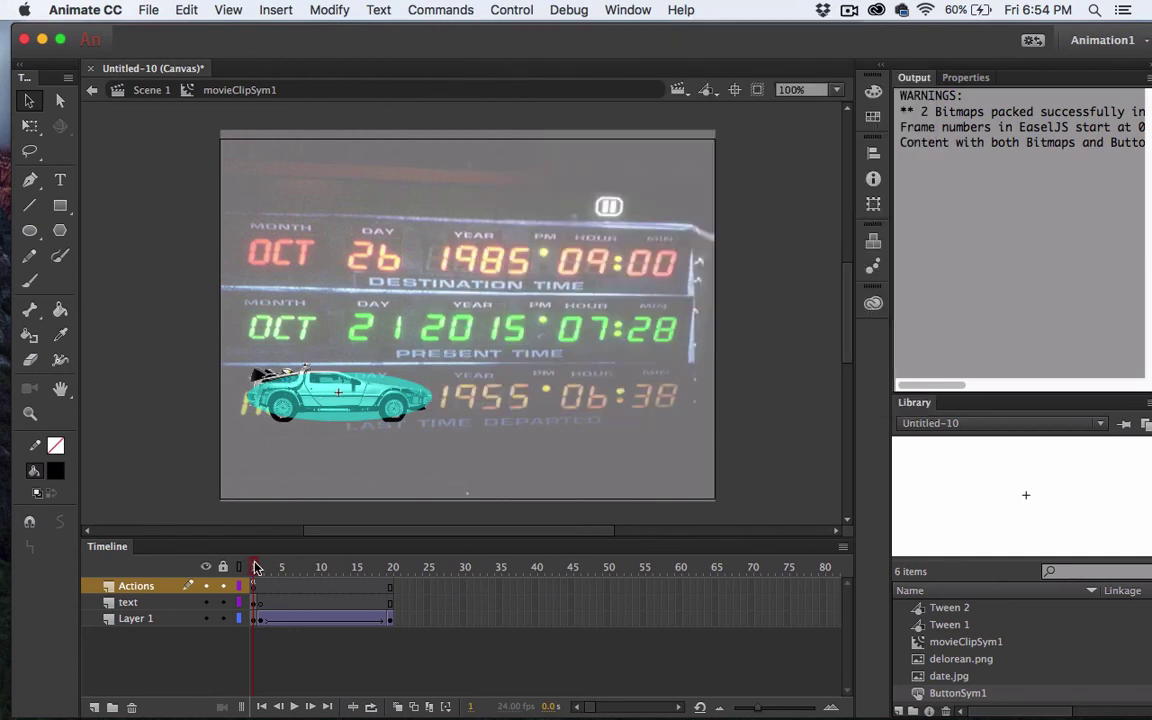
# - Add the HTML5 Canvas "Stop at this Frame" code snippet at frame 20 of movieClipSym1
pyautogui.moveTo(255, 567); pyautogui.dragTo(391, 576)
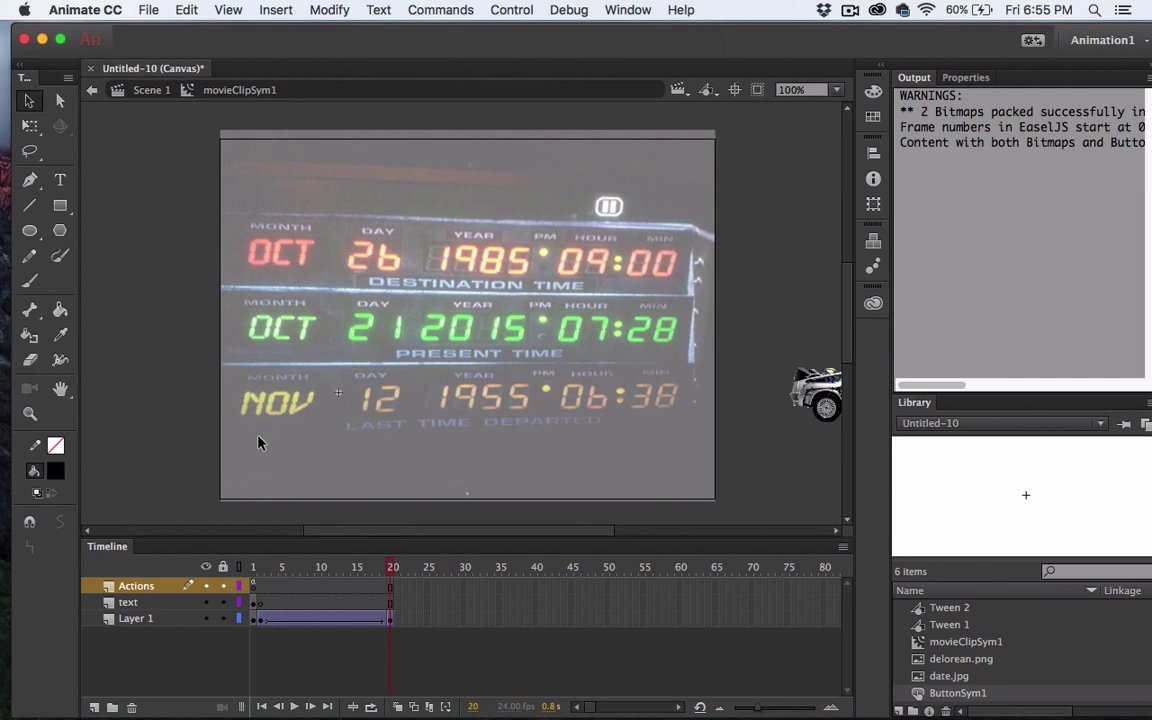
pyautogui.click(378, 618)
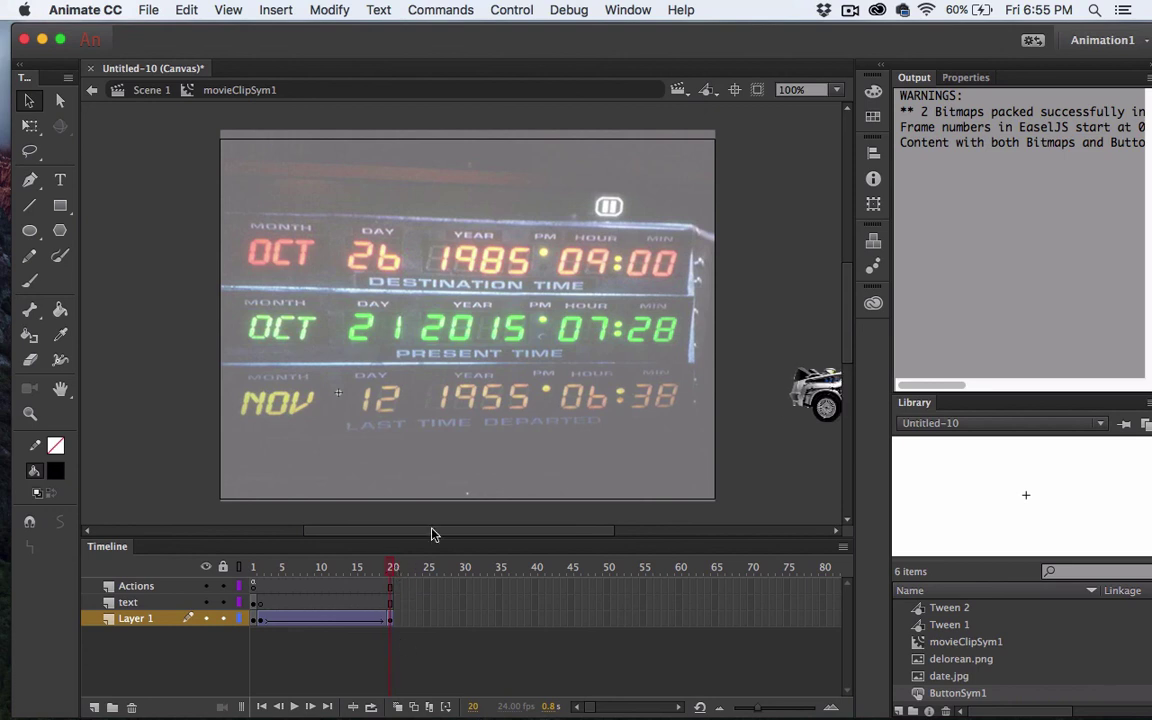
pyautogui.click(614, 14)
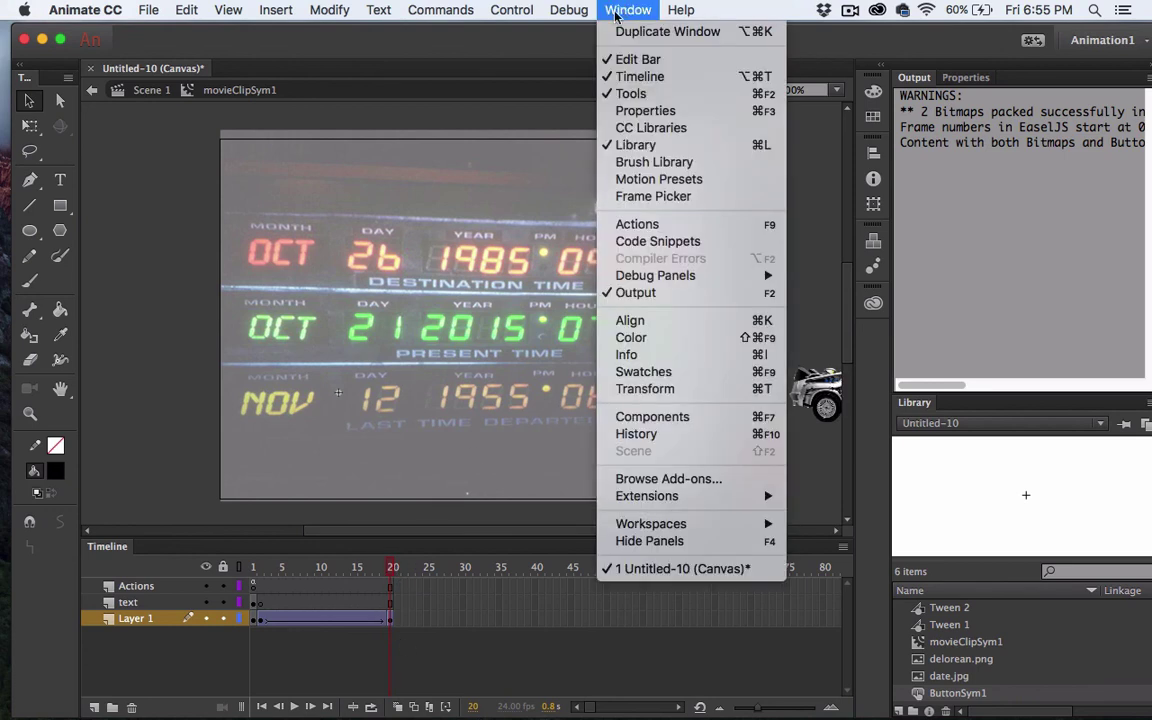
pyautogui.click(617, 224)
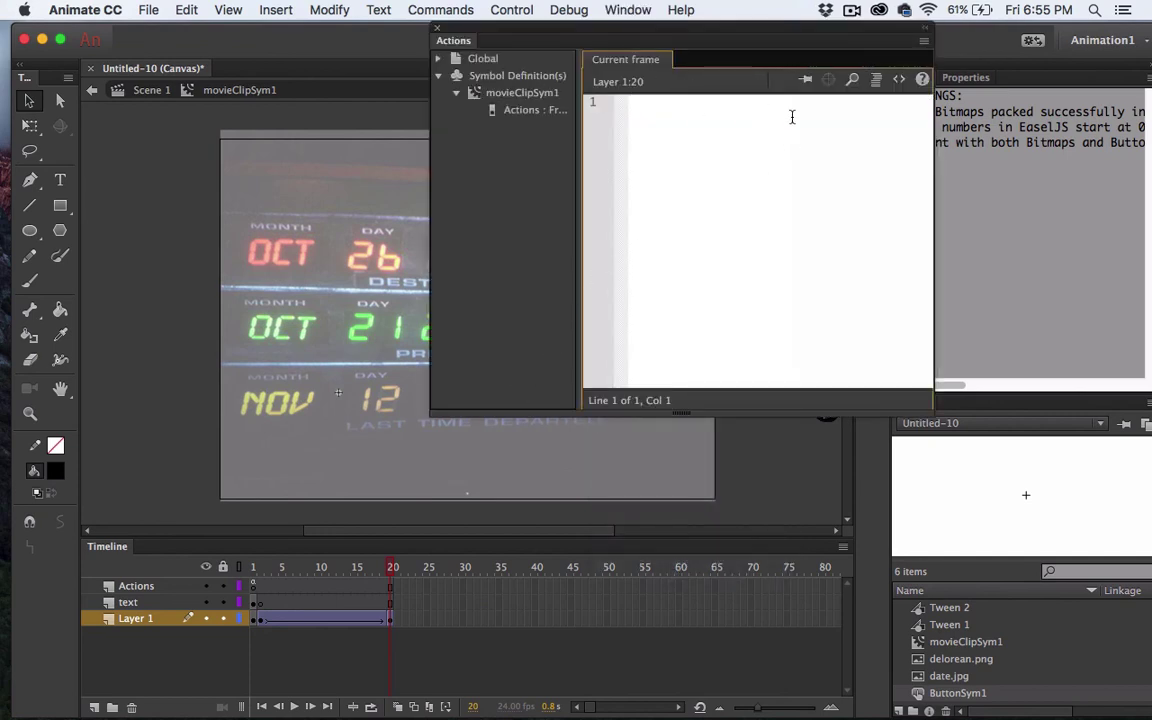
pyautogui.click(899, 79)
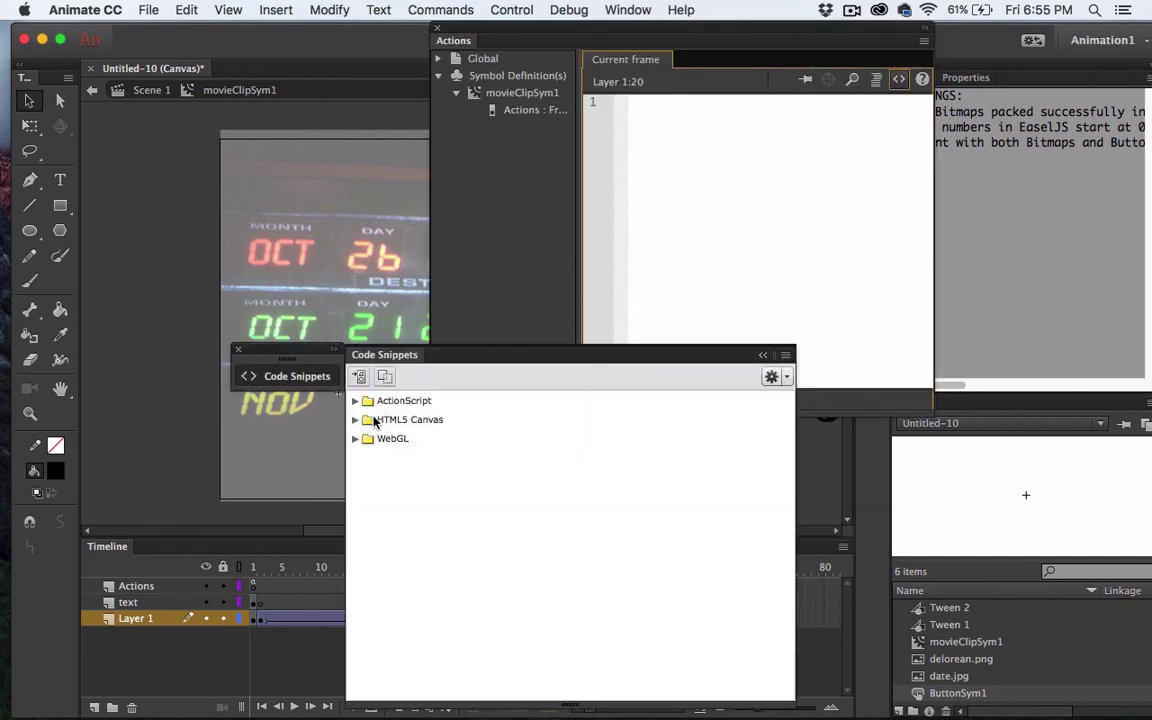
pyautogui.click(357, 420)
pyautogui.click(371, 441)
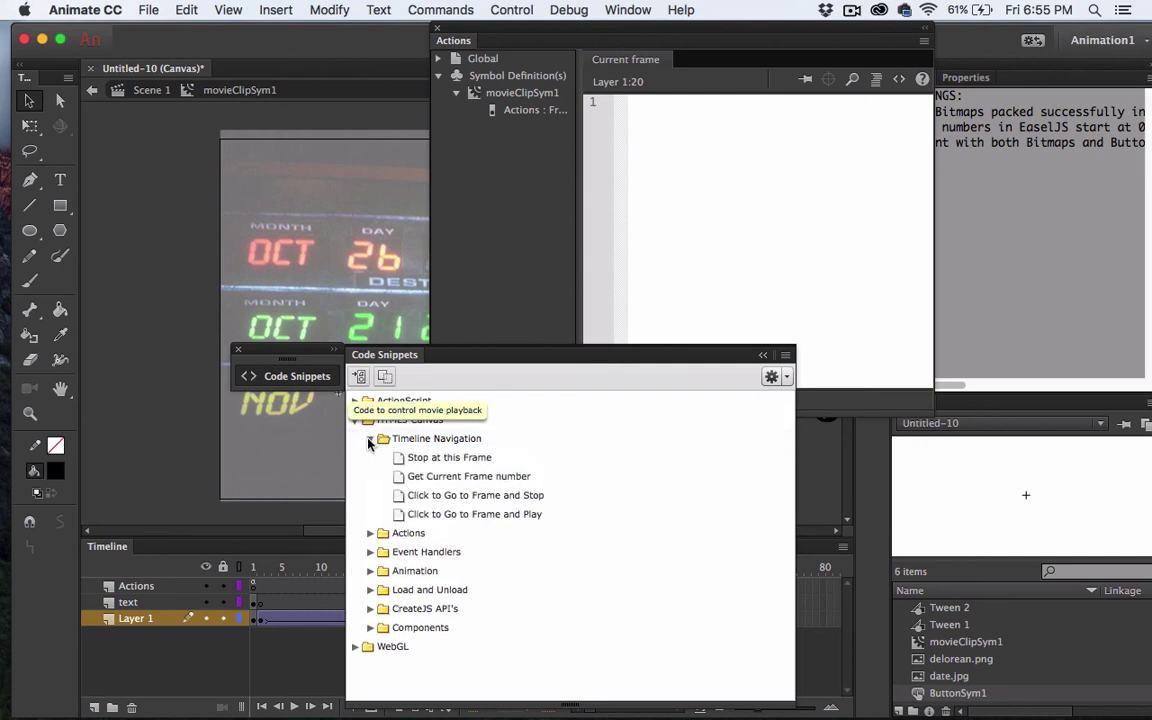
pyautogui.doubleClick(400, 457)
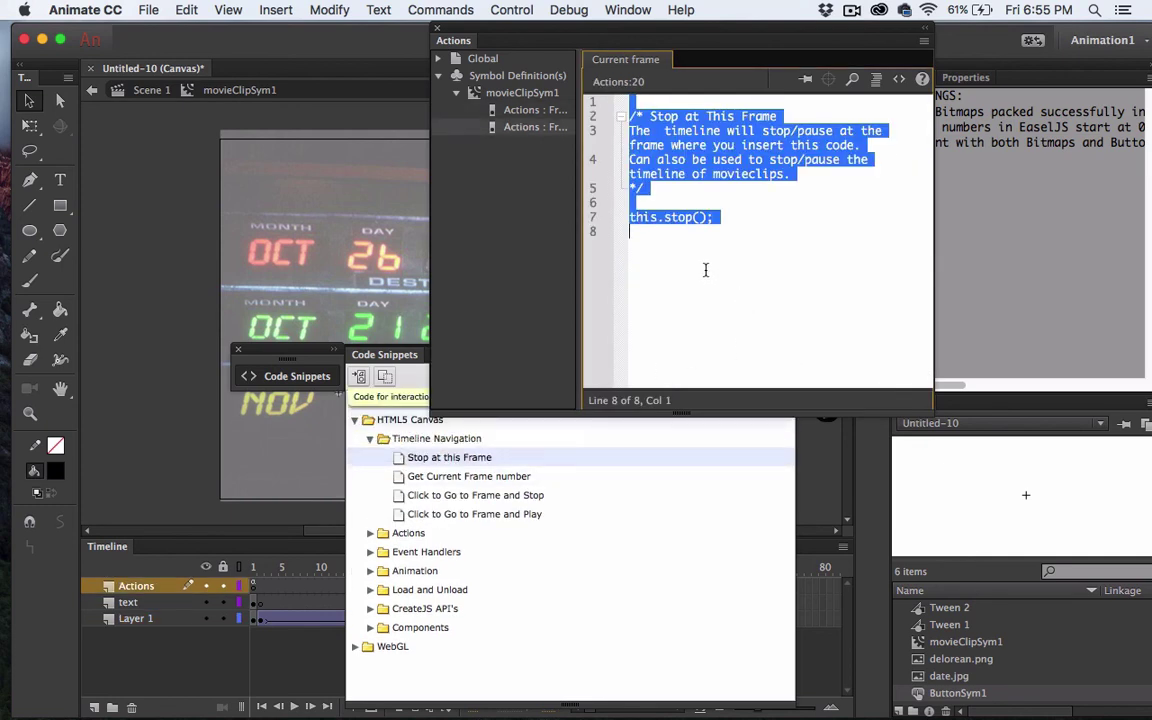
# - Compare the scripts on frames 1 and 20 of movieClipSym1's Actions layer, then close the script editor
pyautogui.click(519, 128)
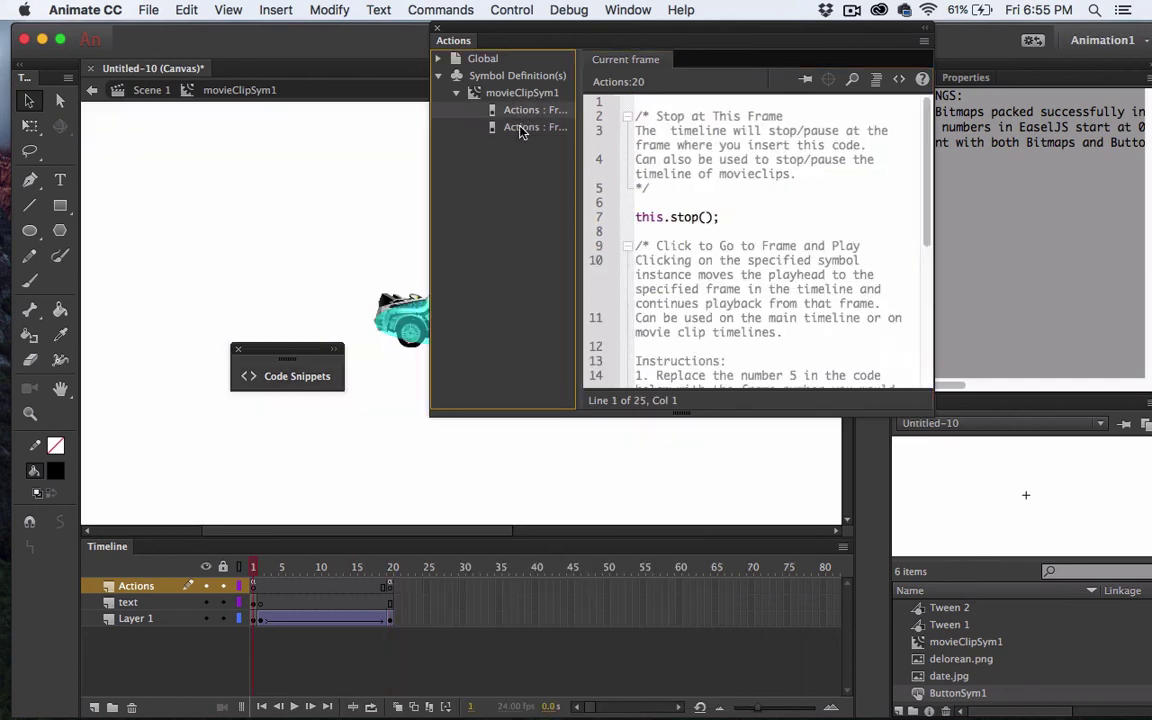
pyautogui.click(515, 130)
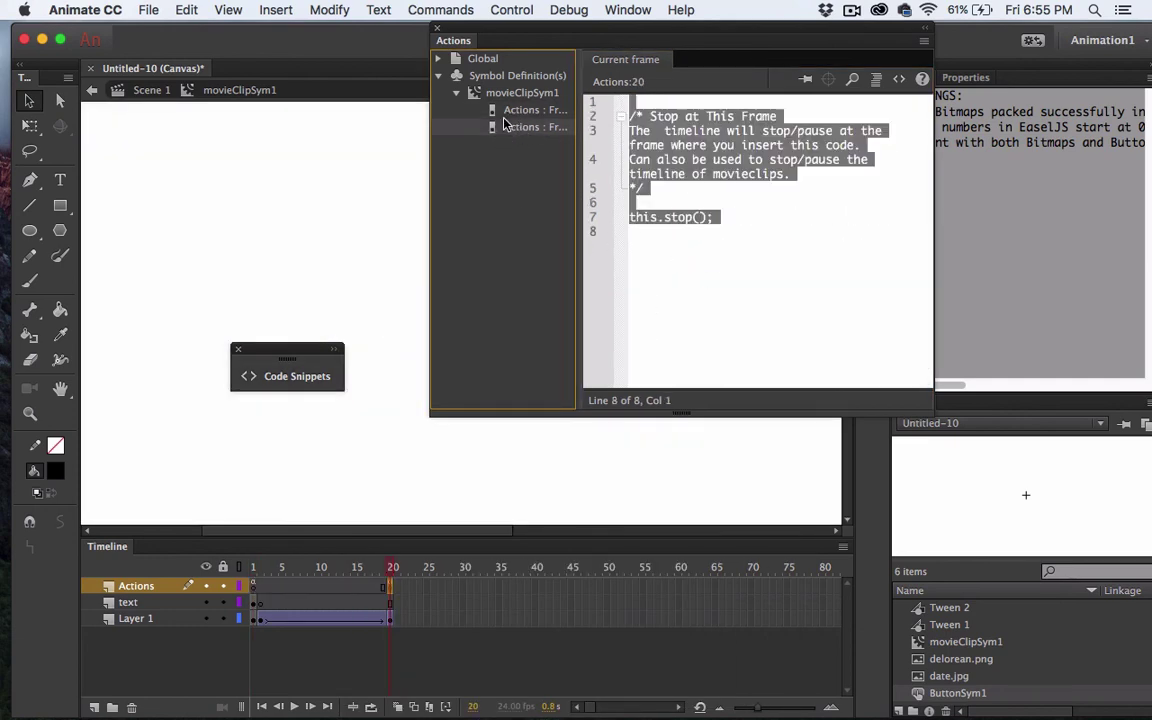
pyautogui.click(515, 110)
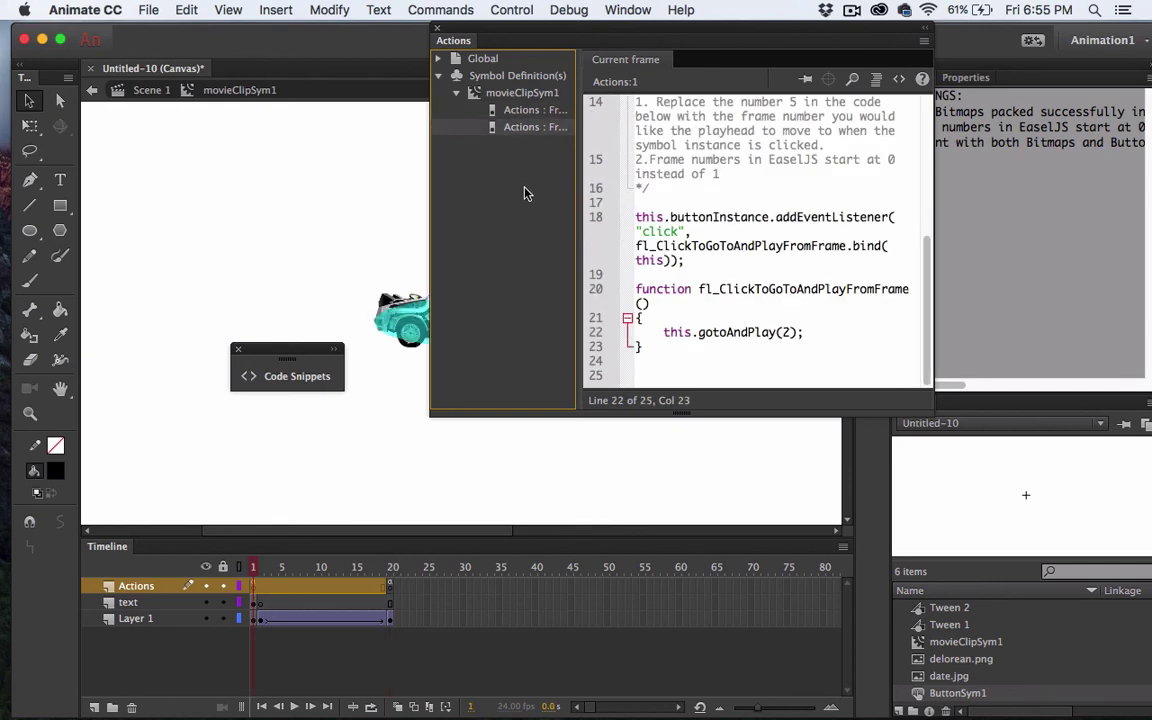
pyautogui.click(521, 111)
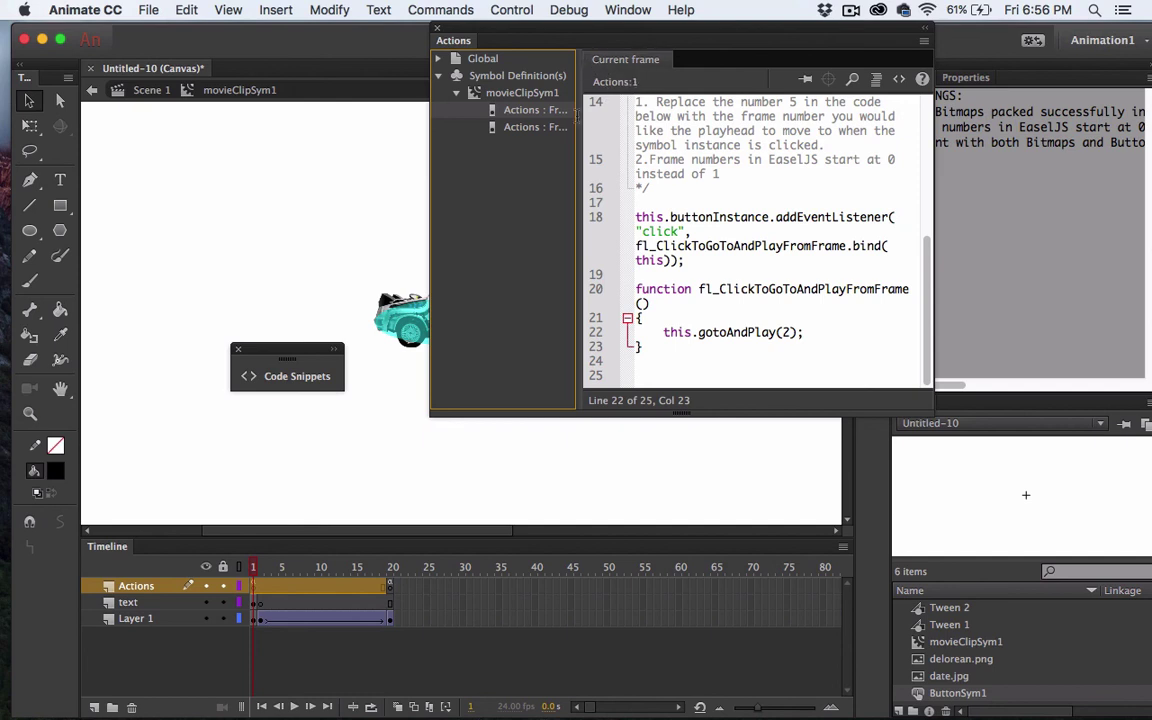
pyautogui.click(527, 127)
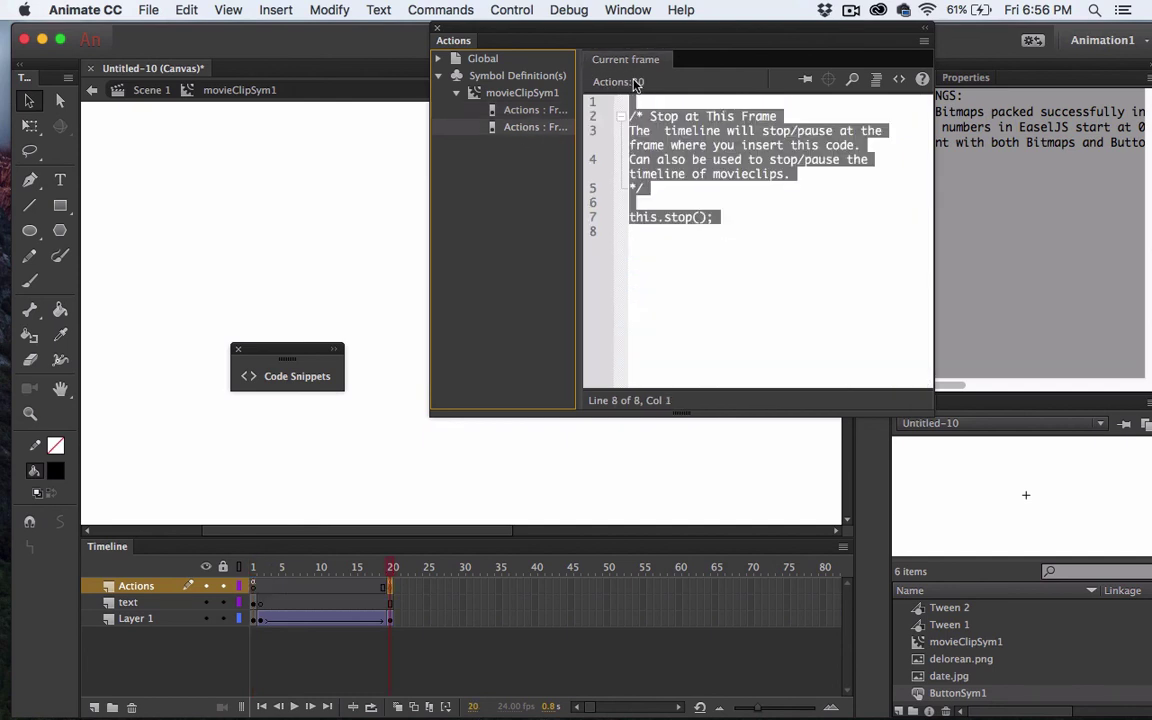
pyautogui.click(622, 241)
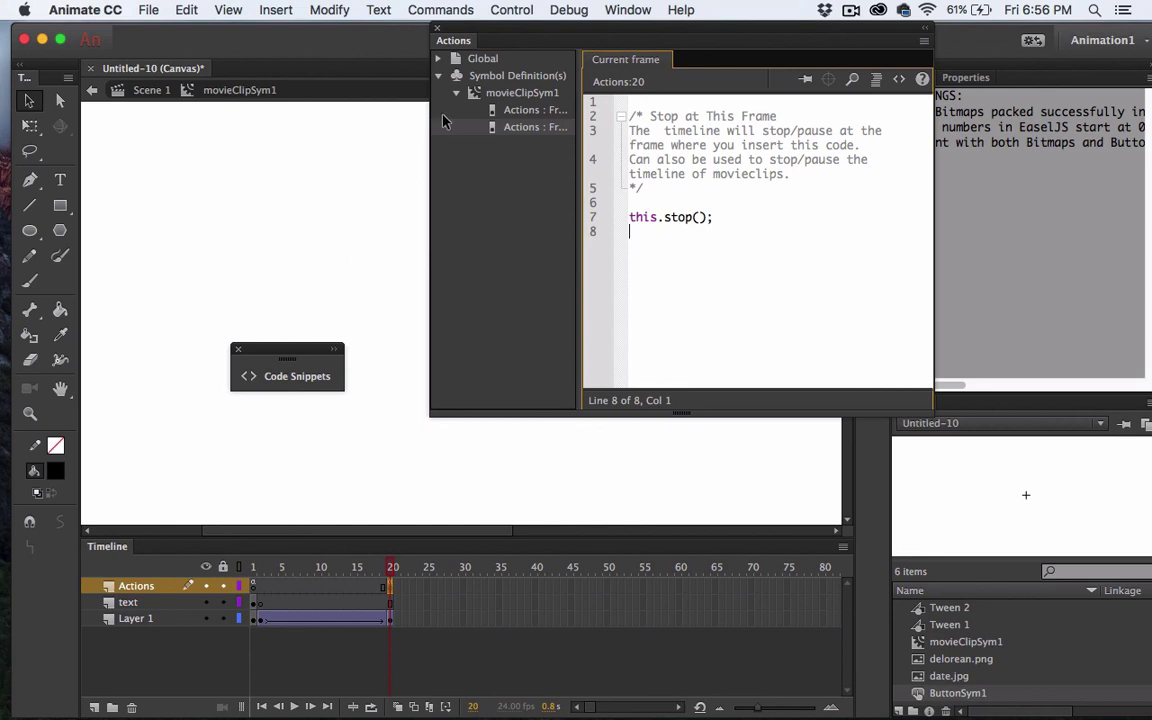
pyautogui.click(437, 28)
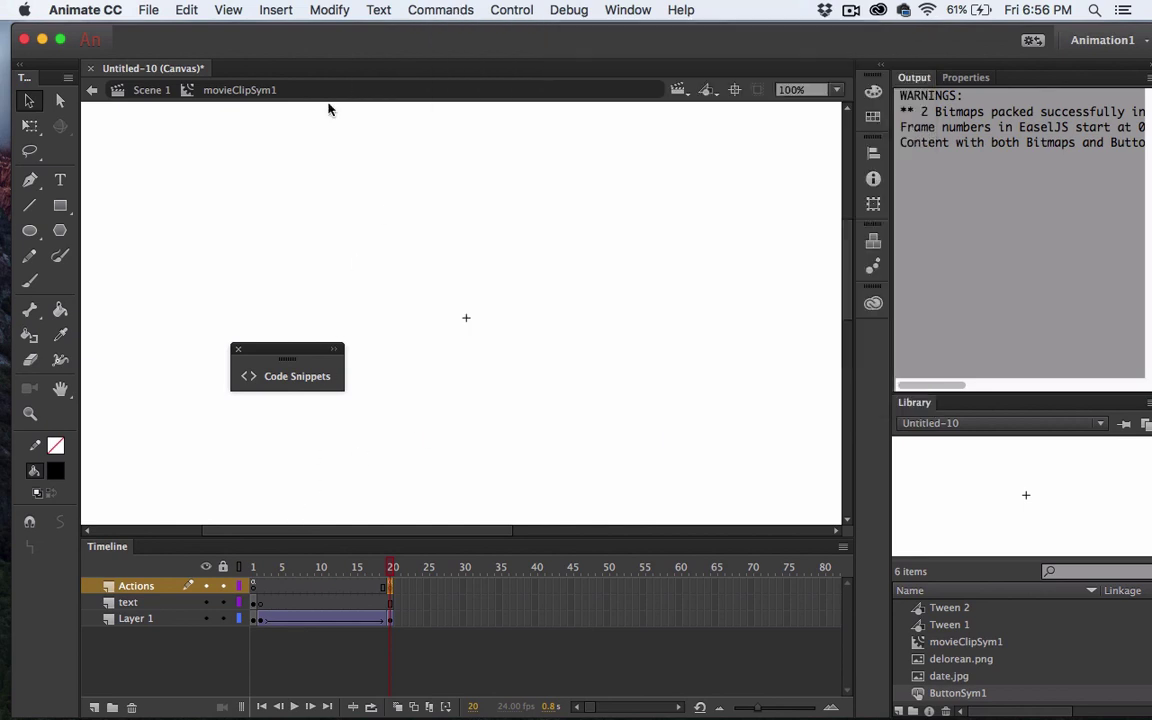
# - Return to Scene 1 and test the movie in the browser, triggering the car's rollover caption and its drive-off
pyautogui.click(148, 90)
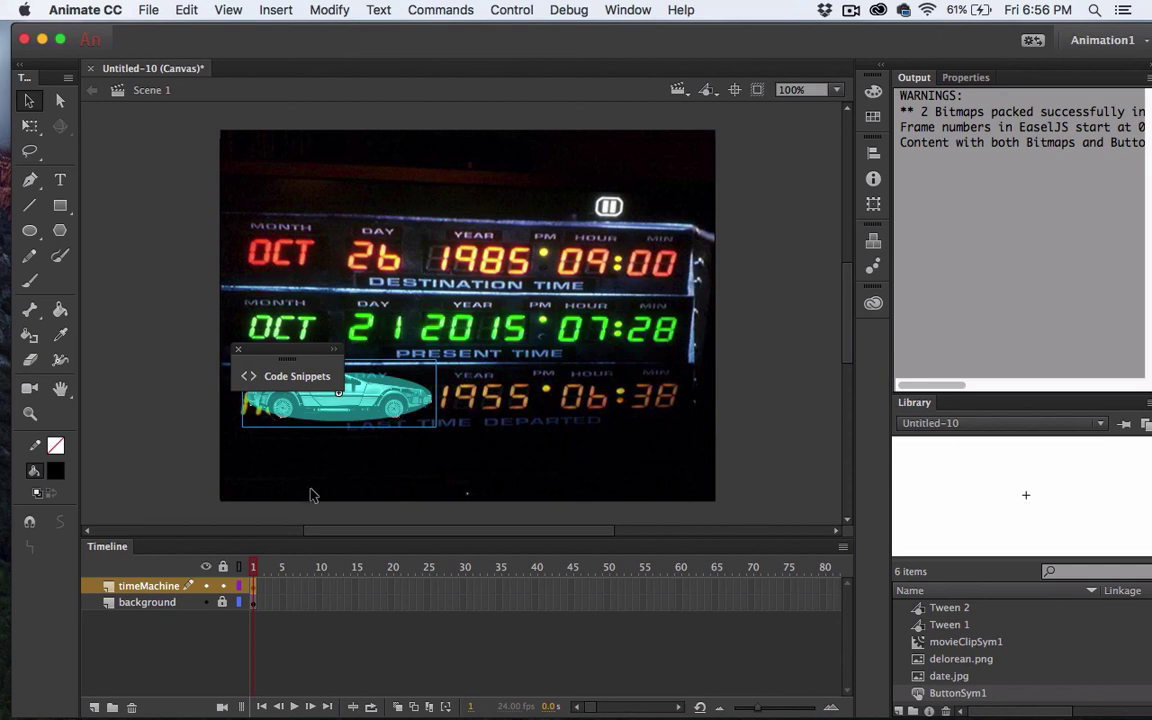
pyautogui.click(505, 10)
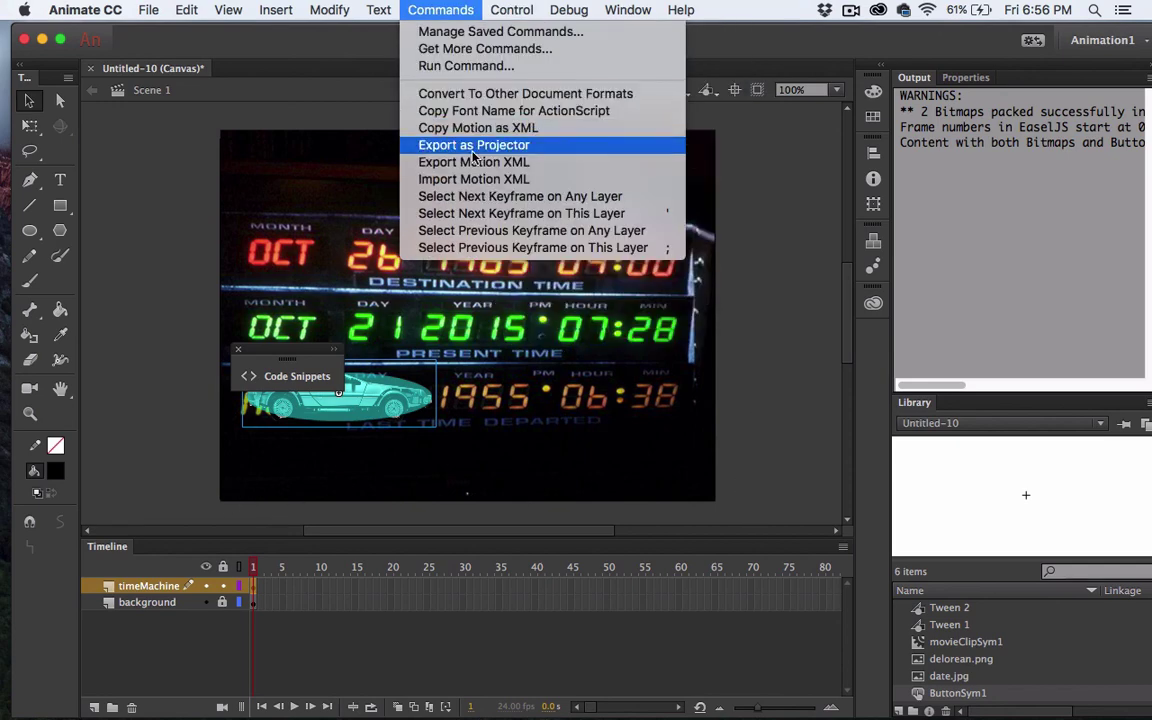
pyautogui.click(514, 138)
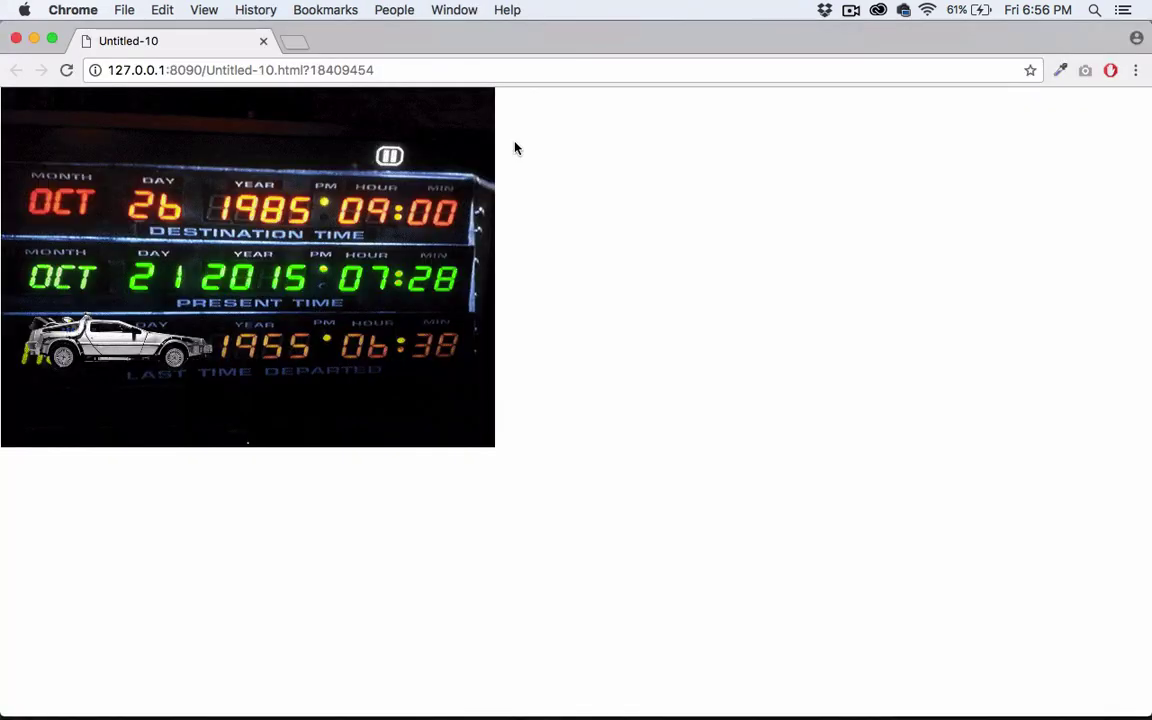
pyautogui.moveTo(118, 347)
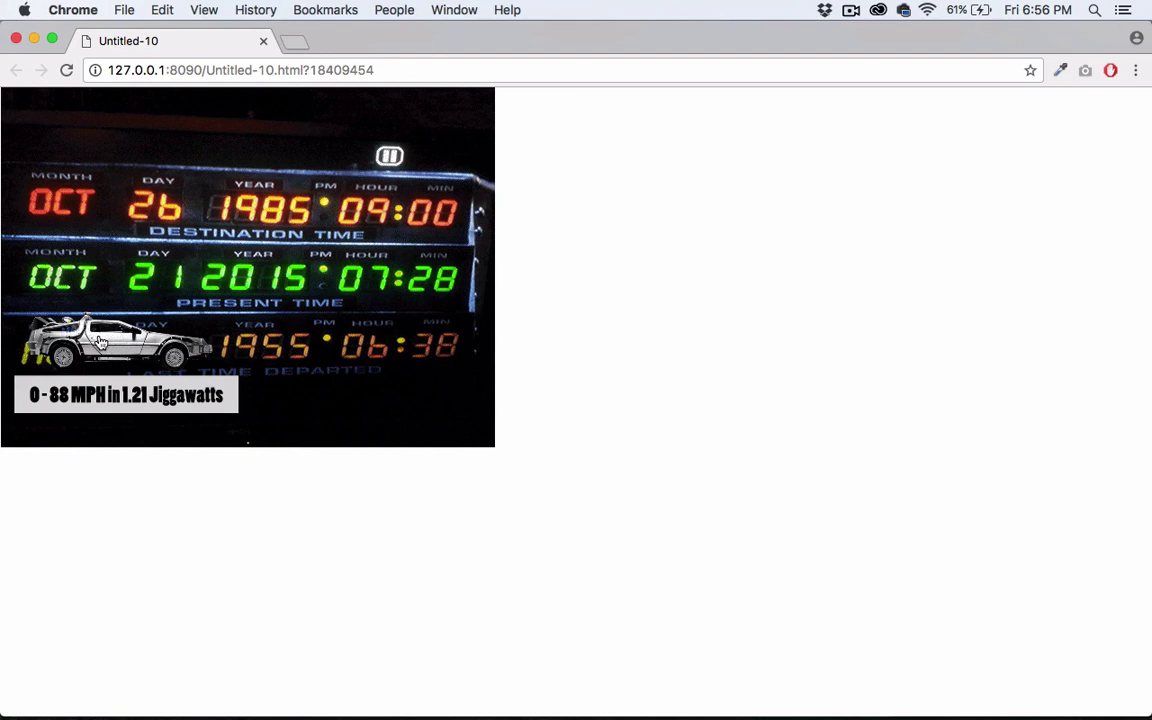
pyautogui.click(108, 340)
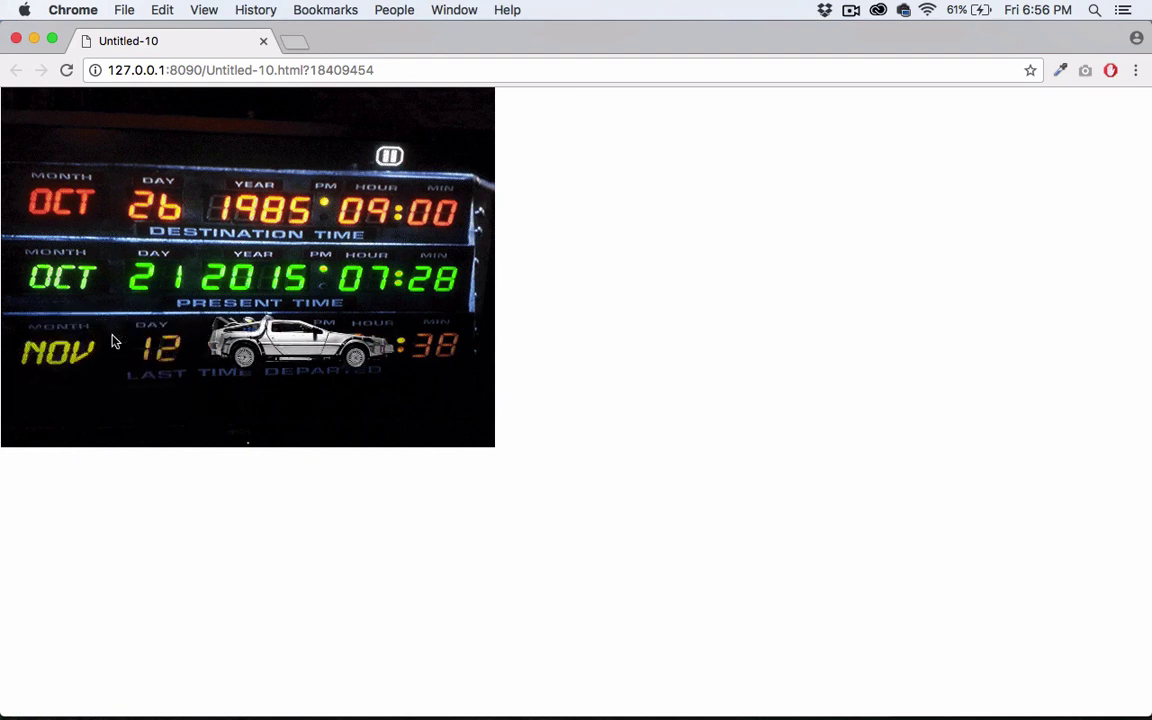